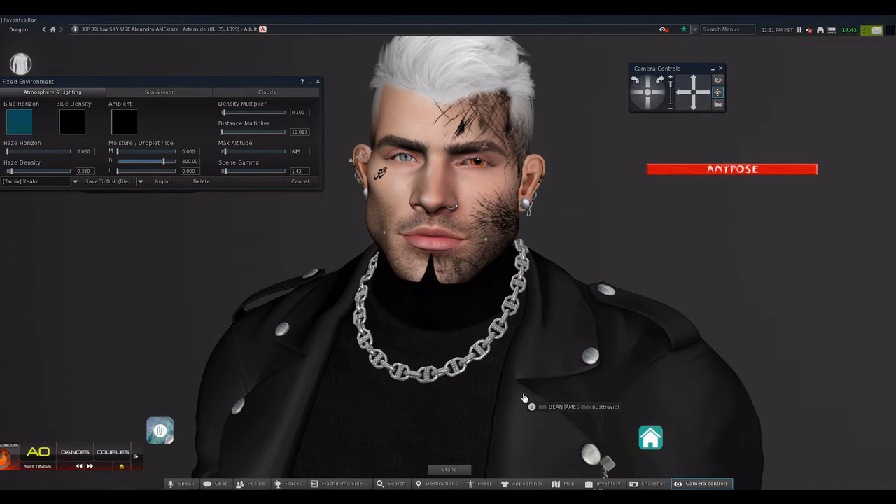
Step: Move the Fixed Environment window away from the Environment Settings window so that both can be seen
scroll(578, 341, down, 5)
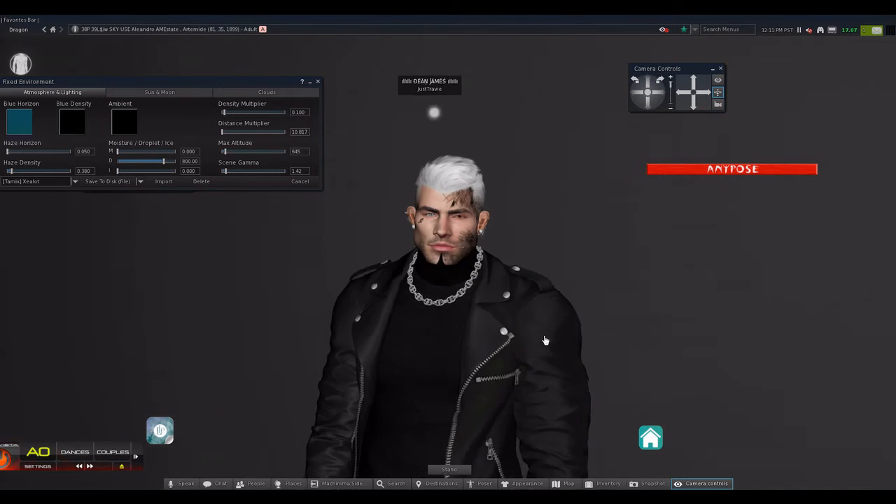
scroll(480, 370, down, 3)
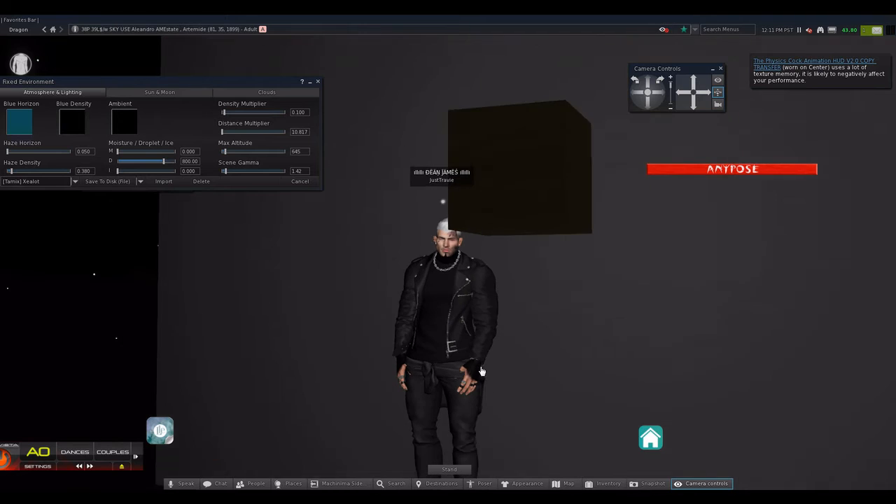
scroll(536, 351, up, 5)
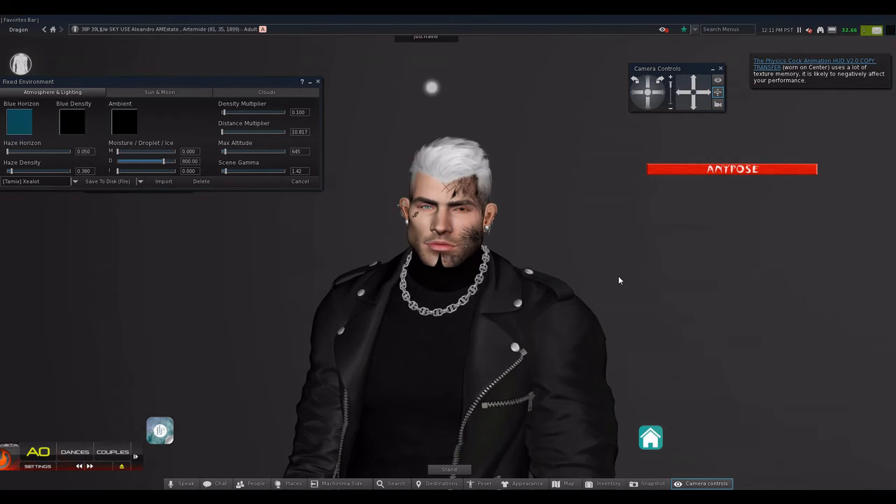
scroll(670, 291, down, 2)
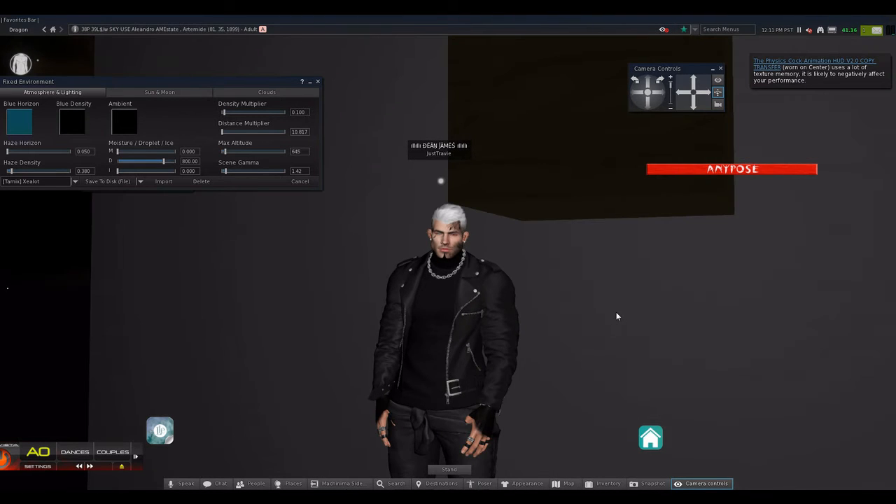
scroll(593, 310, down, 4)
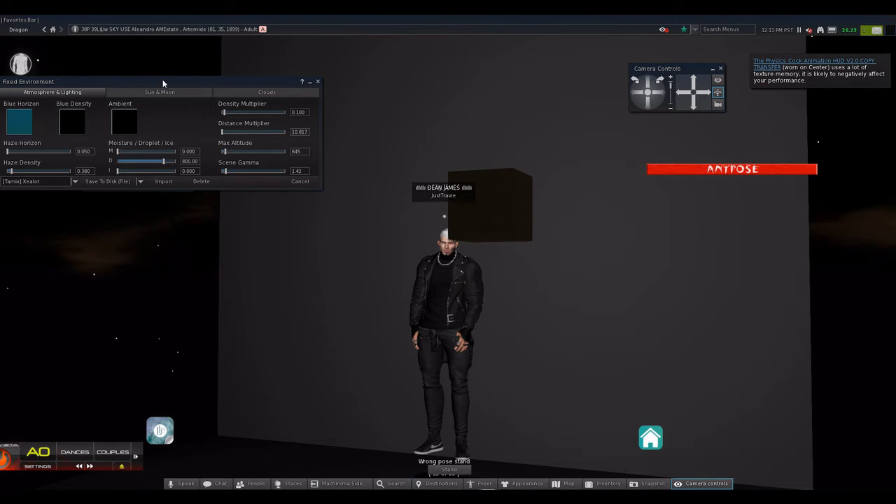
drag(162, 81, 286, 86)
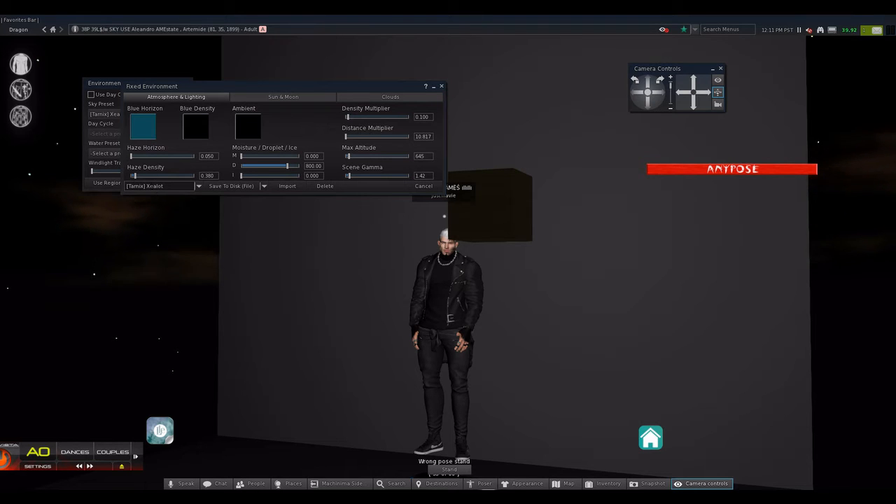
drag(257, 85, 305, 131)
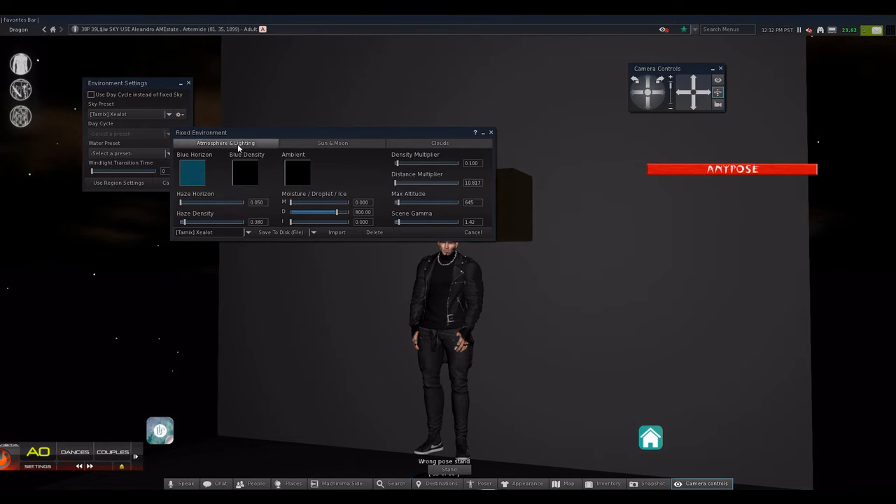
Step: Examine the avatar's lighting up close and far away, and review the sky preset's Sun & Moon and Atmosphere & Lighting values
scroll(451, 309, up, 3)
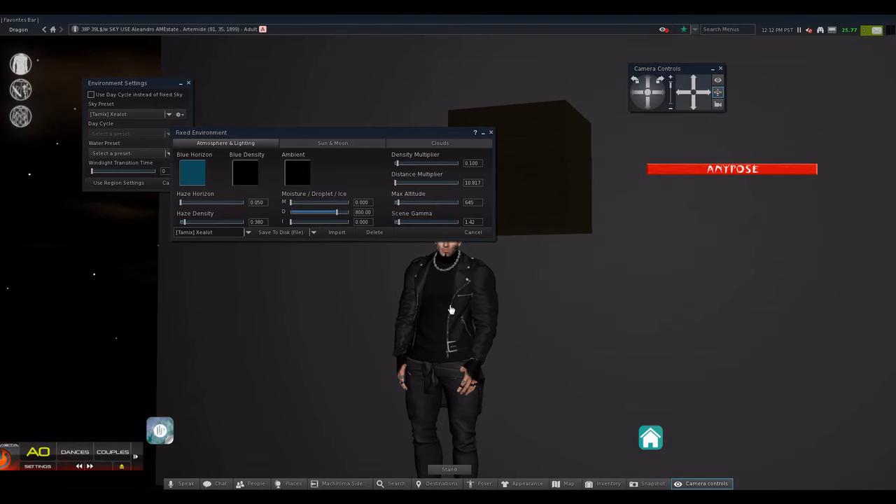
scroll(451, 309, up, 4)
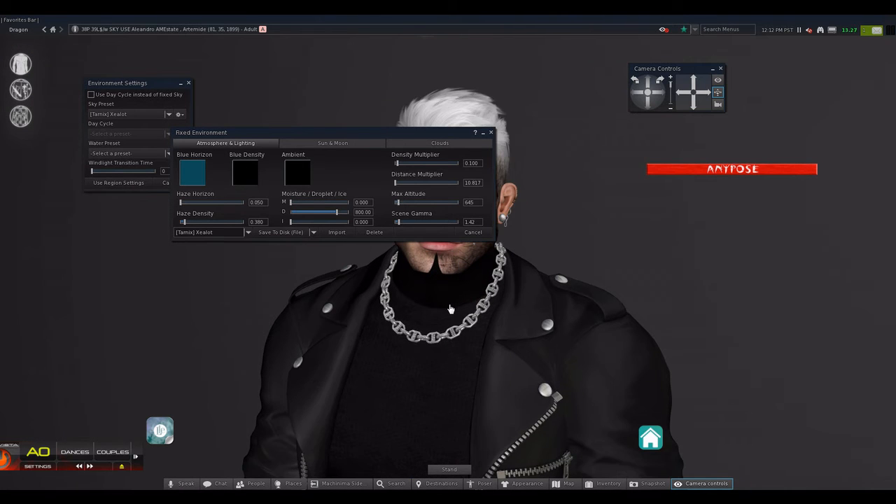
scroll(451, 309, up, 2)
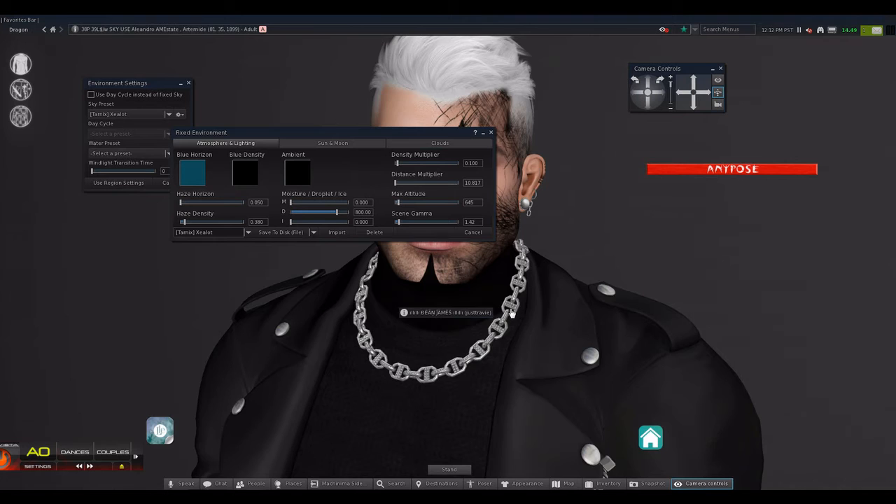
scroll(510, 313, down, 3)
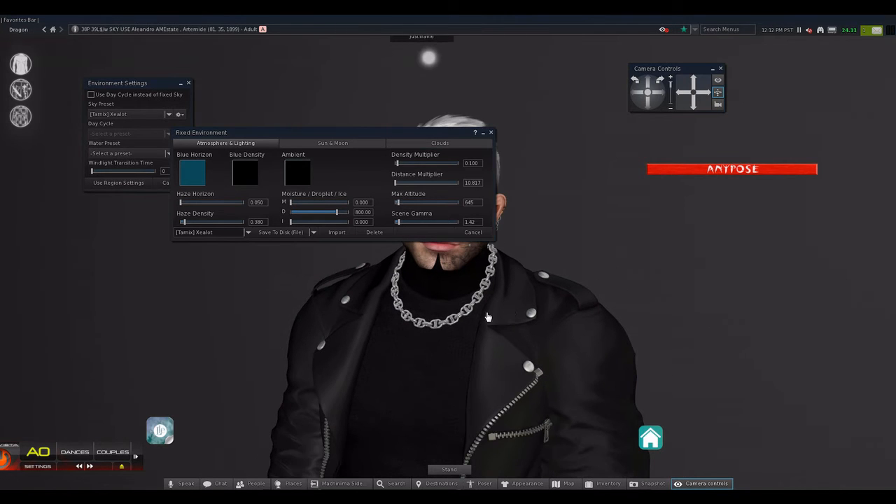
click(326, 142)
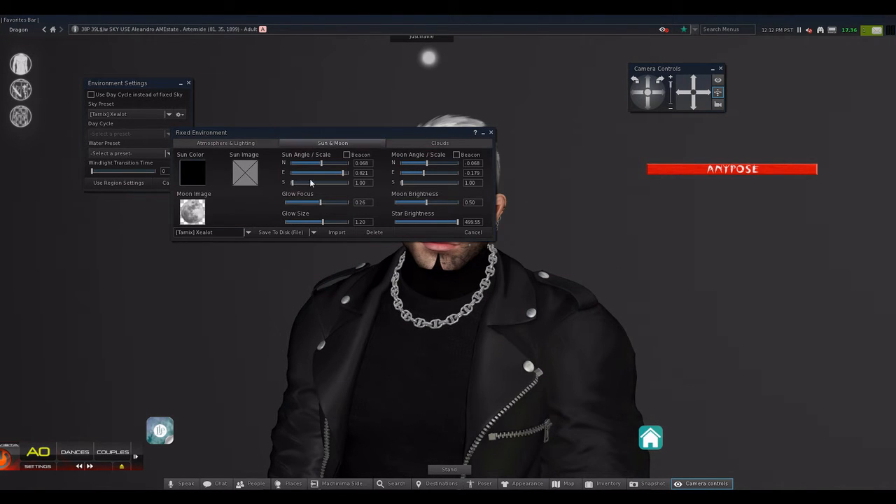
click(263, 143)
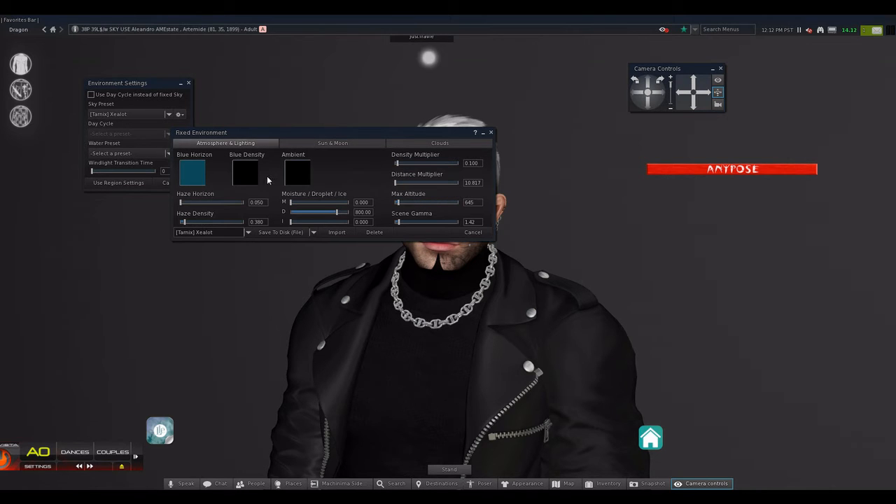
scroll(459, 288, down, 5)
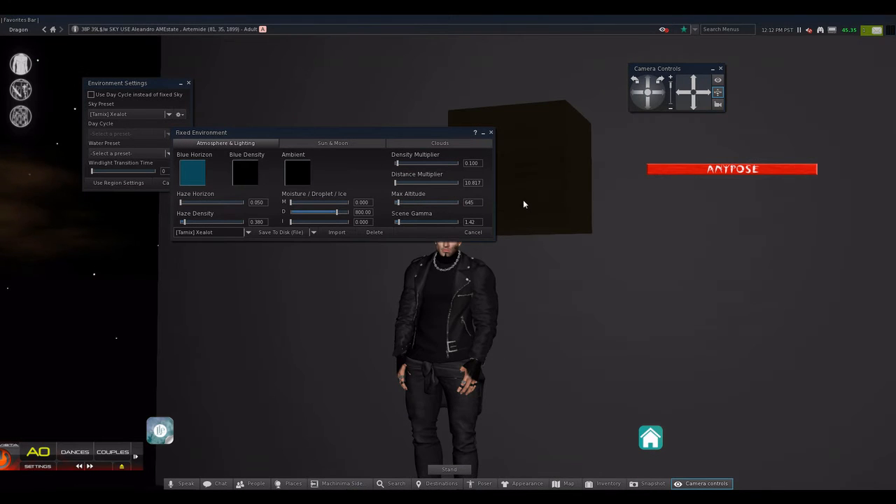
scroll(508, 230, up, 5)
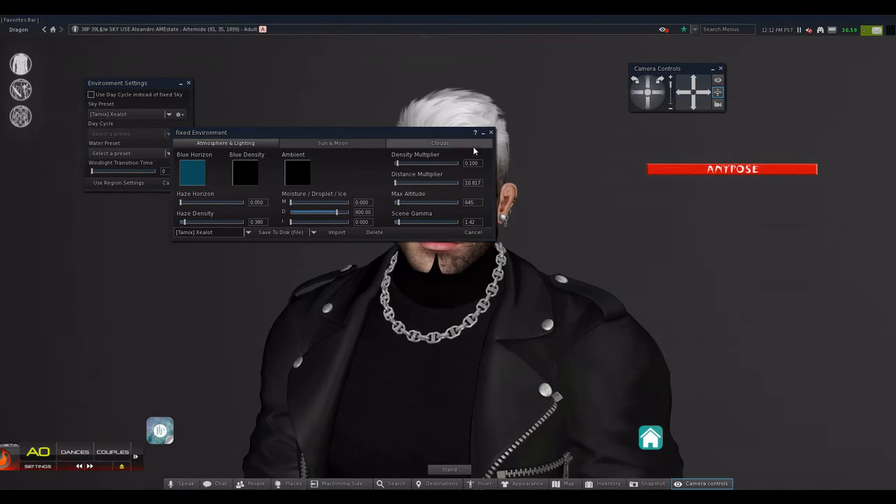
Step: Move the Fixed Environment window clear of the avatar's face and show the Machinima Sidebar
drag(451, 133, 233, 138)
scroll(502, 314, up, 2)
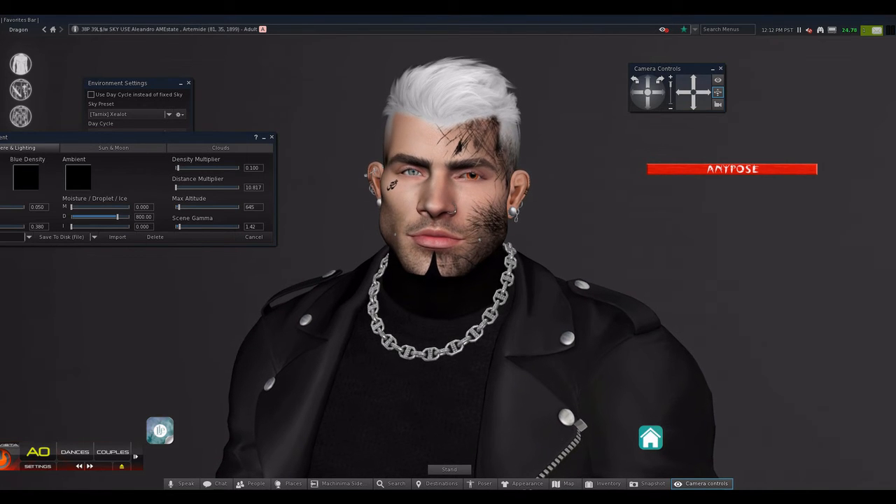
click(343, 484)
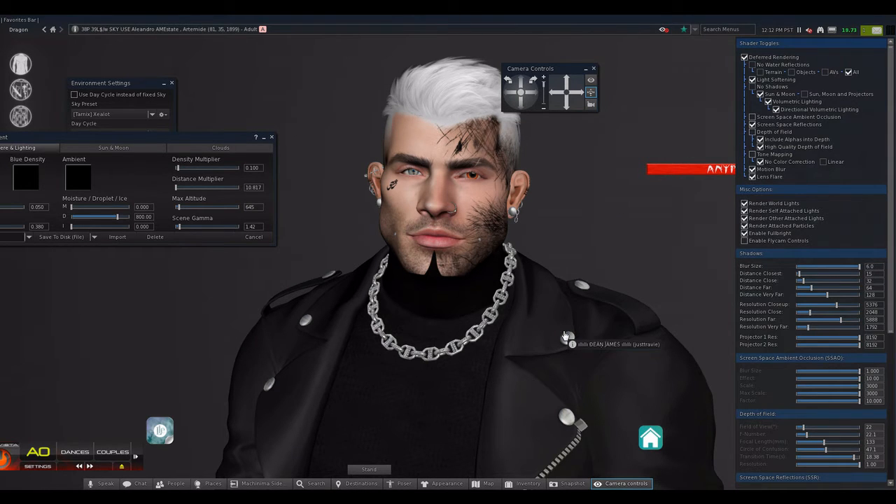
Step: Examine the shader toggles and the shadow, ambient occlusion, depth of field and post-processing settings
click(752, 118)
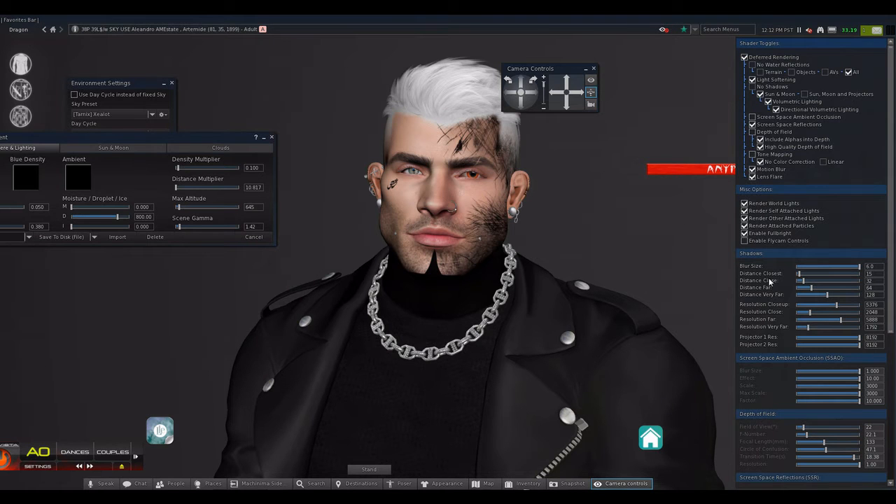
scroll(756, 304, down, 3)
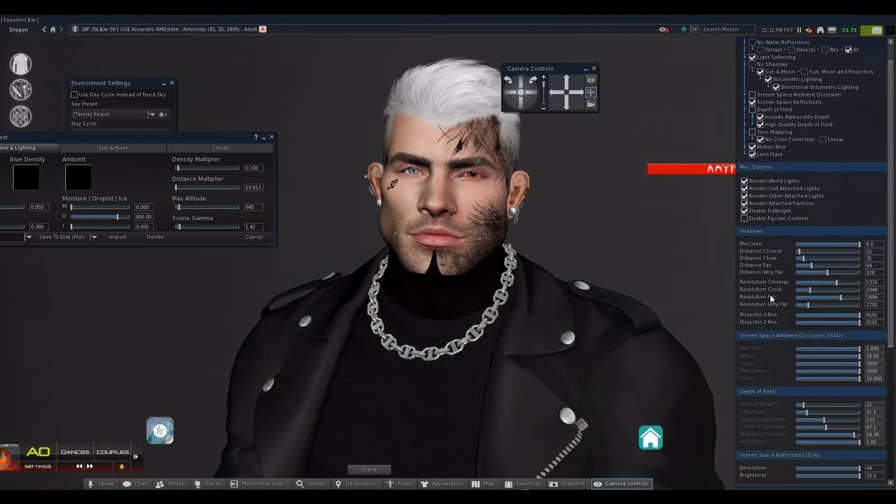
scroll(750, 304, down, 3)
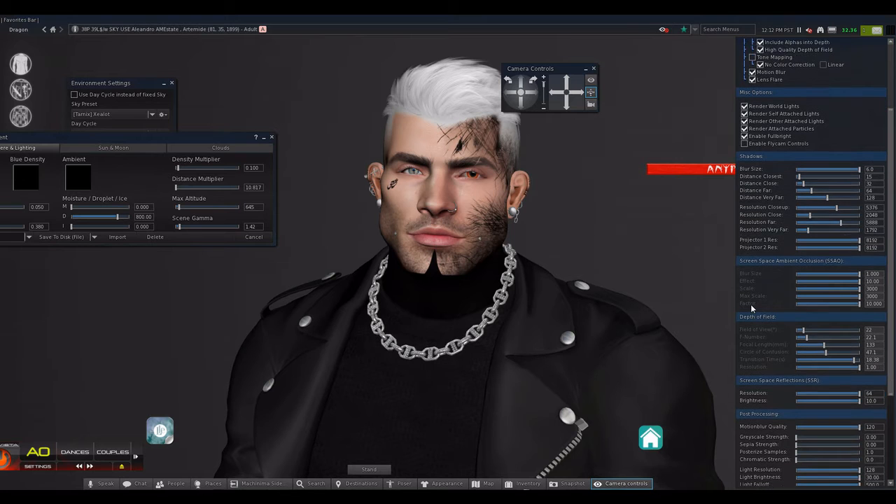
scroll(750, 303, down, 3)
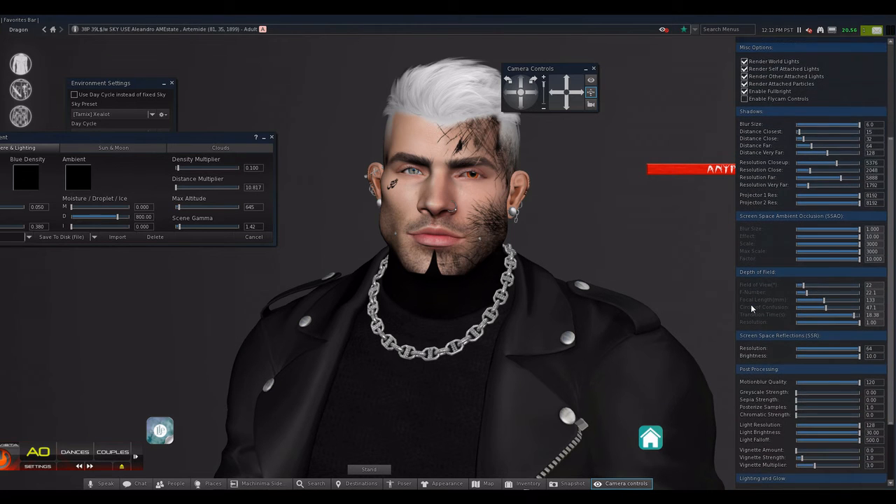
scroll(752, 307, down, 2)
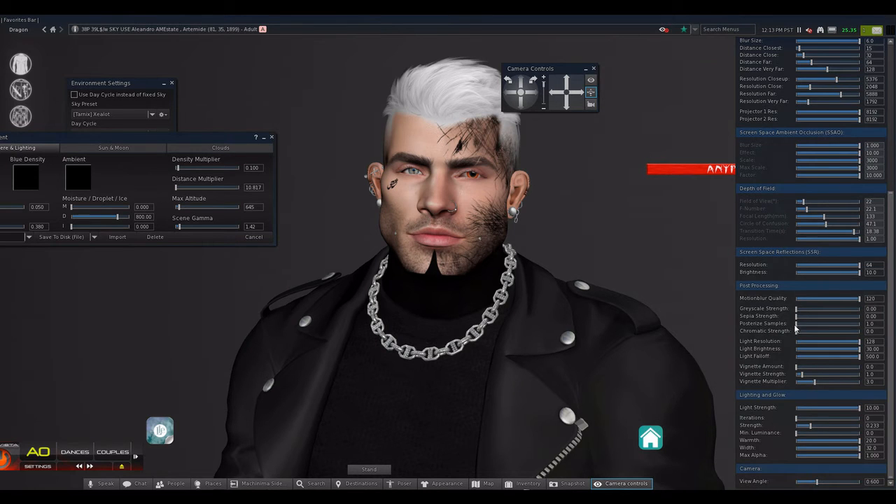
scroll(795, 328, up, 5)
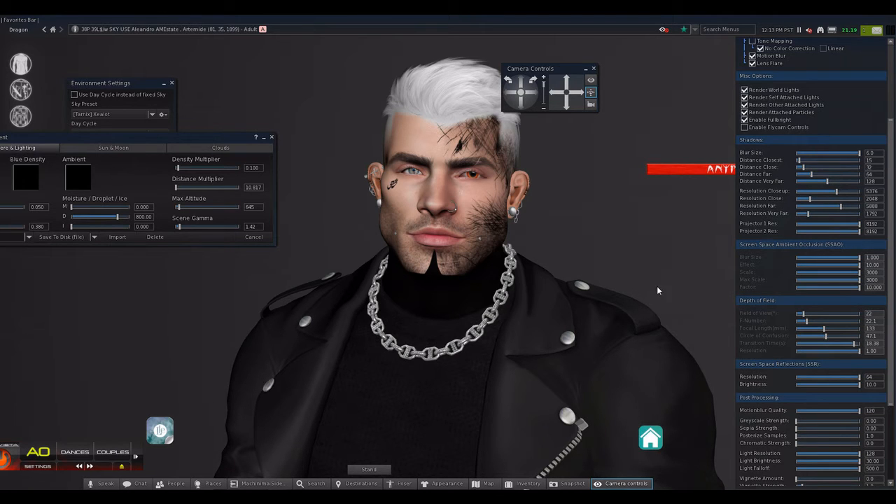
scroll(775, 262, up, 5)
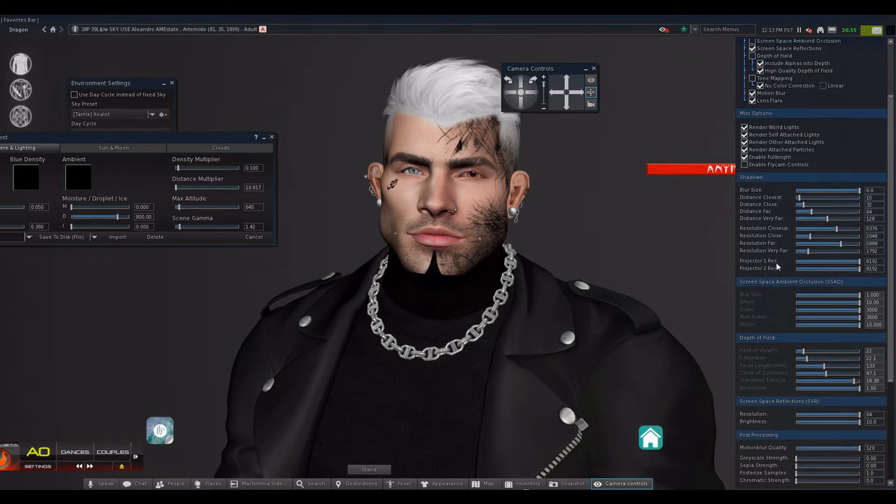
scroll(774, 280, down, 5)
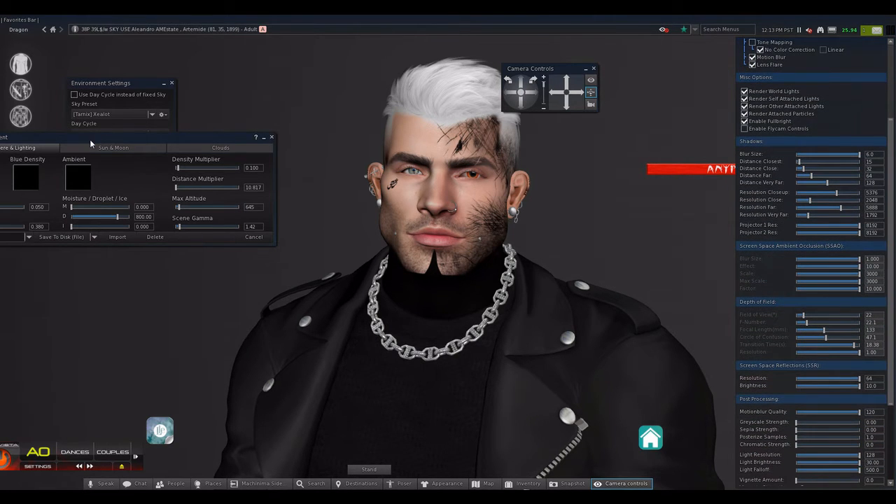
Step: Bring the whole Fixed Environment window into view and review the screen space reflections, post-processing and glow settings beside it
drag(90, 143, 189, 143)
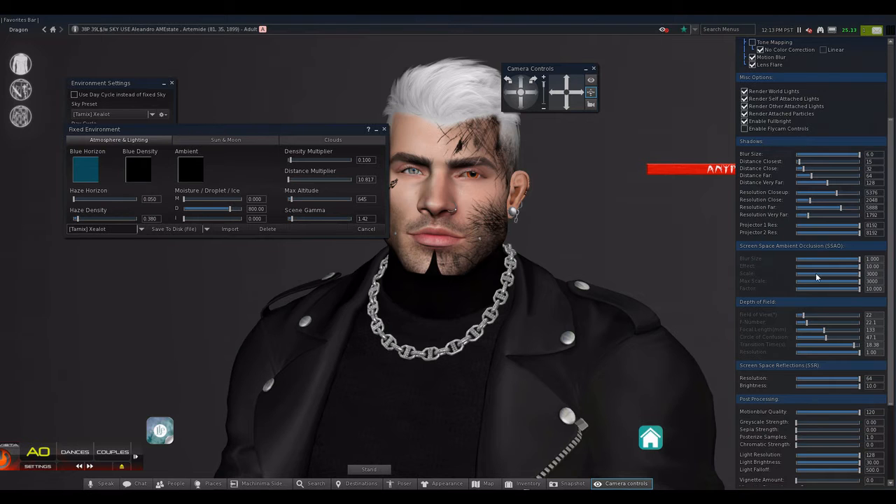
scroll(813, 278, down, 3)
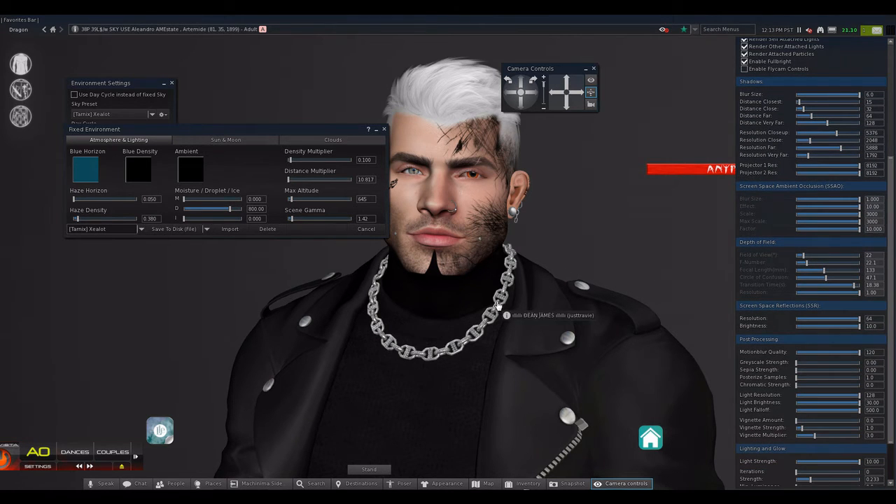
scroll(778, 300, down, 1)
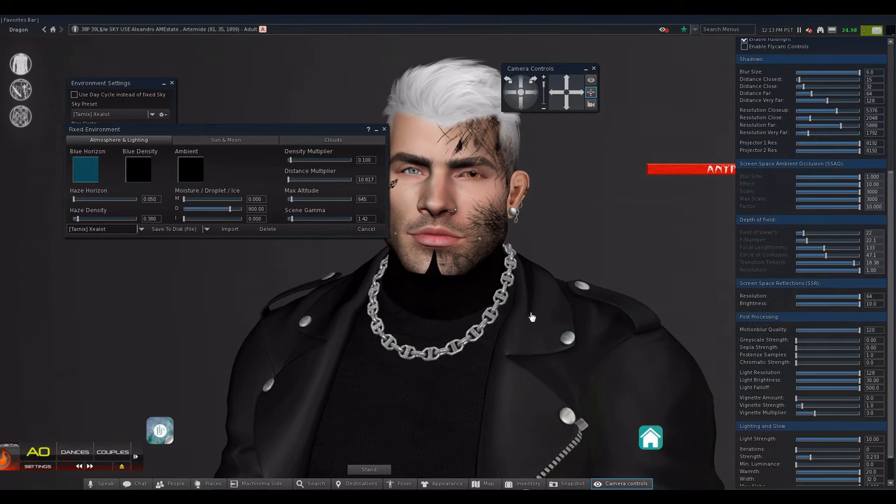
scroll(781, 321, down, 2)
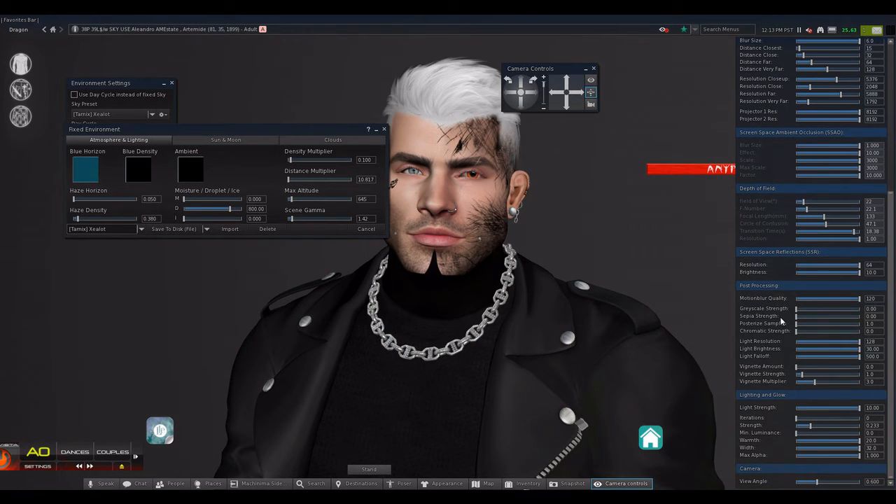
scroll(866, 324, up, 7)
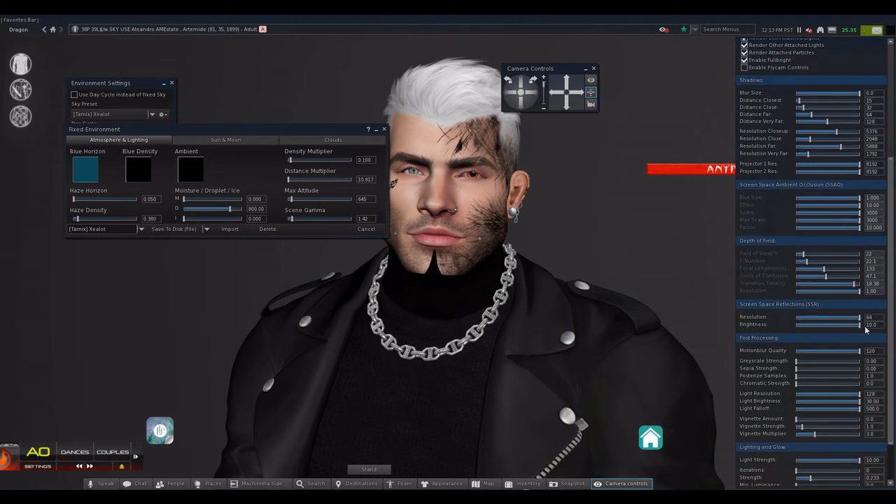
scroll(865, 323, up, 5)
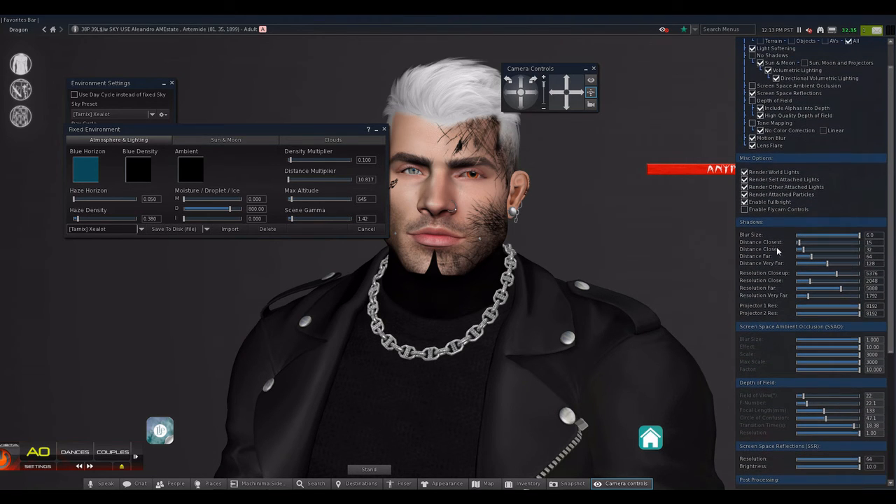
Step: Move the Fixed Environment window off the avatar's face and check the box above the avatar and the rendering settings
drag(347, 131, 295, 78)
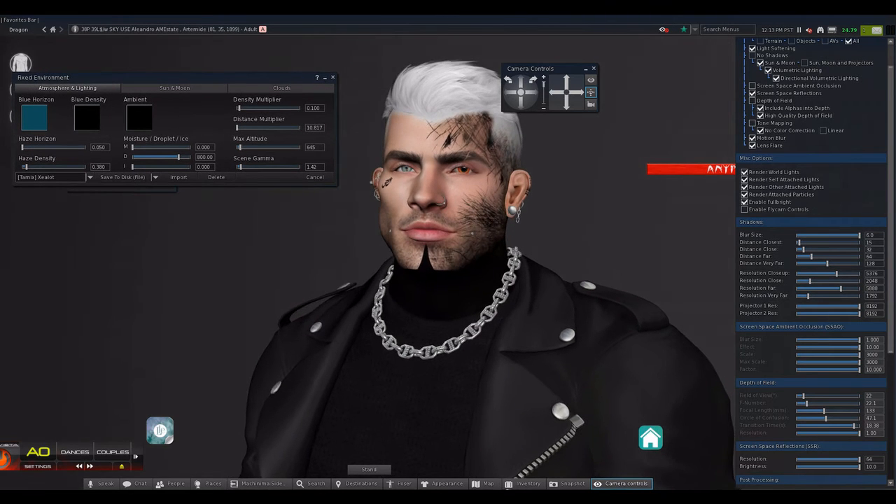
scroll(517, 310, down, 8)
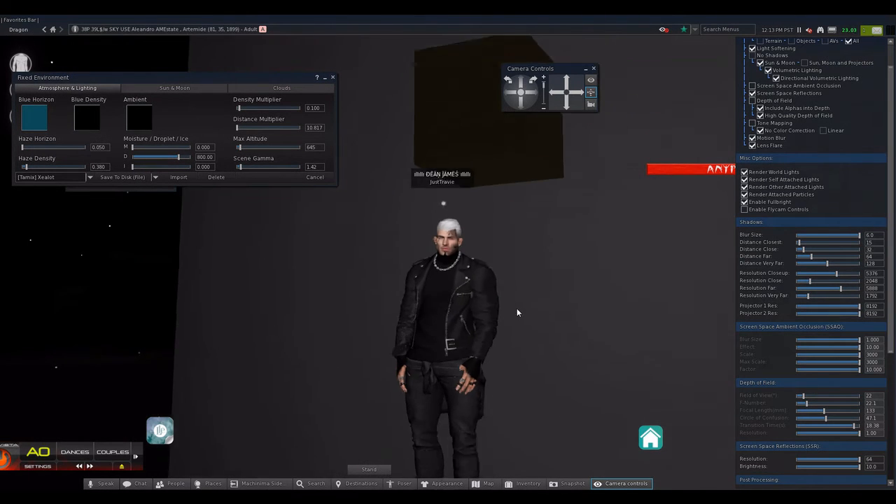
right_click(493, 160)
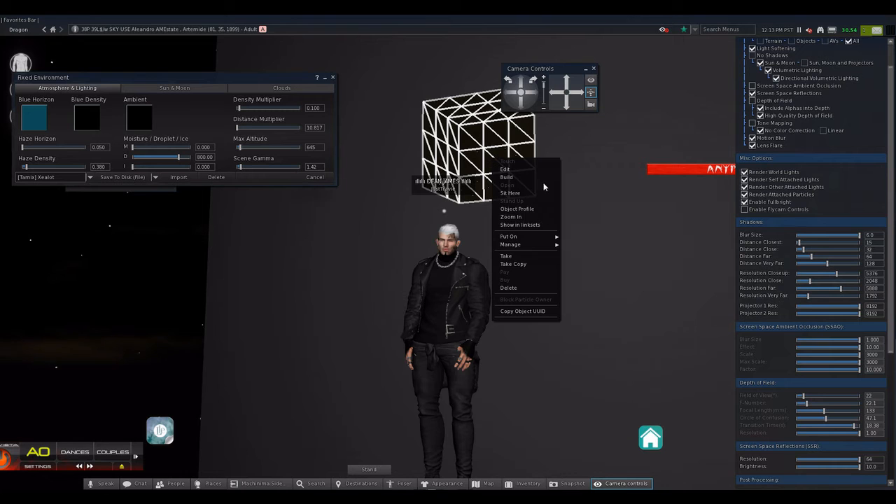
click(770, 359)
scroll(770, 350, down, 5)
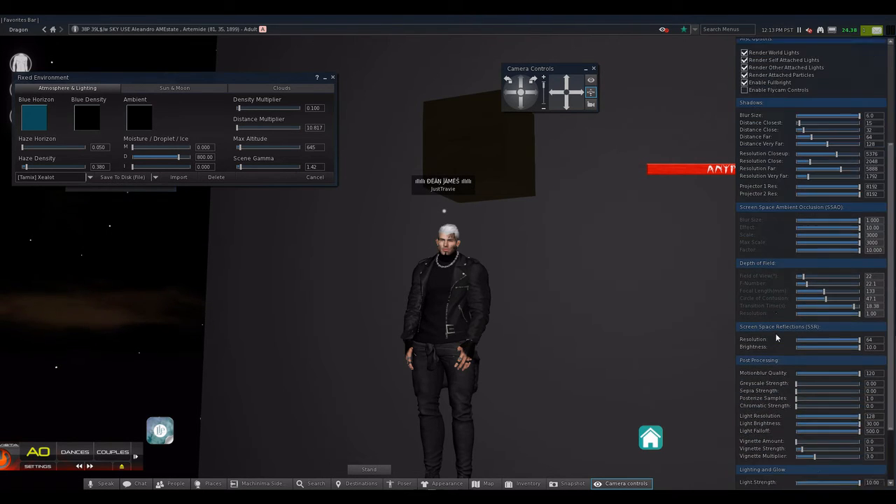
Step: Open the box above the avatar in Build Tools, examine its light features and close the window
scroll(776, 334, down, 3)
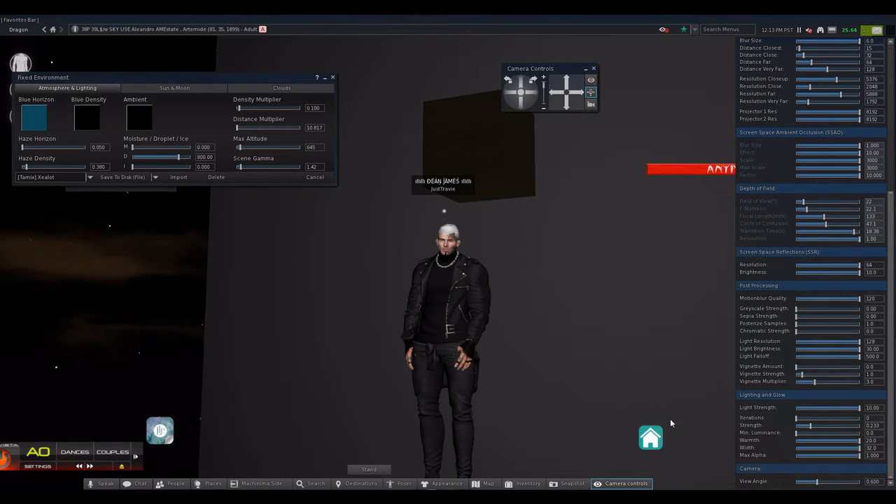
right_click(507, 146)
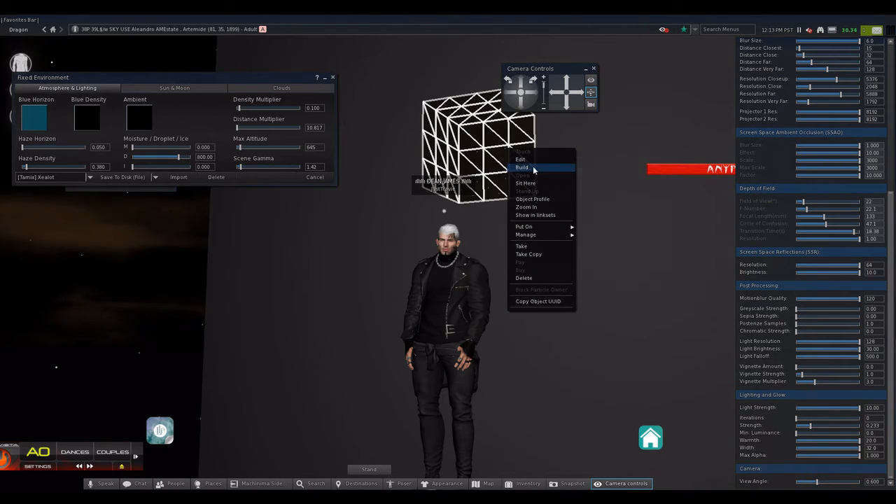
click(532, 168)
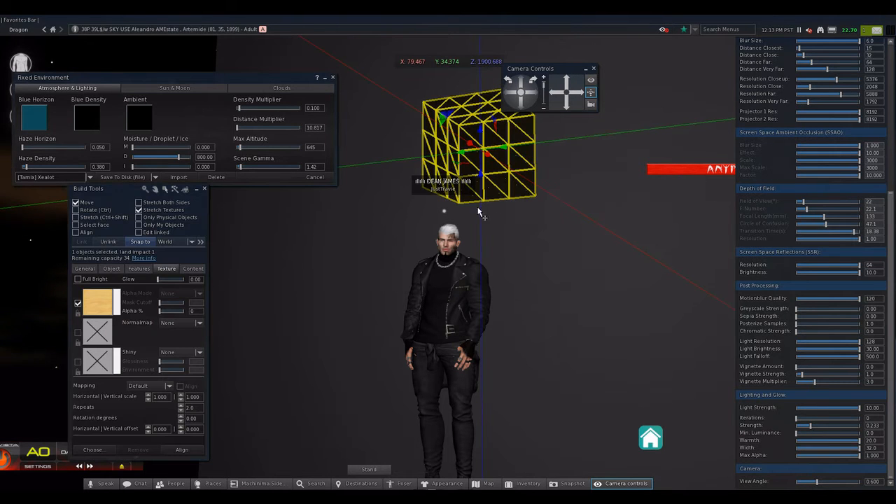
drag(140, 188, 242, 170)
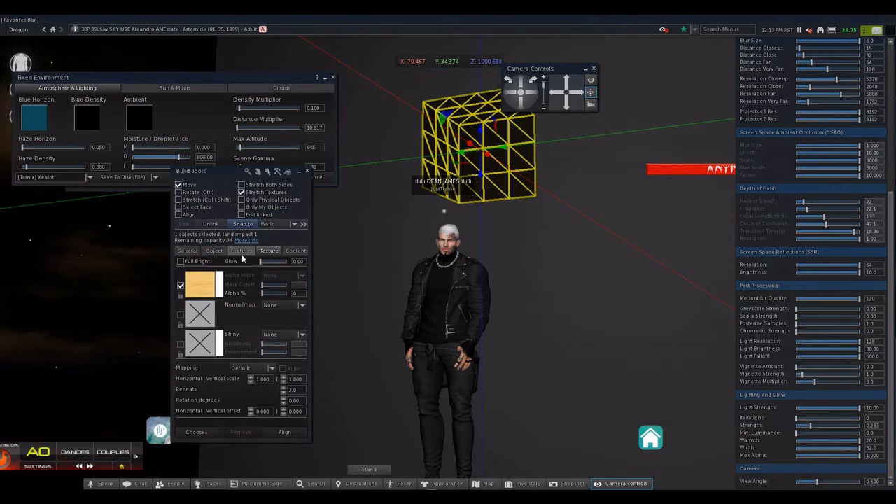
click(241, 251)
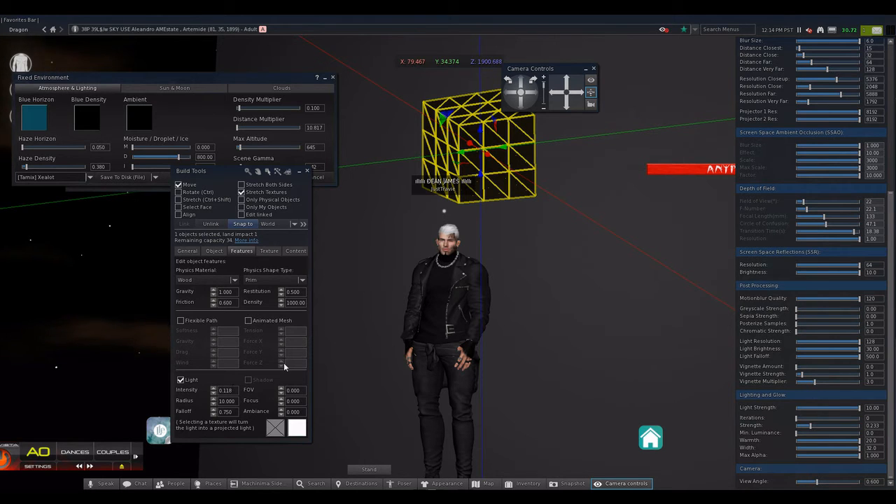
click(307, 171)
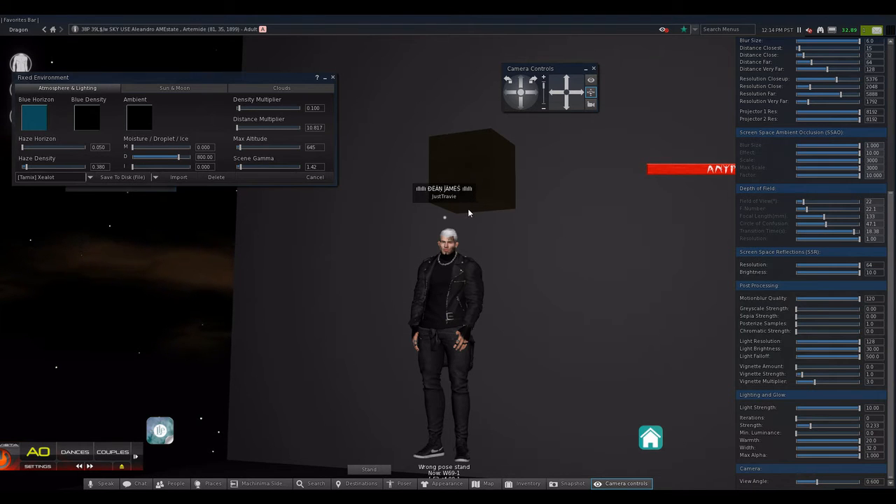
Step: Duplicate the light box above the avatar, placing the copy beside him at Y 35.824, and check the lighting on the face
scroll(425, 270, down, 2)
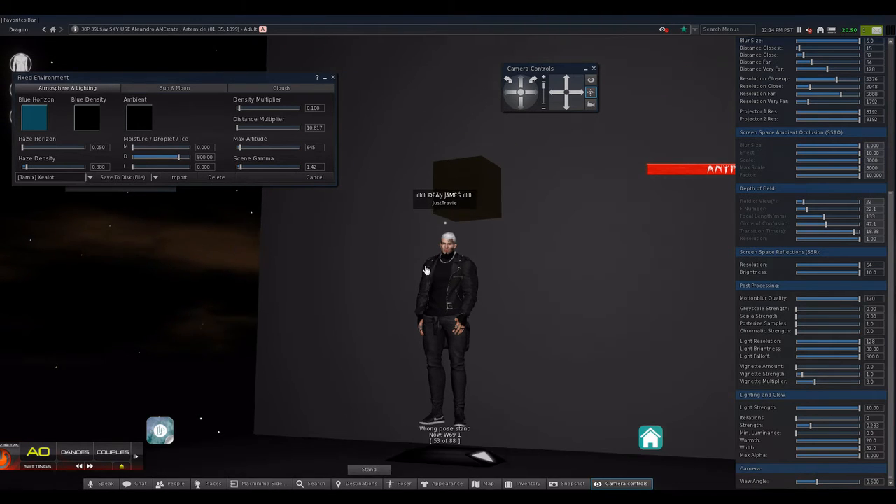
scroll(425, 270, up, 5)
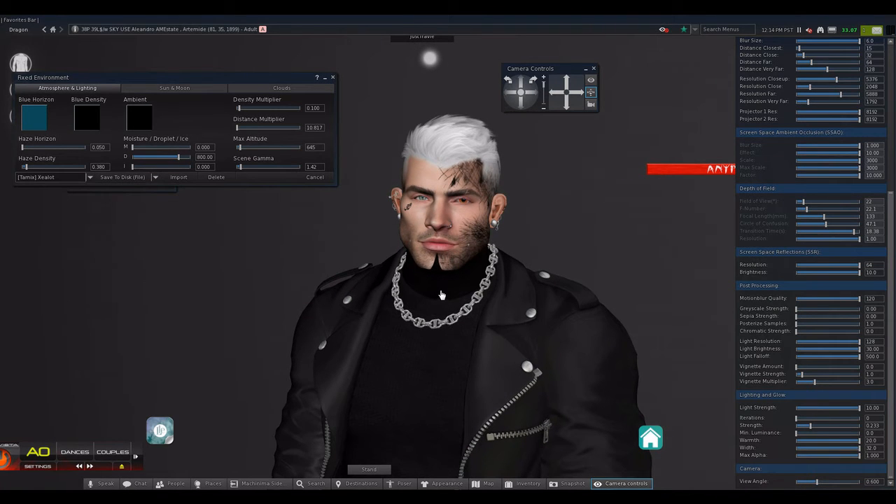
scroll(441, 294, down, 5)
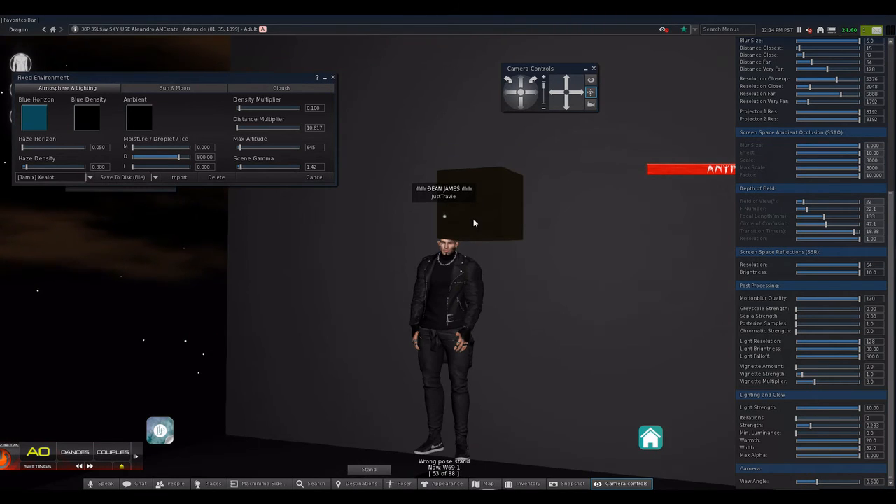
right_click(475, 217)
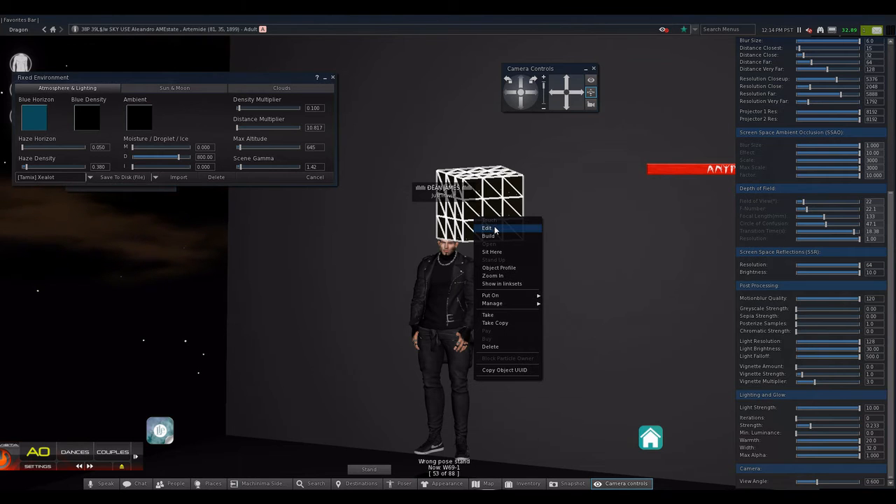
click(490, 228)
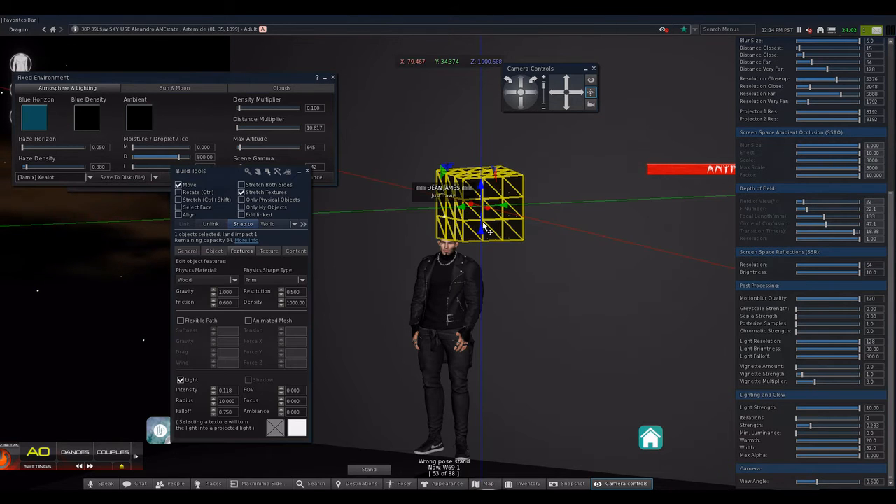
drag(466, 207, 314, 216)
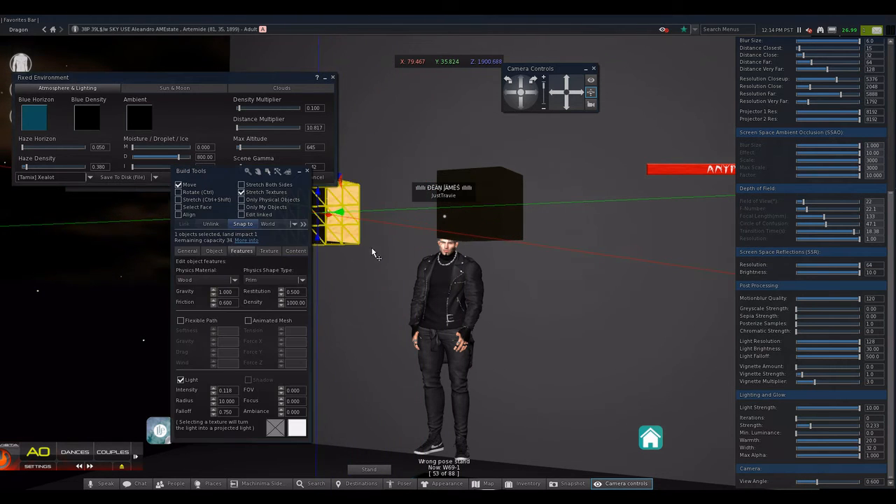
drag(443, 251, 438, 168)
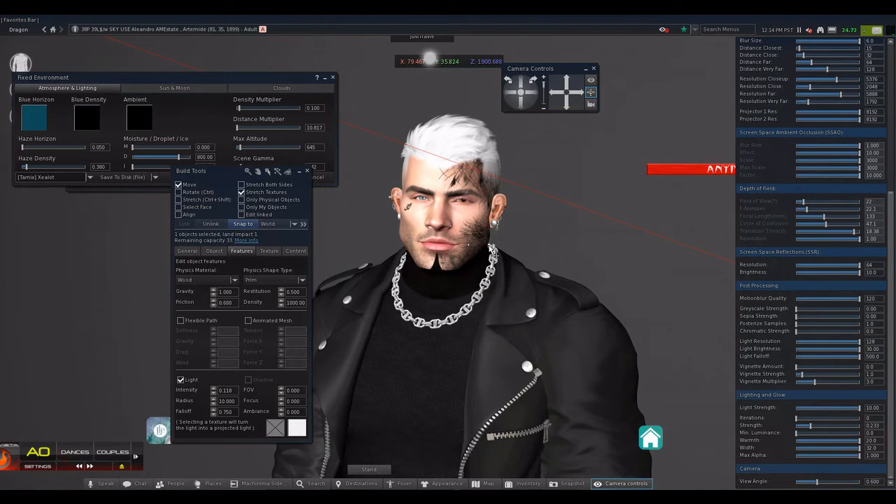
Step: Try the copied light box at Z 1898.624 and Z 1899.693 beside the avatar, and delete the copy
scroll(492, 250, down, 6)
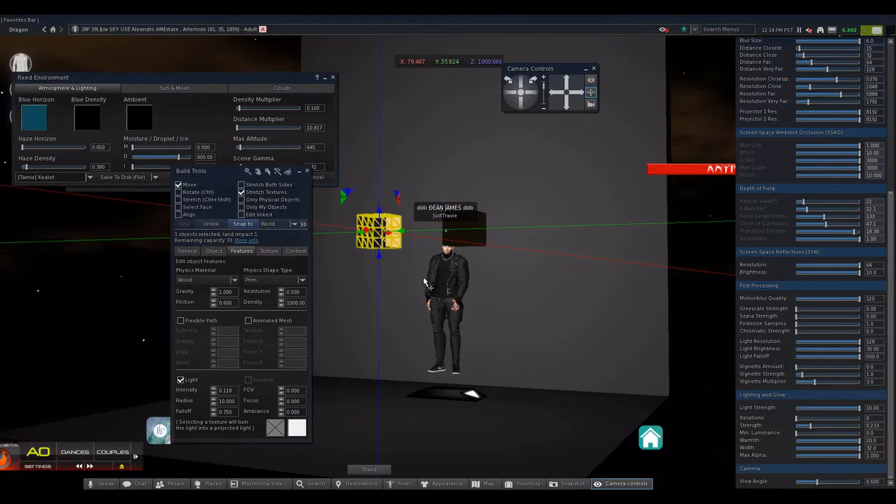
drag(379, 254, 366, 374)
scroll(469, 291, up, 5)
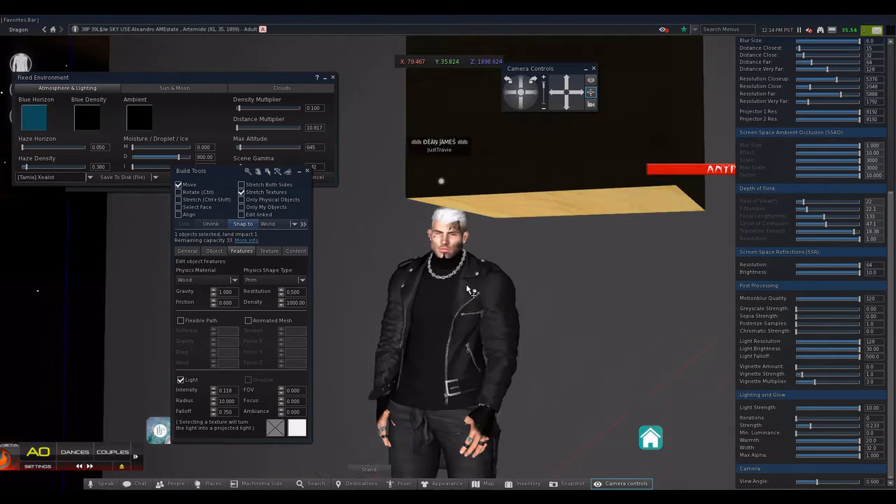
scroll(468, 291, up, 3)
scroll(483, 257, down, 8)
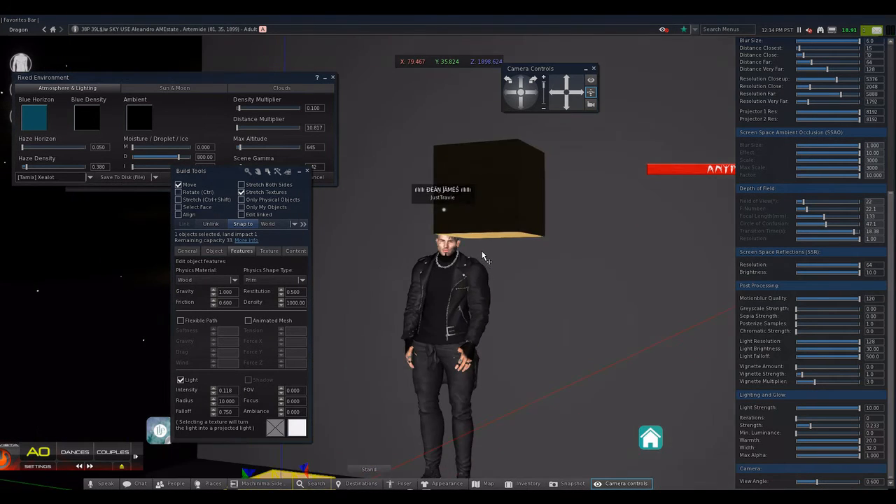
scroll(483, 257, down, 5)
drag(381, 345, 386, 276)
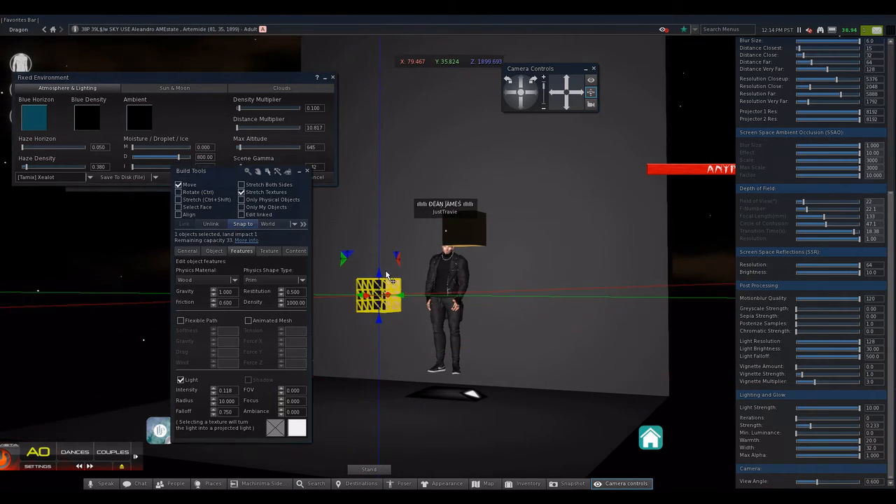
key(Delete)
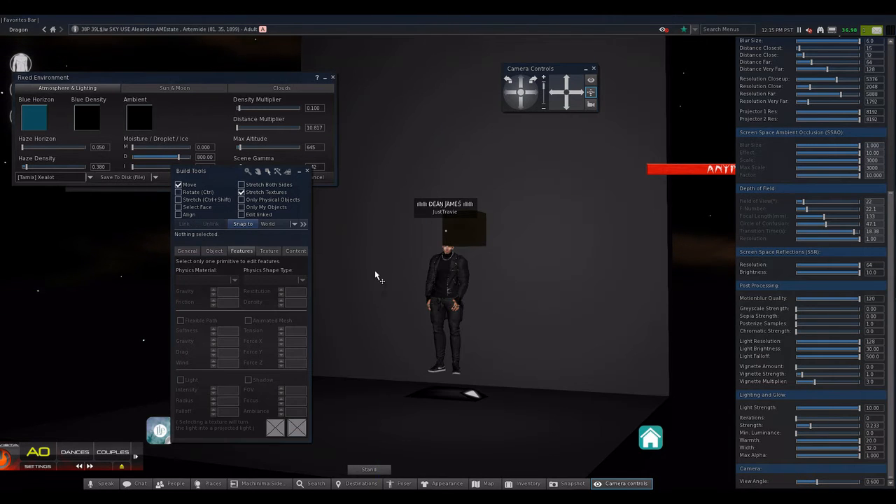
Step: Close Build Tools, hide the Machinima Sidebar and frame the avatar's head and shoulders
scroll(378, 277, up, 8)
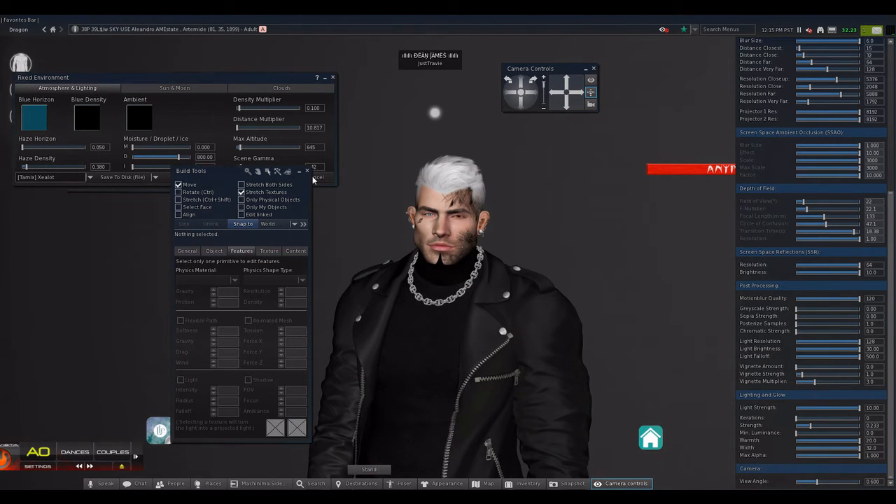
click(306, 171)
scroll(469, 261, up, 5)
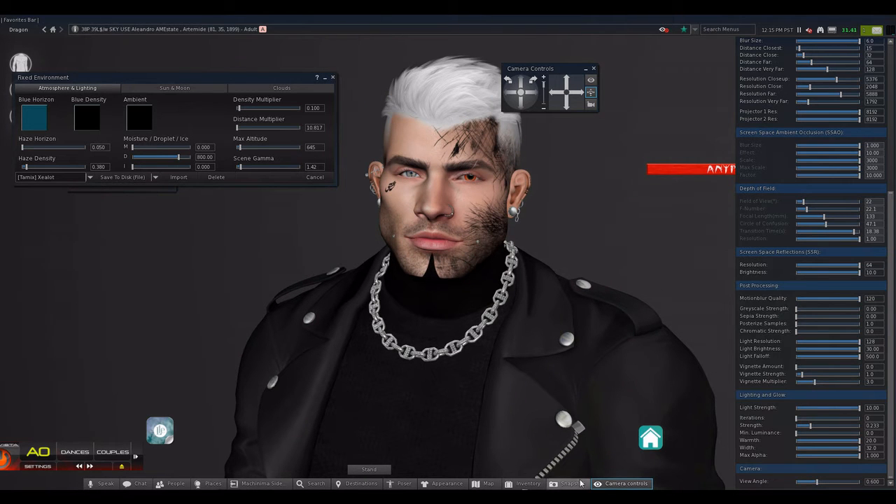
click(262, 483)
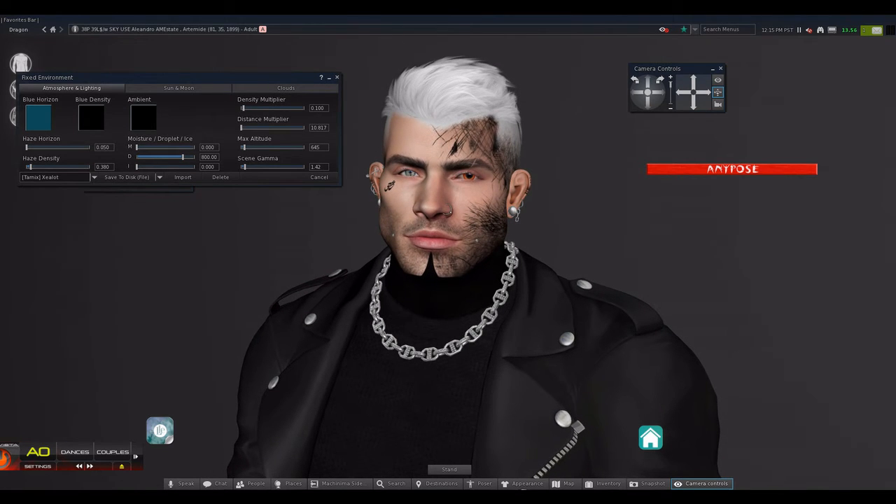
Step: Set up a snapshot for saving to disk with a custom width of 6000 pixels
click(647, 482)
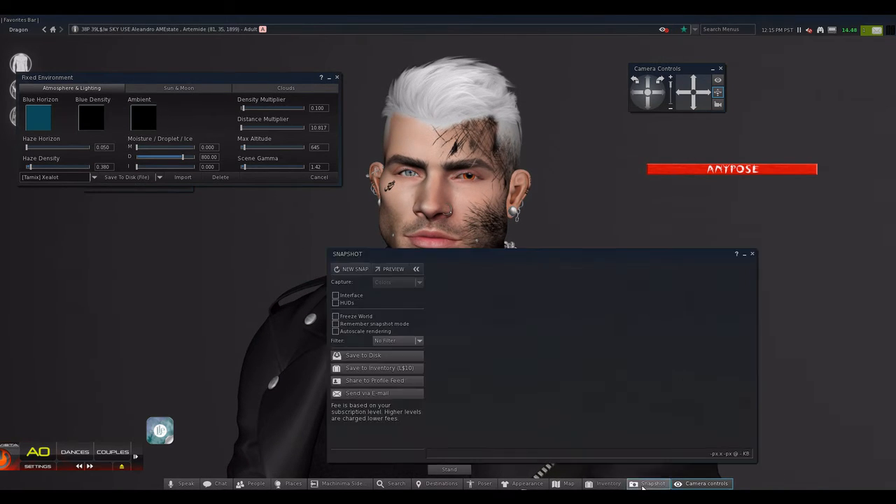
drag(466, 259, 288, 164)
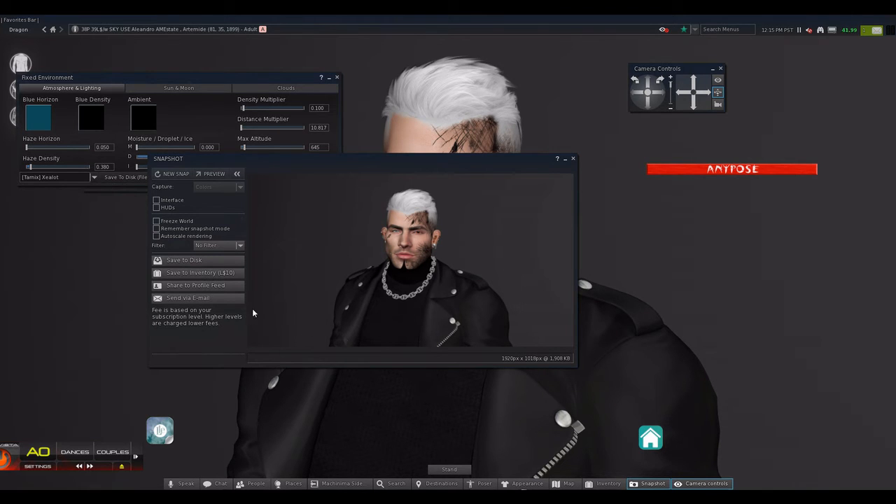
click(204, 260)
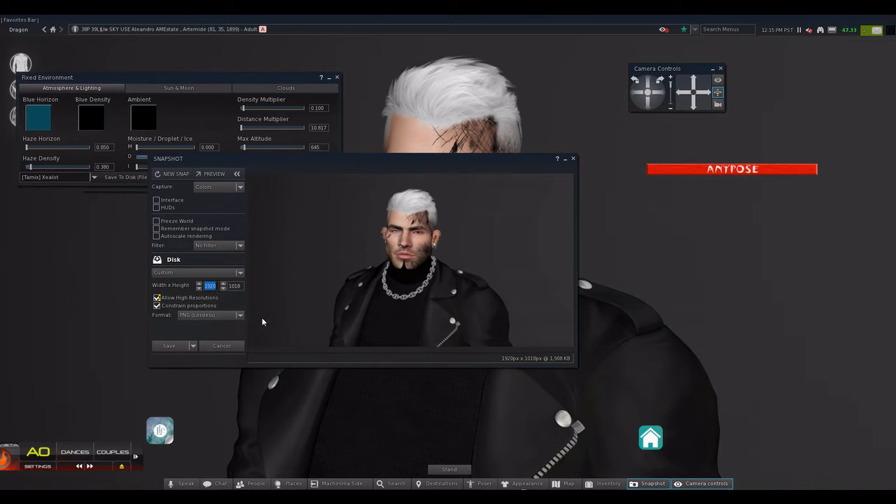
text(6000)
click(232, 285)
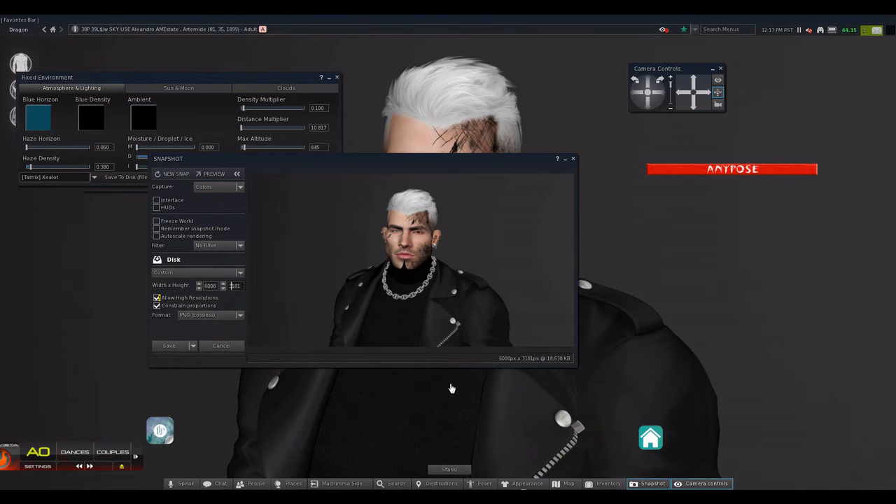
Step: Frame the avatar's face more closely with the Snapshot window minimized, and refresh the snapshot in the restored window
click(566, 162)
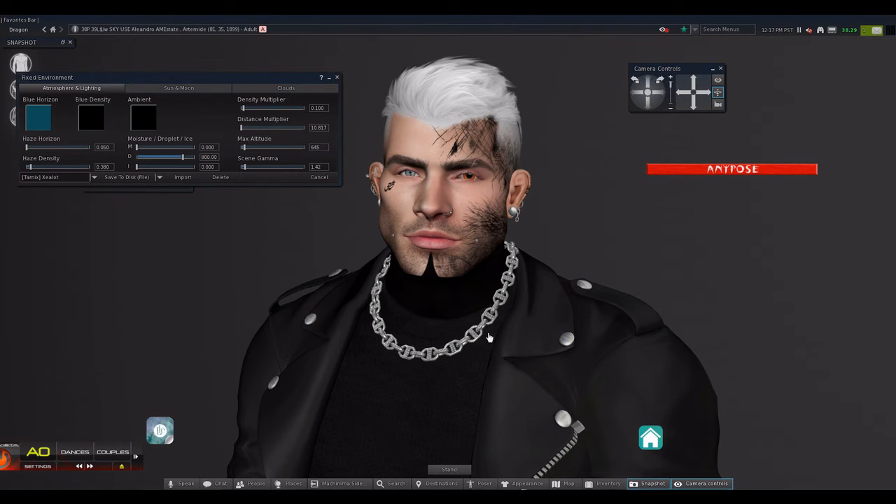
scroll(454, 348, up, 3)
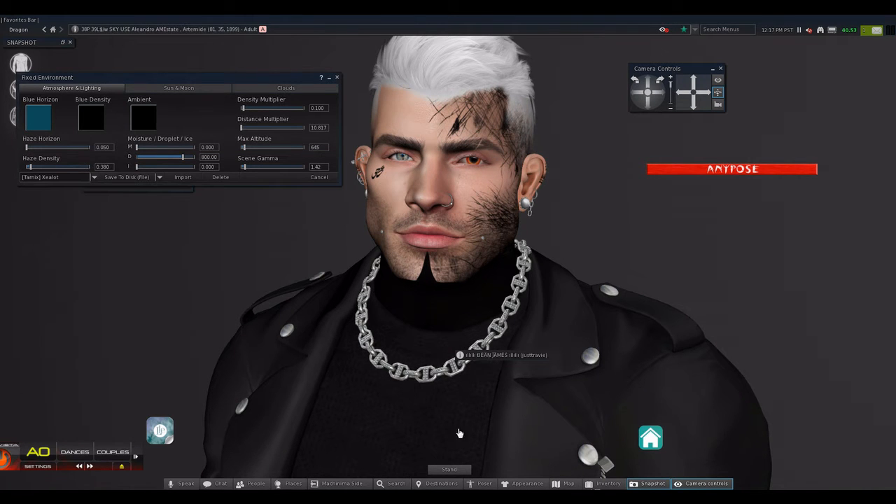
click(65, 43)
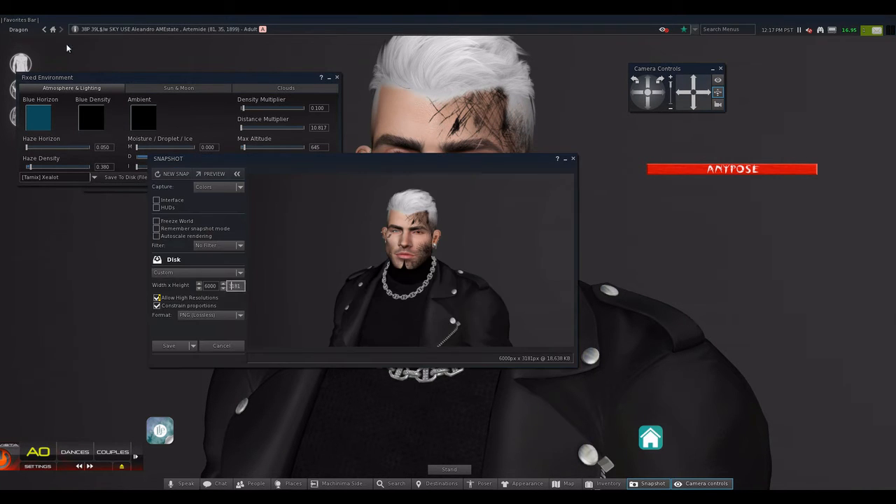
click(168, 175)
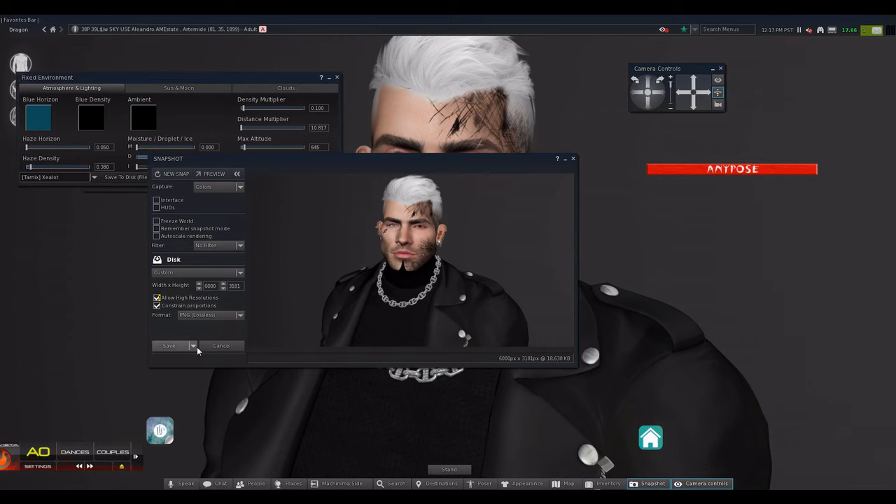
Step: Arrange the Snapshot window clear of the avatar's face and place Camera Controls beside it
drag(460, 168, 333, 227)
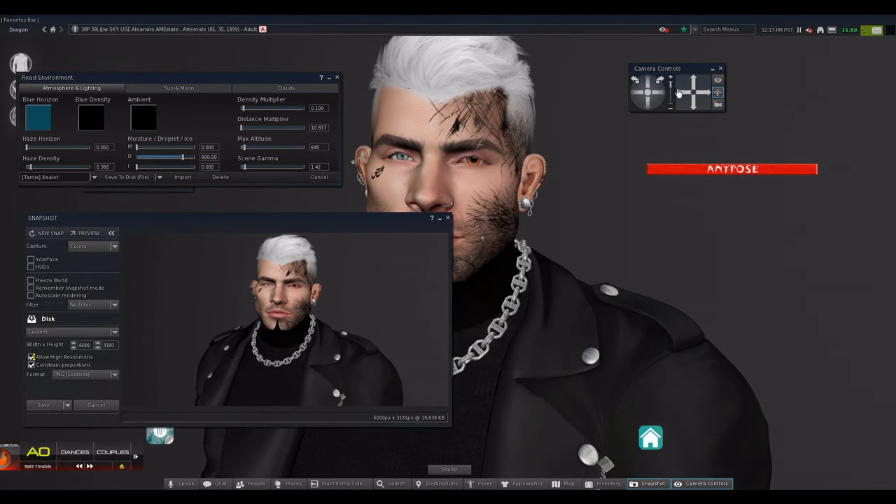
drag(679, 73, 510, 149)
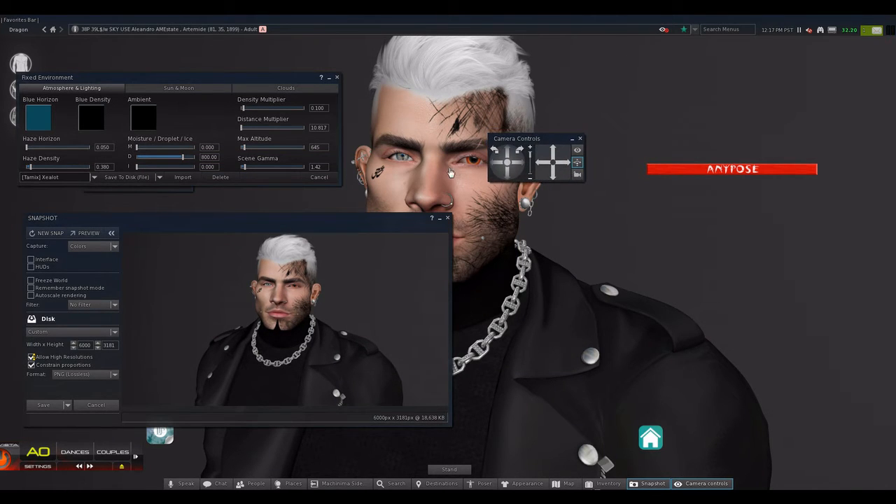
drag(298, 222, 232, 292)
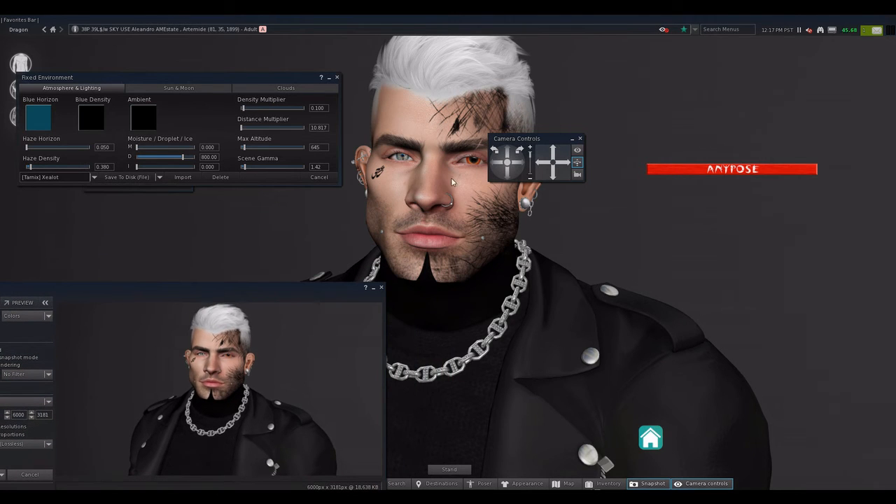
click(19, 29)
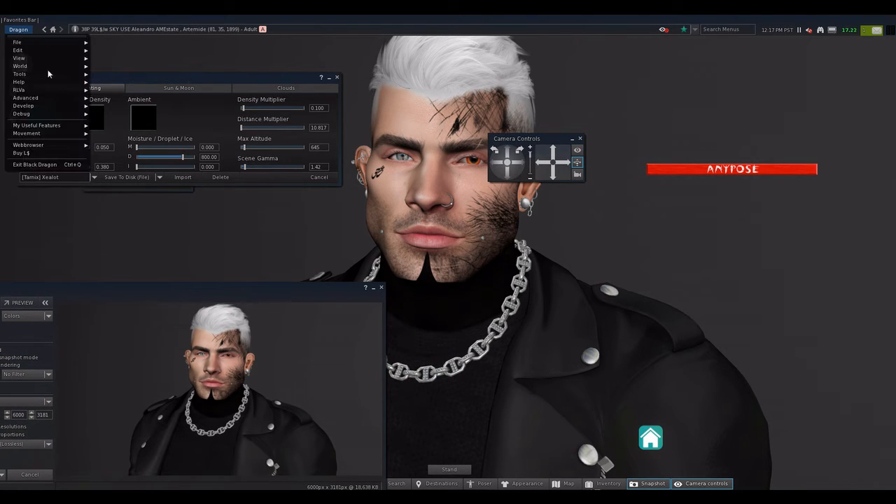
mouse_move(44, 72)
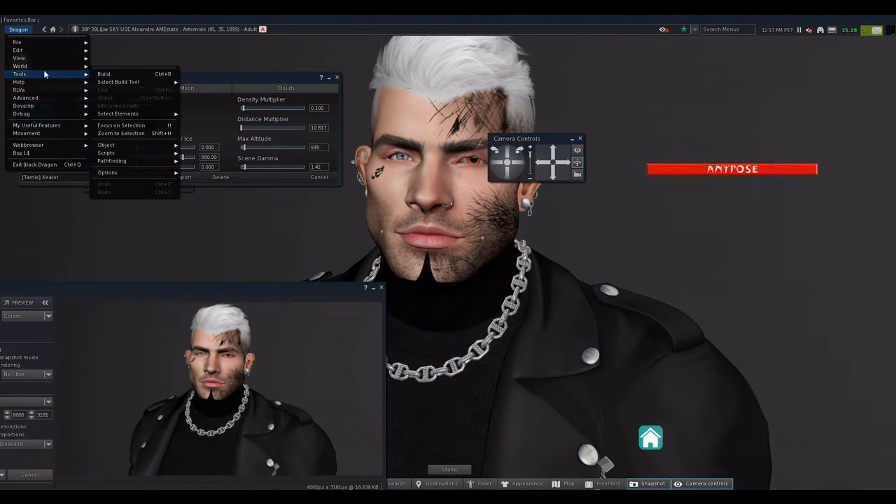
mouse_move(50, 98)
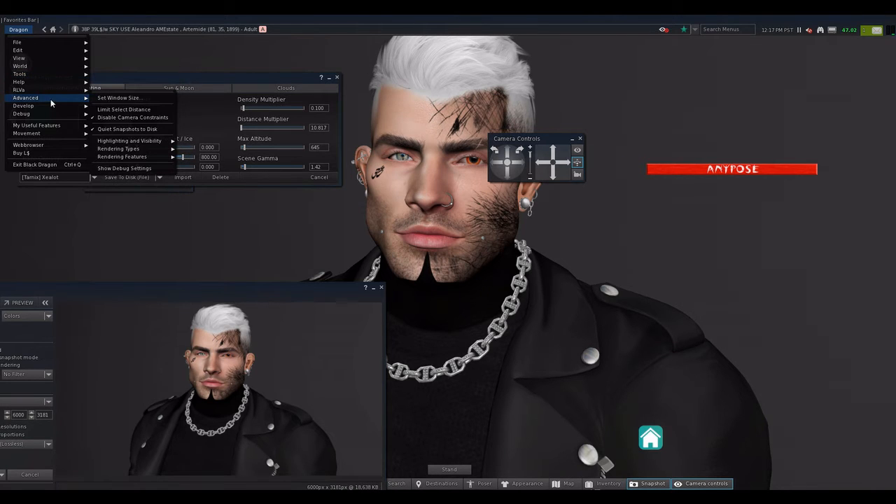
mouse_move(54, 134)
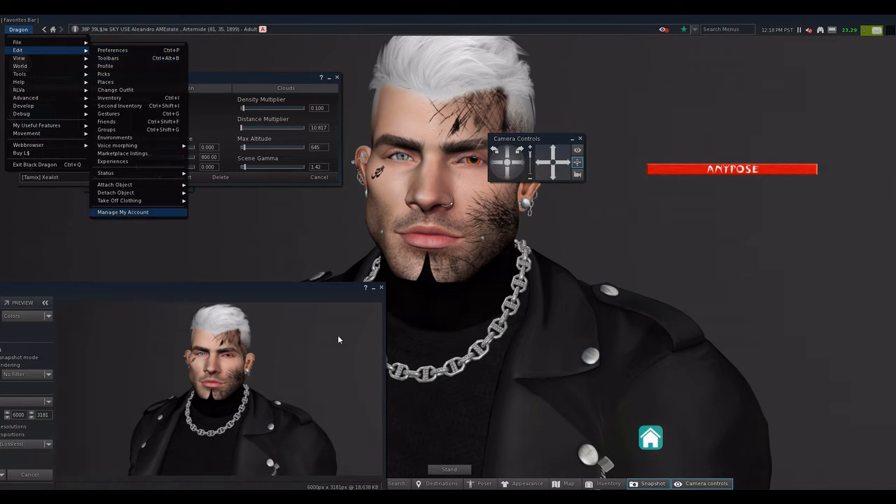
Step: Bring the Snapshot window fully into view and roll the camera to tilt the framing of the avatar
drag(319, 283, 346, 218)
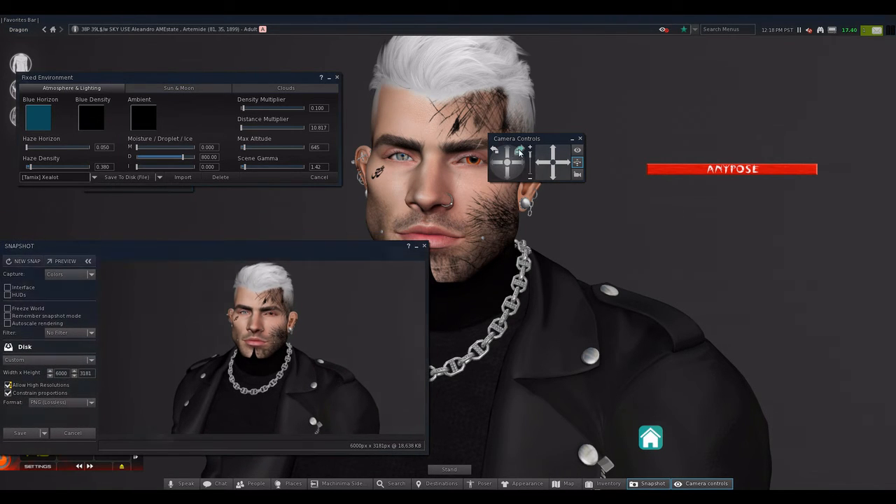
drag(518, 154, 523, 154)
drag(106, 247, 155, 260)
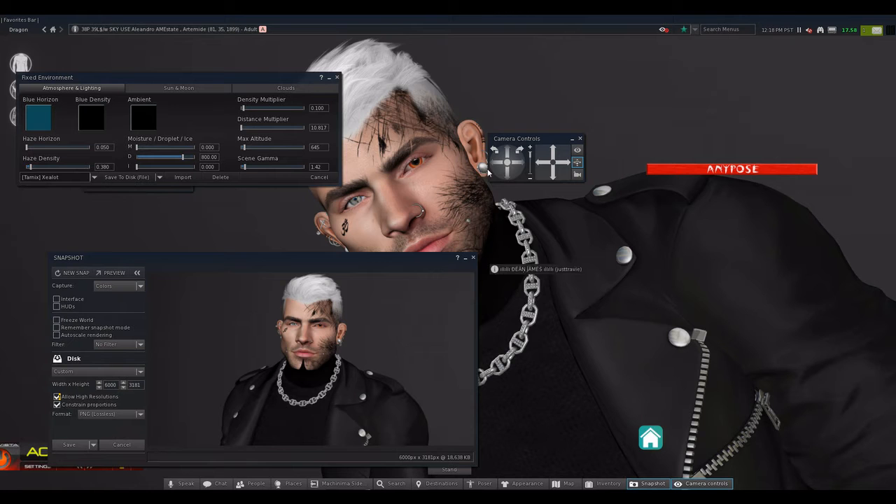
drag(495, 149, 495, 149)
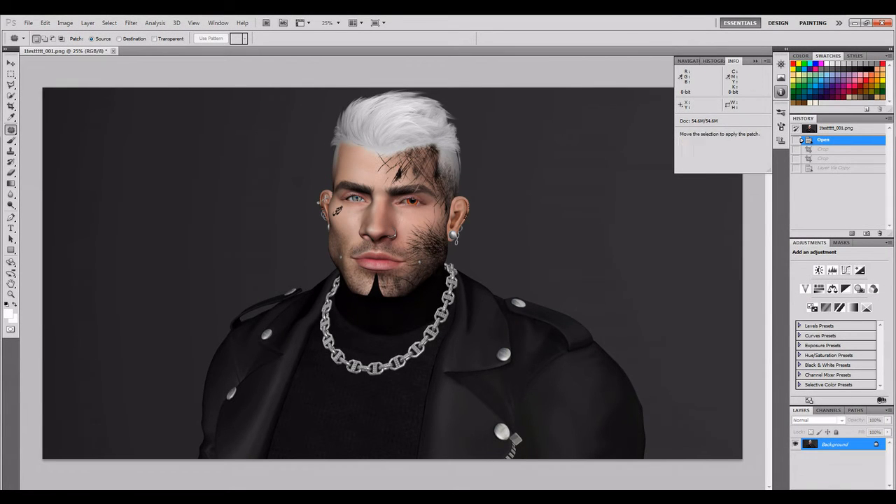
Step: In Photoshop, collapse the Info panel and crop 1testtttt_001.png to a full-height portrait around the avatar's head and torso
click(755, 61)
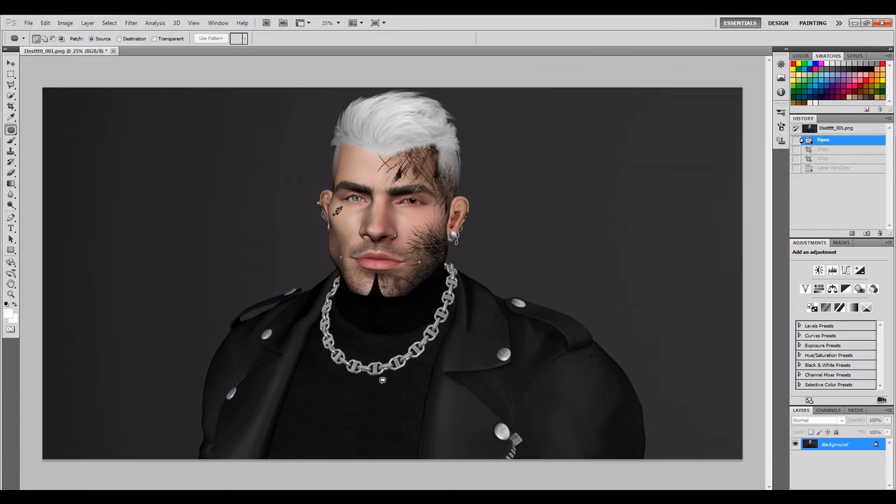
click(11, 107)
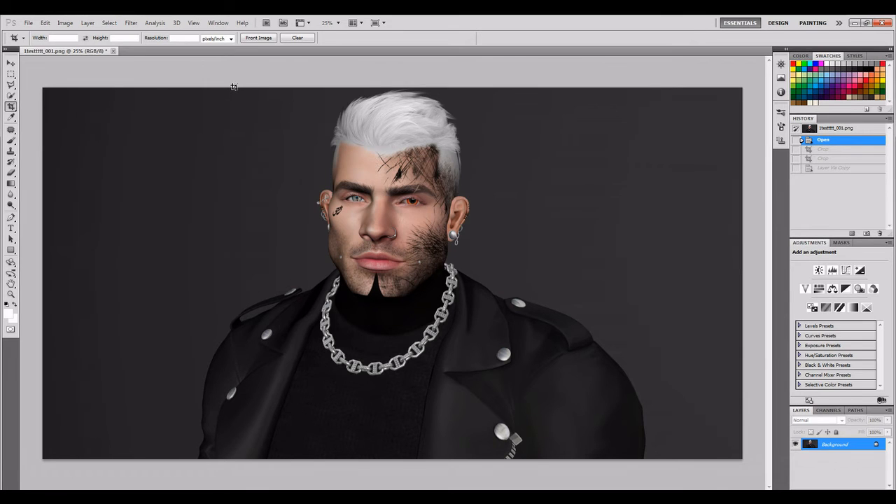
drag(234, 87, 522, 481)
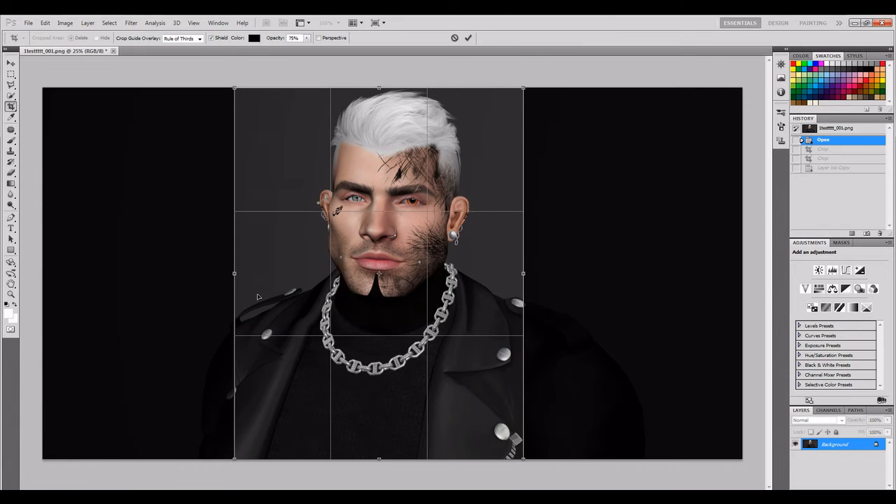
drag(234, 274, 238, 275)
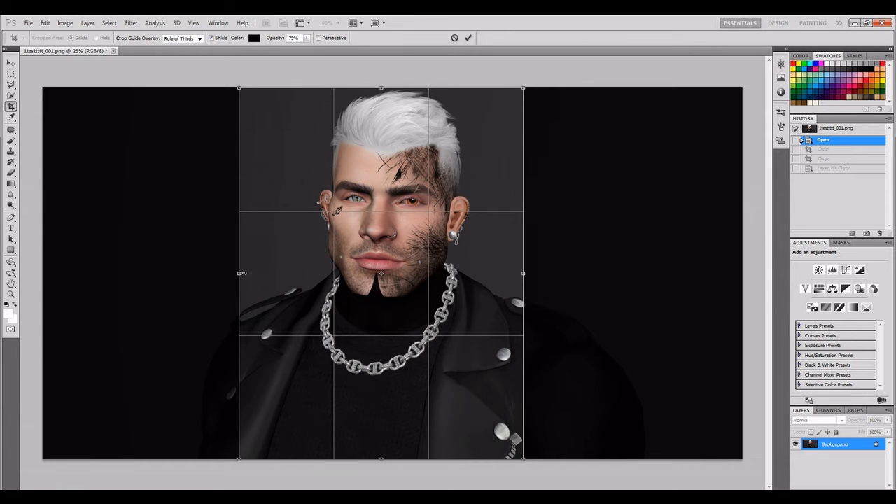
drag(242, 273, 245, 273)
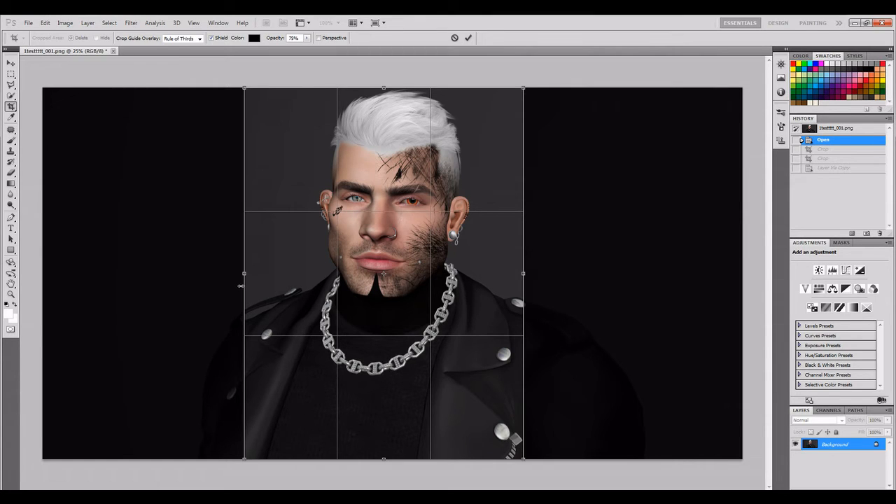
drag(244, 273, 239, 274)
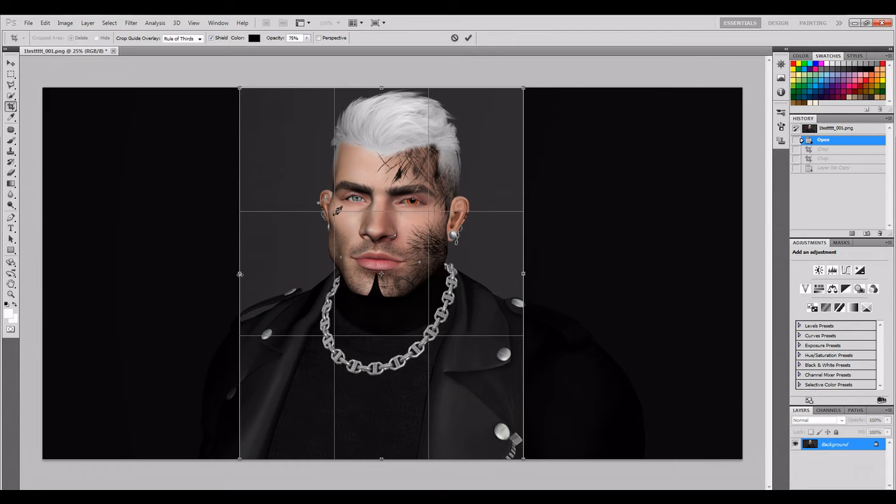
drag(241, 289, 244, 289)
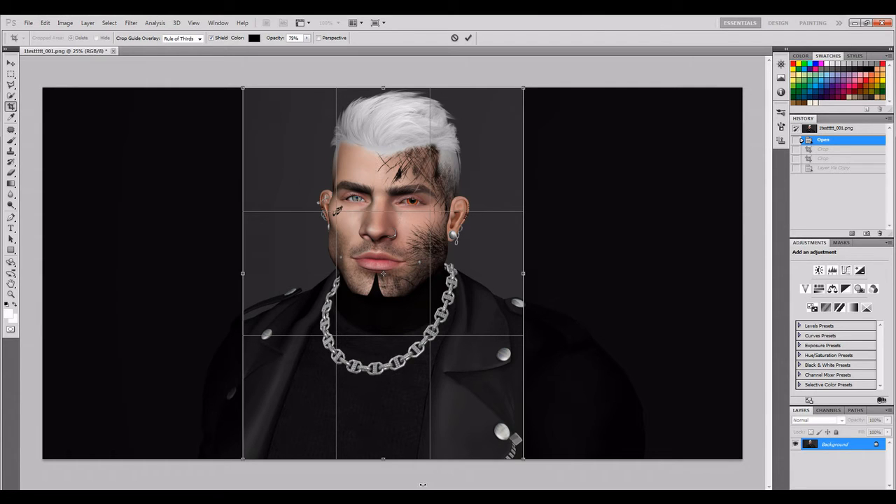
key(Return)
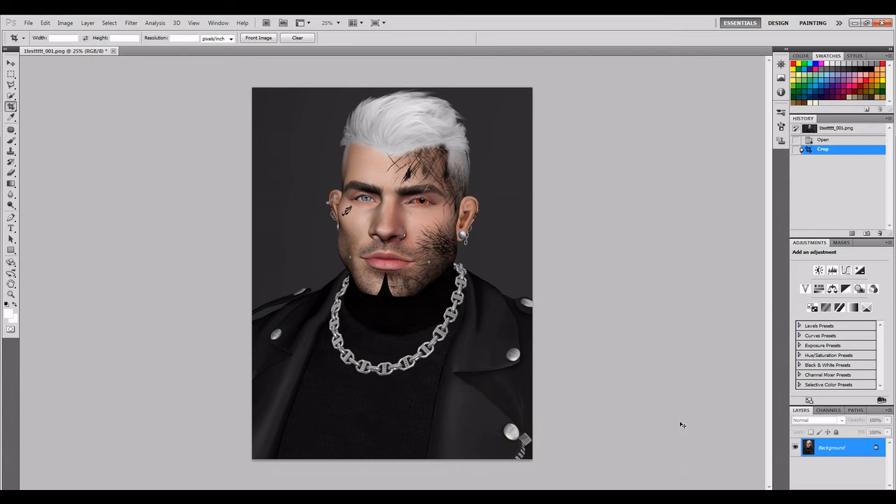
Step: Duplicate the Background layer and activate the Patch tool in Source mode
key(ctrl+j)
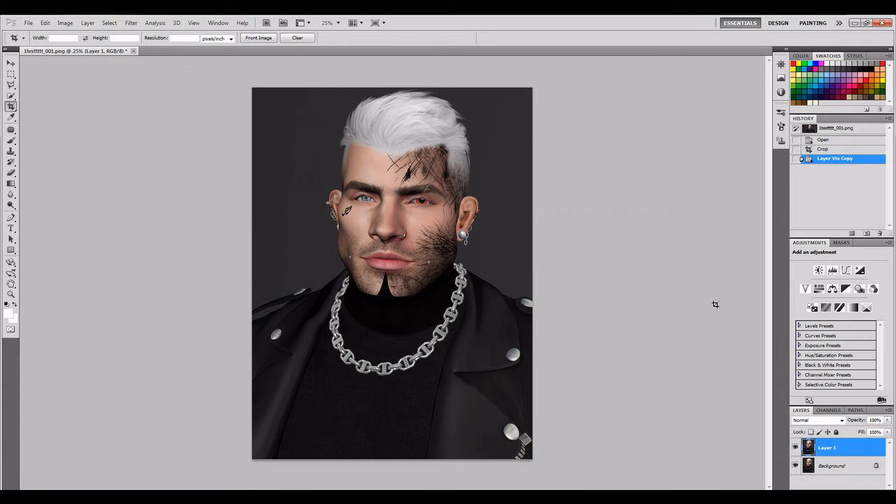
click(12, 131)
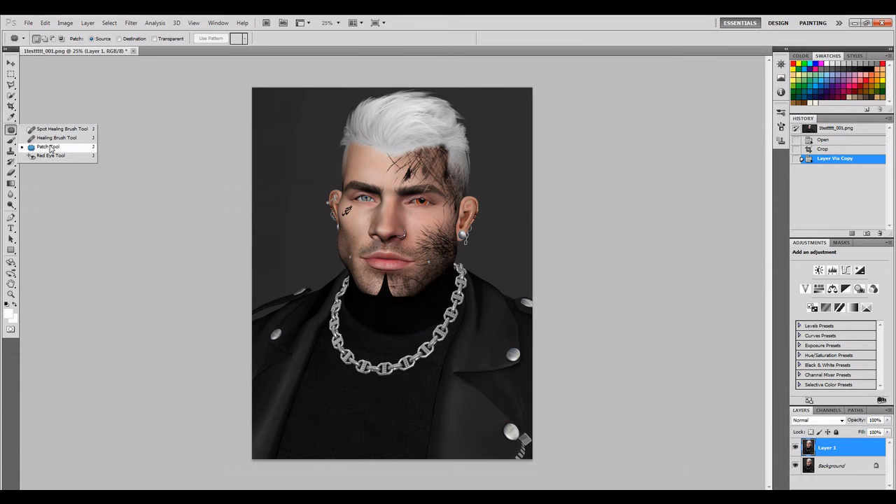
click(12, 194)
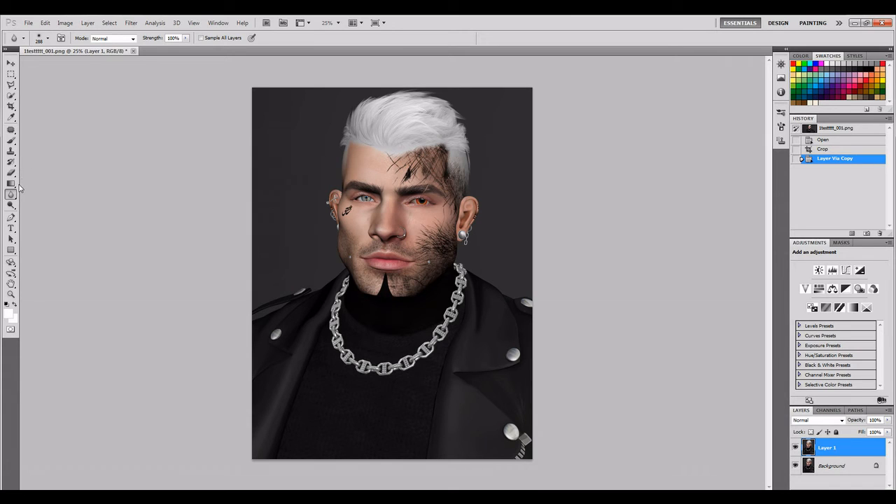
click(11, 130)
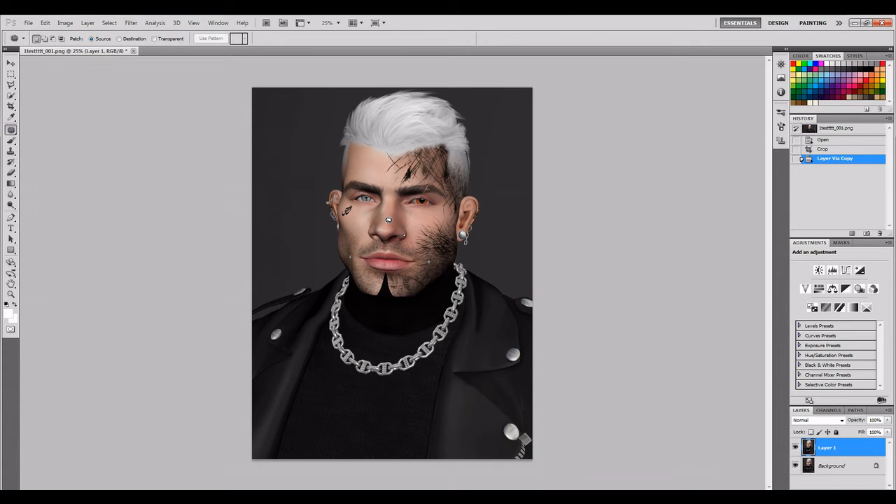
Step: Outline the front edge of the ear beside the orange eye and patch it with adjacent areas
scroll(388, 220, up, 4)
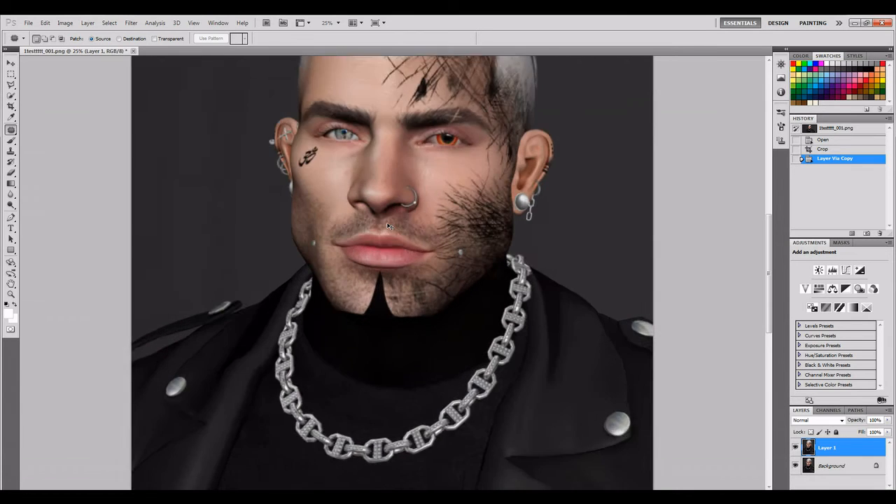
key(ctrl+plus)
scroll(370, 215, up, 5)
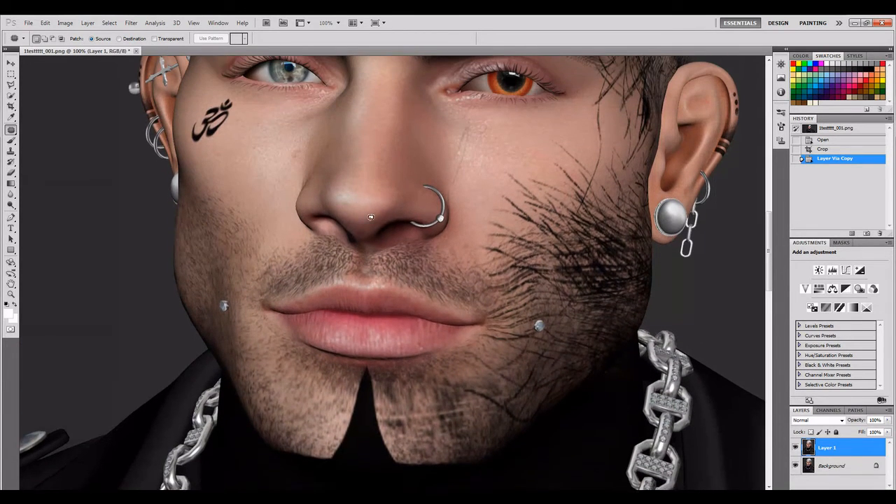
scroll(370, 217, up, 3)
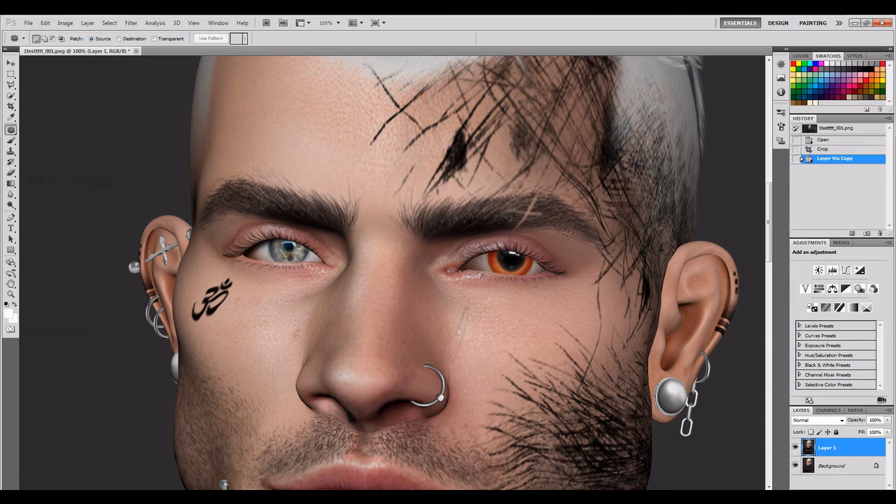
scroll(392, 273, right, 5)
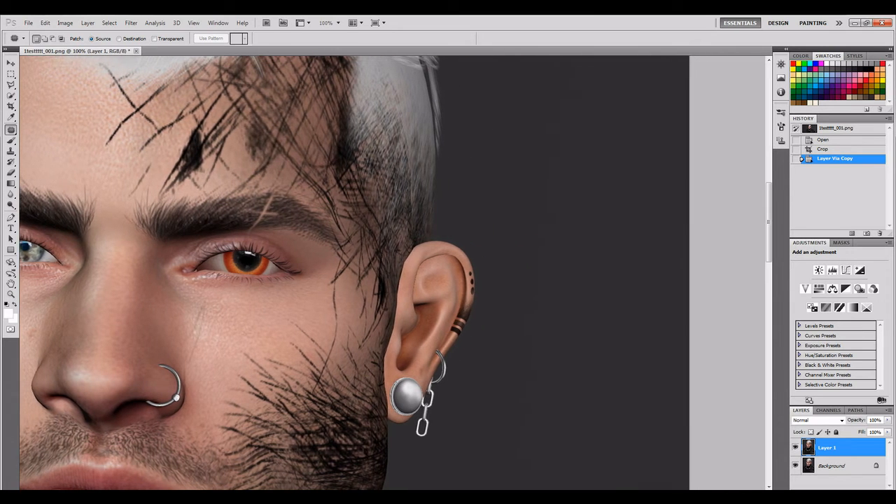
scroll(420, 394, right, 1)
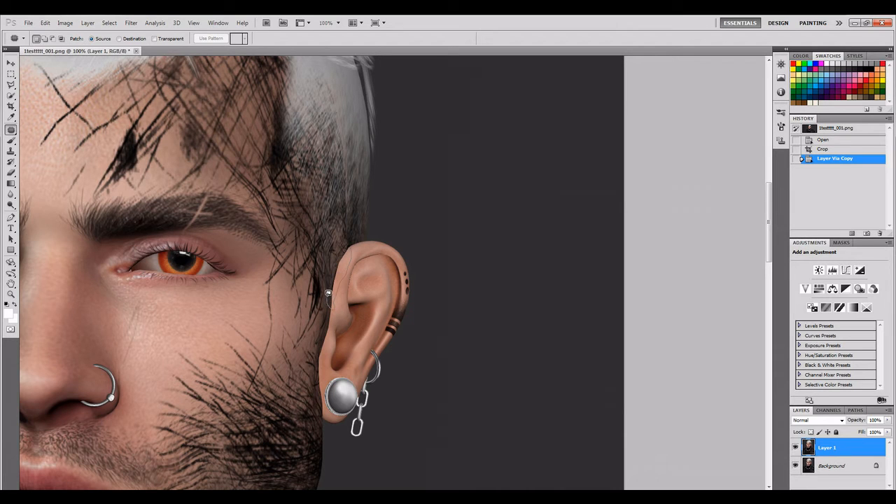
drag(330, 273, 349, 245)
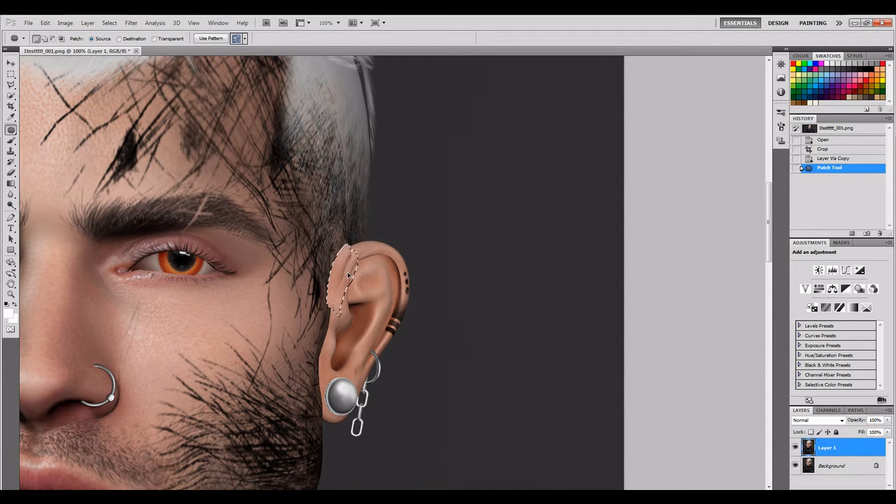
drag(344, 274, 344, 276)
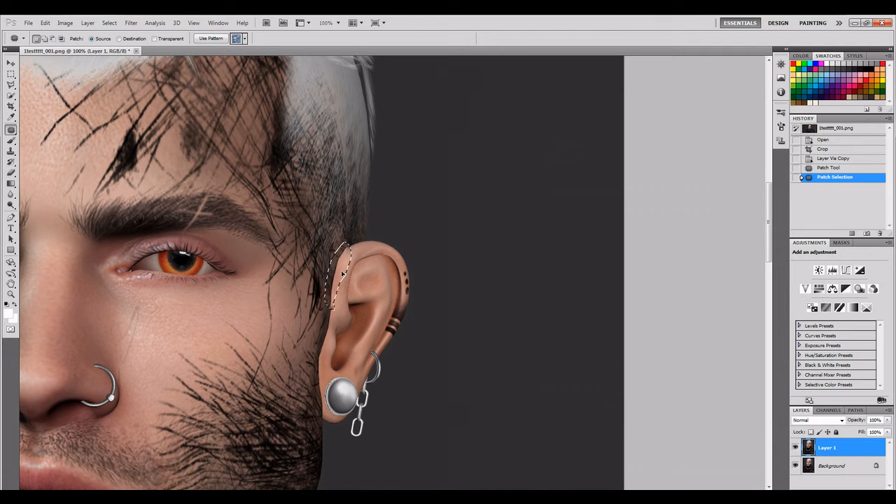
drag(341, 273, 372, 302)
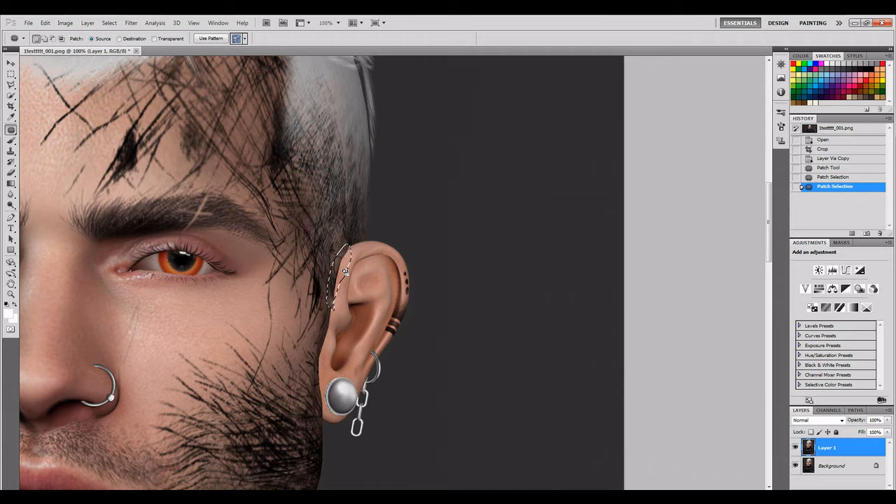
drag(341, 273, 343, 273)
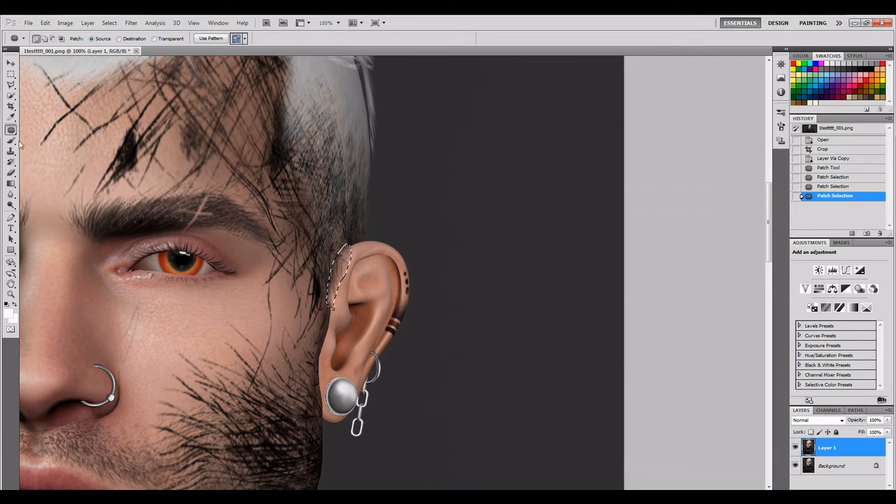
click(11, 73)
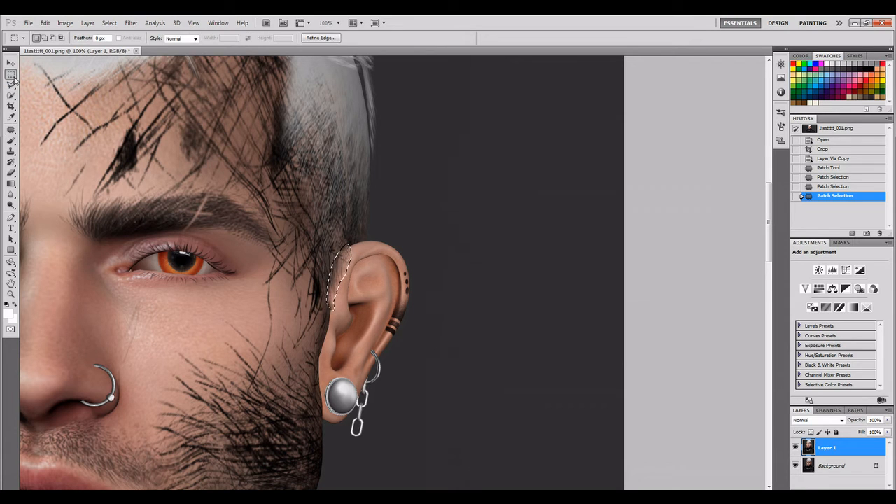
right_click(344, 273)
click(364, 276)
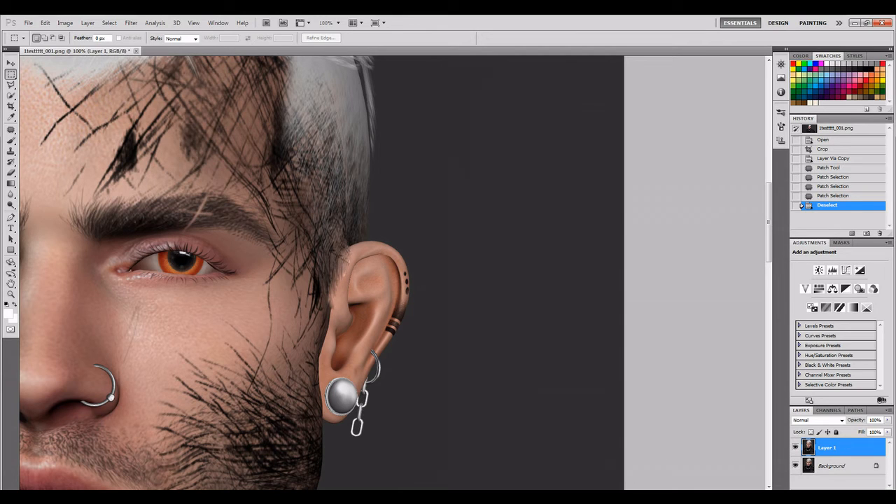
key(ctrl+z)
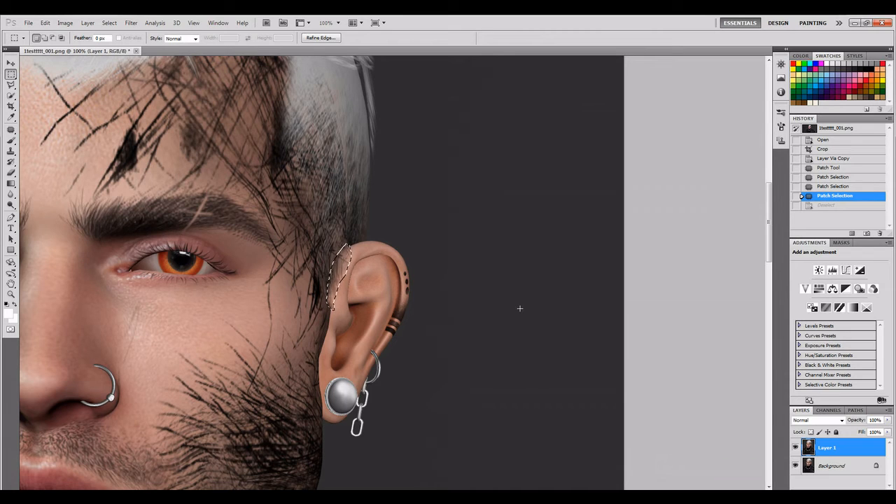
key(ctrl+alt+z)
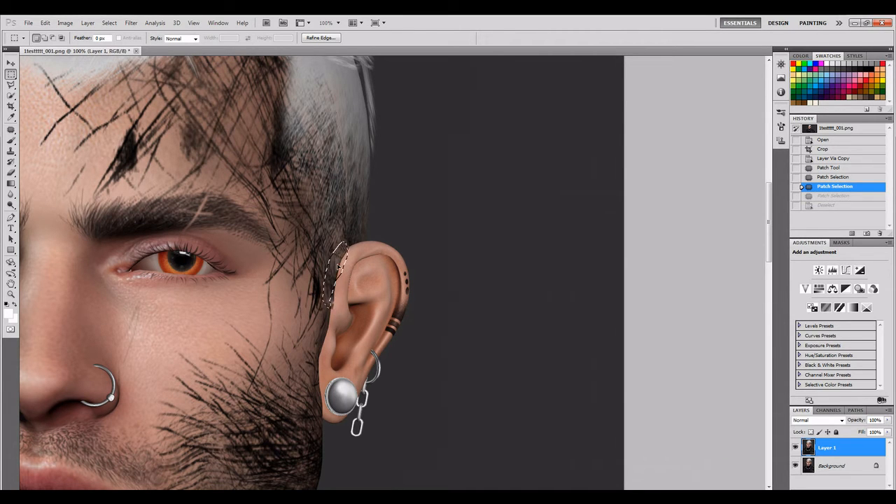
Step: Shift the selection outline slightly toward the ear with the Rectangular Marquee tool, leaving the image pixels in place
drag(344, 268, 346, 270)
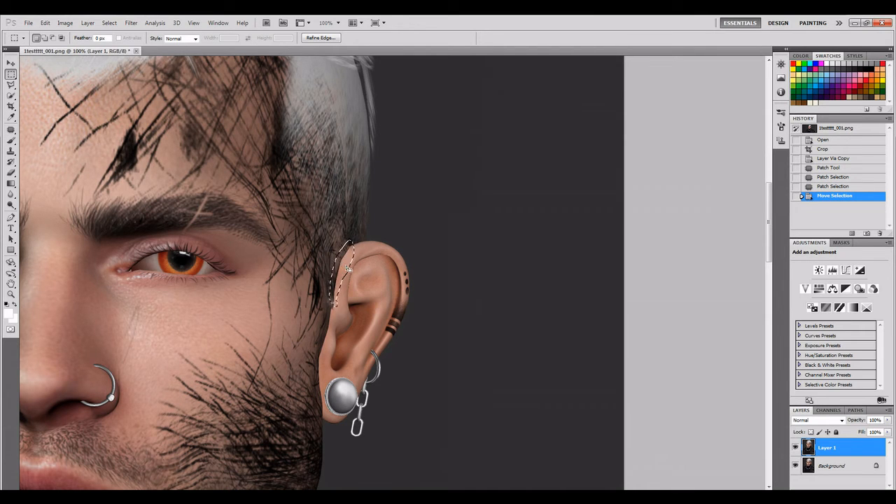
right_click(345, 265)
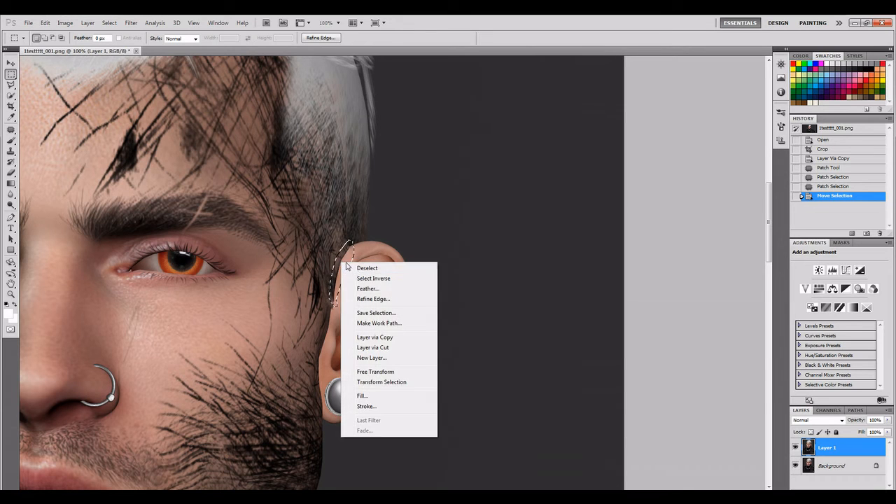
click(610, 275)
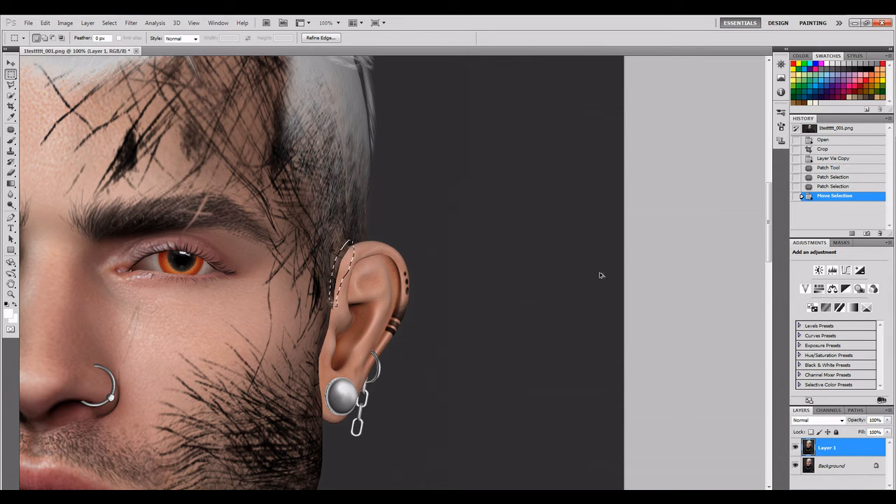
Step: Undo the outline move and both ear patches, back to the original Patch tool outline
key(ctrl+alt+z)
key(ctrl+alt+z)
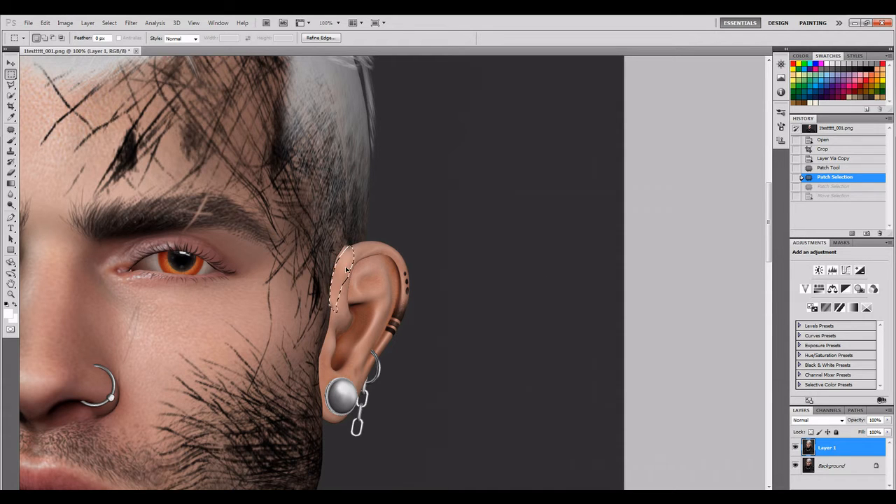
drag(346, 268, 346, 267)
key(ctrl+z)
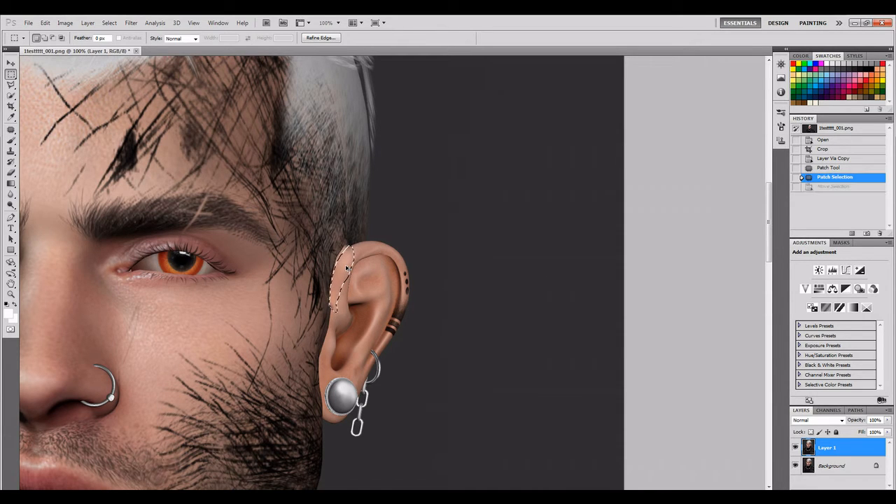
key(ctrl+alt+z)
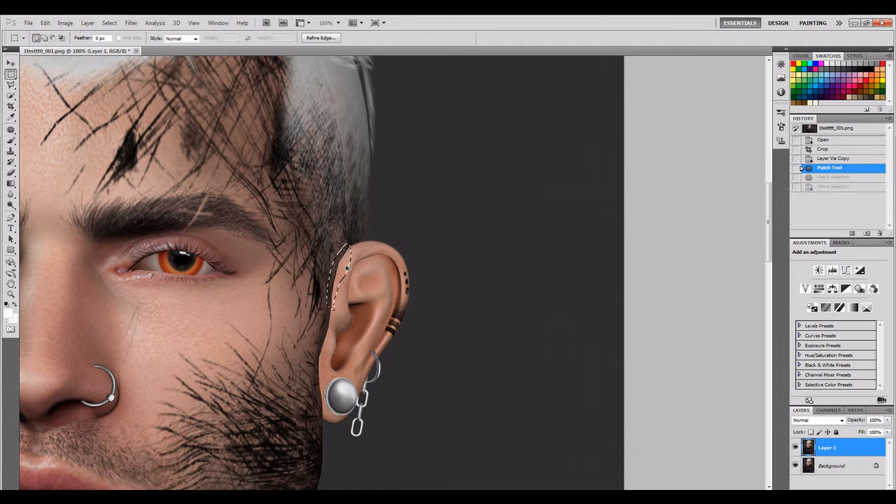
Step: Patch the upper front edge of the ear beside the orange eye again with adjacent areas, compare before and after, and deselect
click(11, 131)
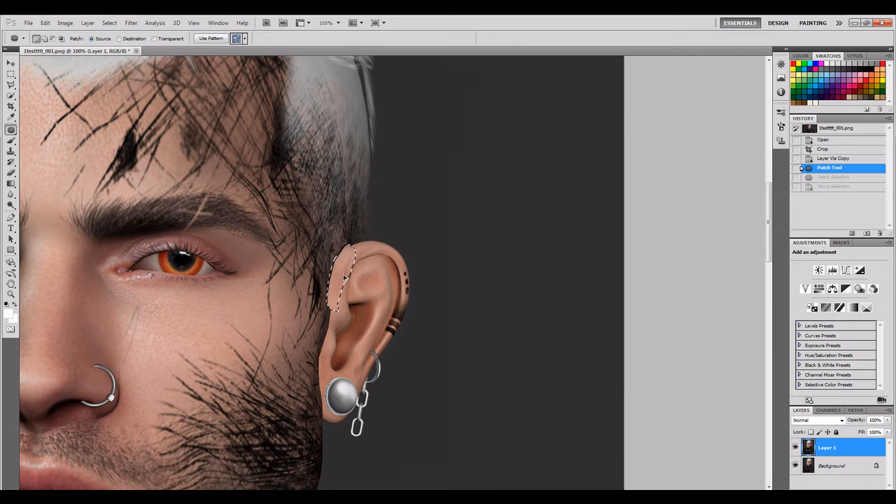
drag(345, 278, 350, 285)
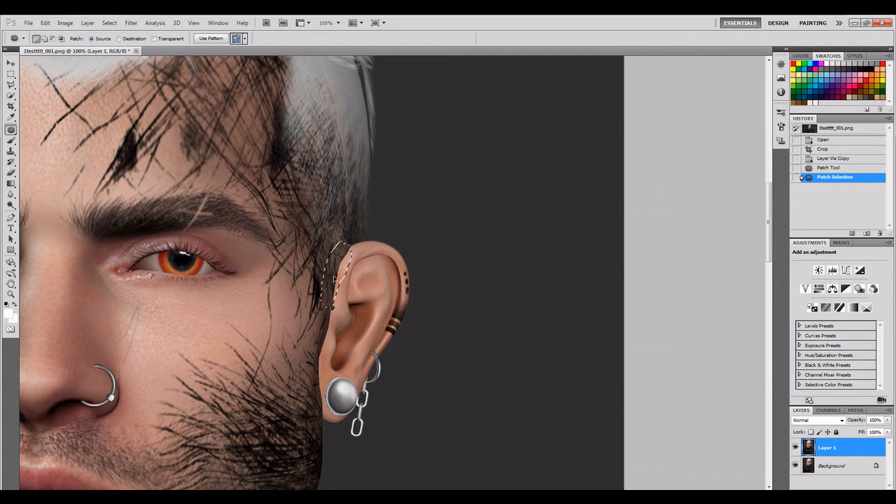
drag(332, 284, 332, 282)
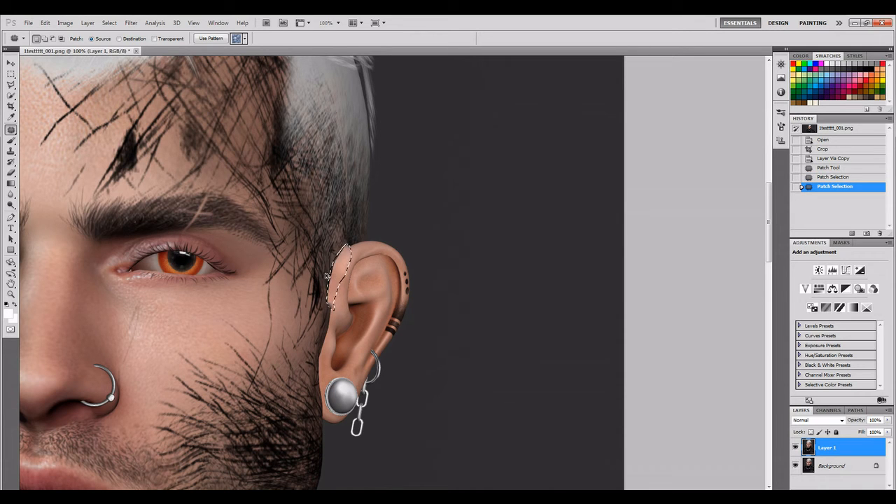
key(ctrl+z)
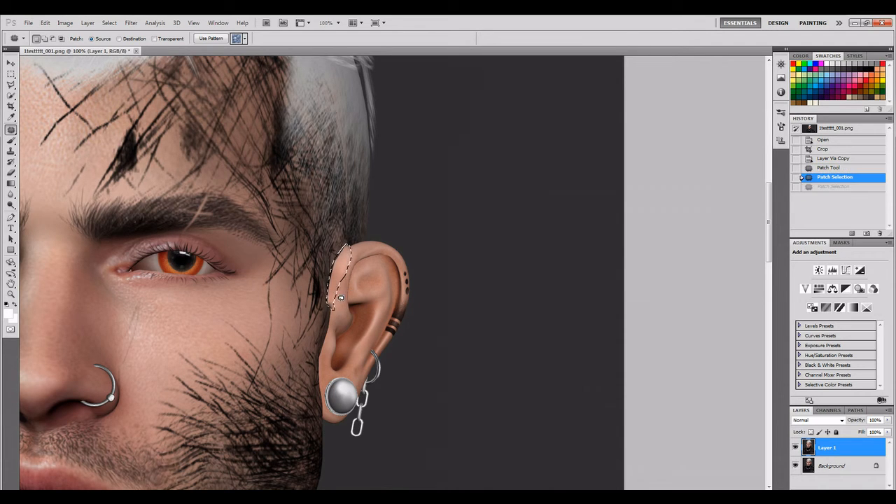
key(ctrl+z)
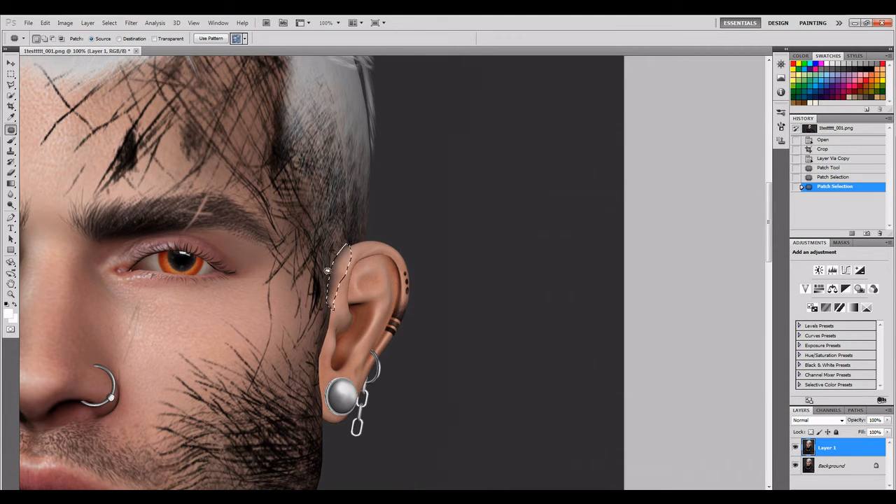
click(10, 73)
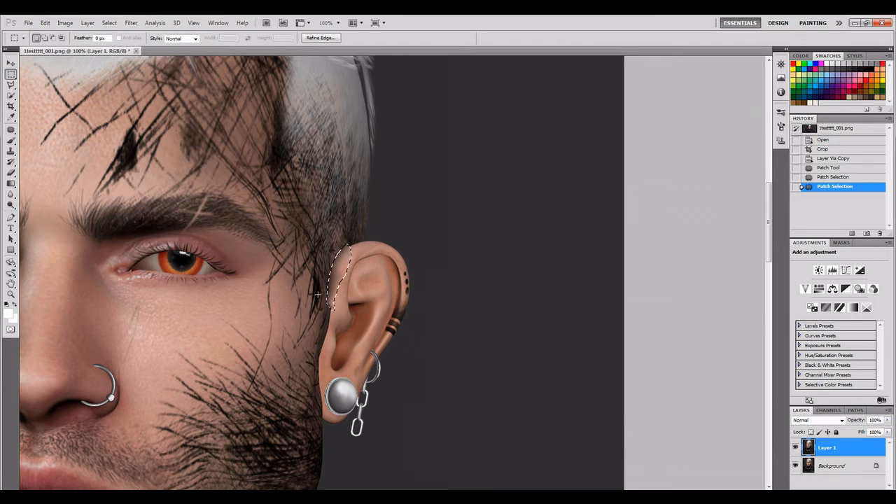
right_click(342, 264)
click(358, 266)
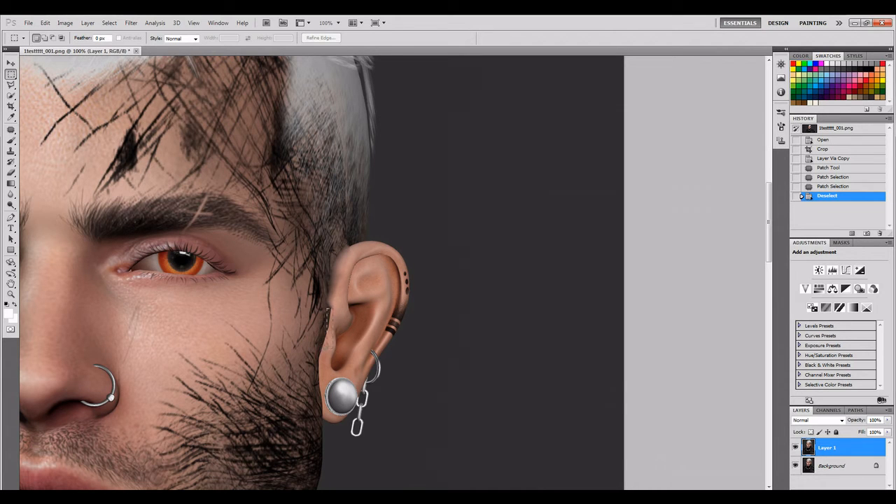
drag(332, 333, 337, 346)
right_click(330, 313)
click(357, 323)
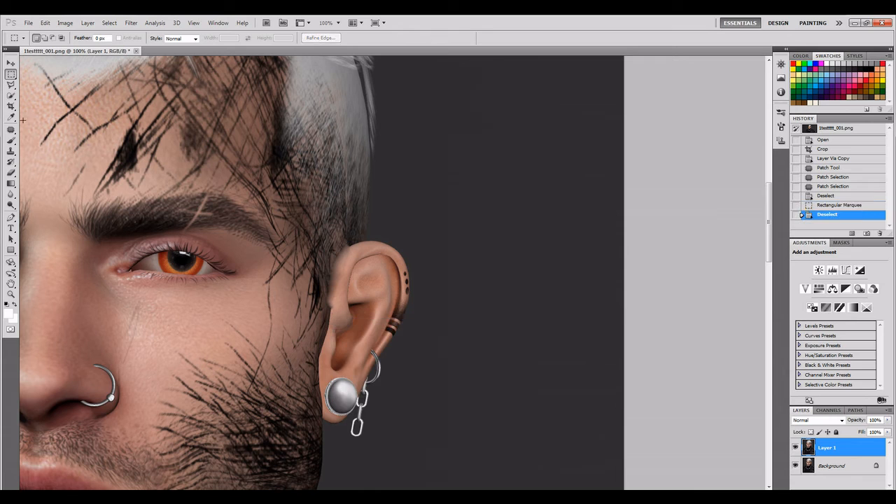
Step: Outline the lower front edge of the ear above the round plug, patch it with adjacent areas, and deselect
click(11, 129)
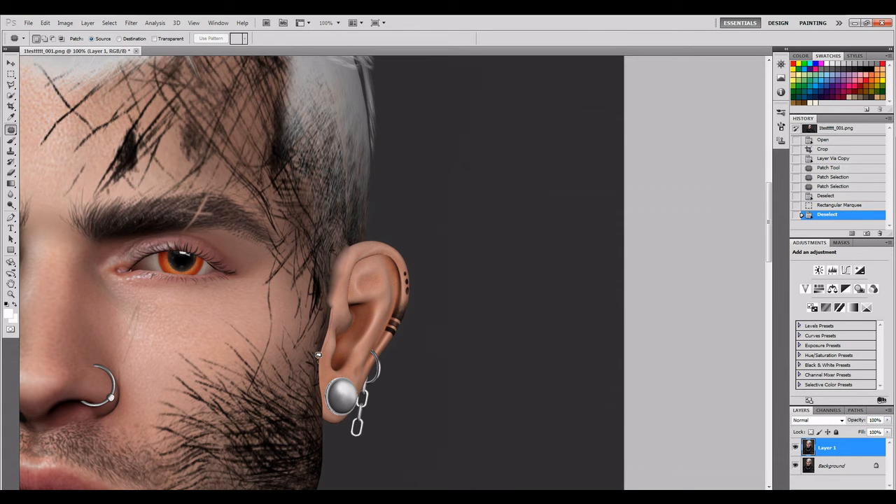
mouse_move(330, 306)
mouse_down()
mouse_move(327, 336)
mouse_move(345, 364)
mouse_up()
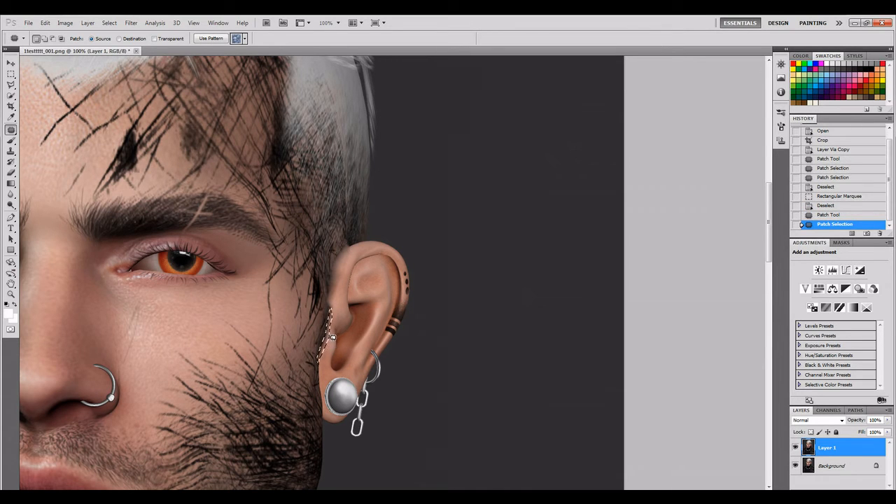
right_click(326, 336)
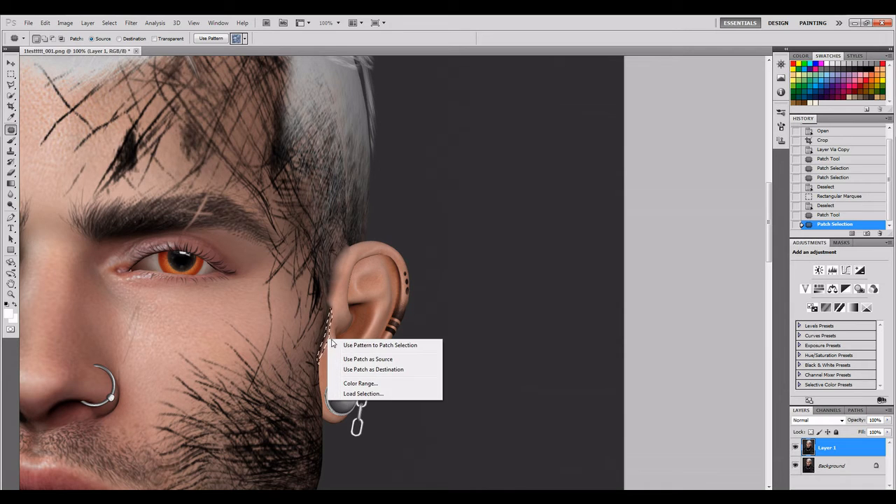
click(10, 76)
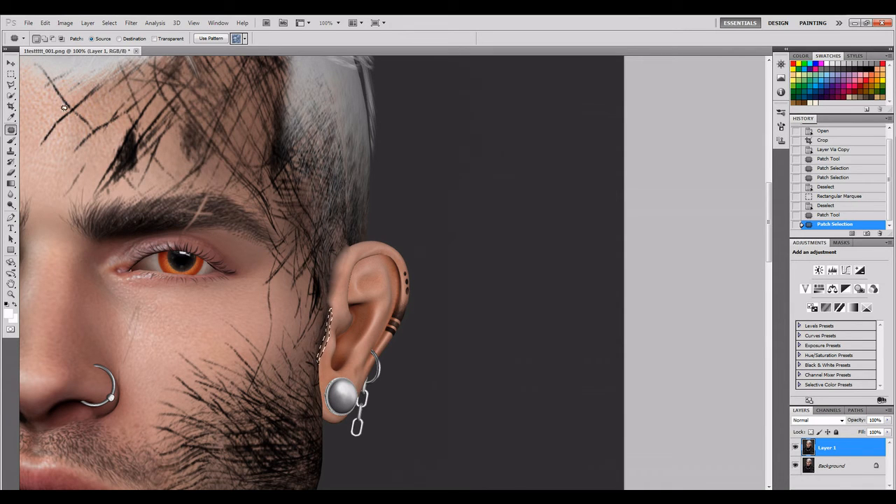
click(10, 74)
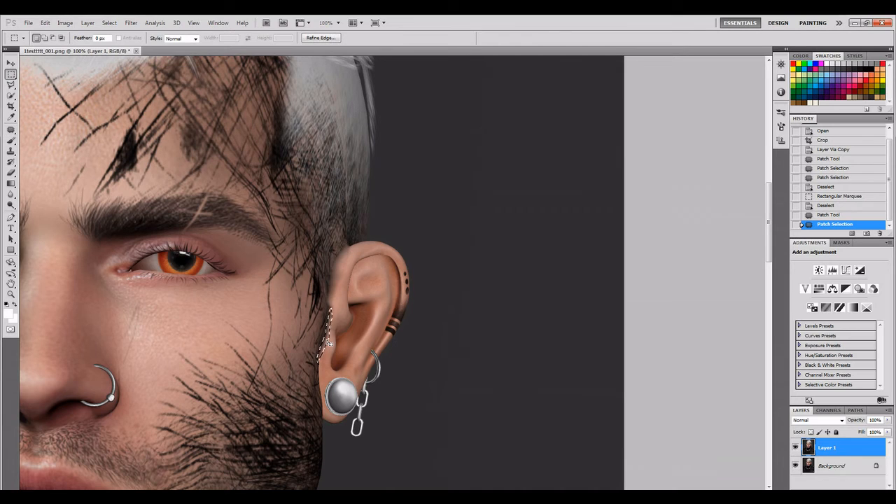
right_click(326, 339)
click(362, 171)
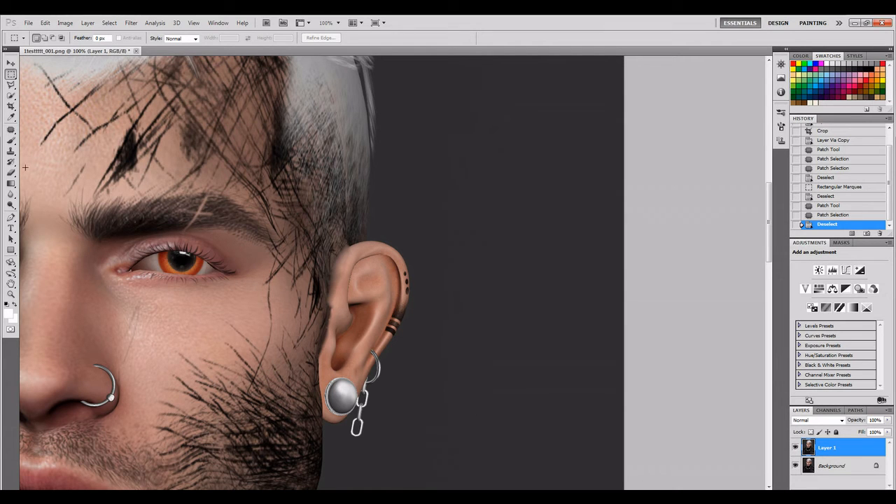
Step: Soften the front edge and outer rim of the ear with the Blur tool at a 106 px brush size
click(11, 195)
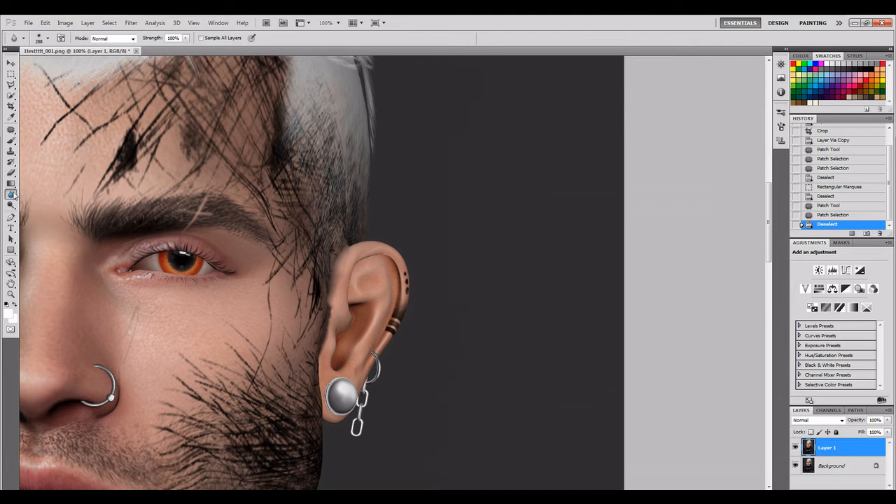
click(48, 38)
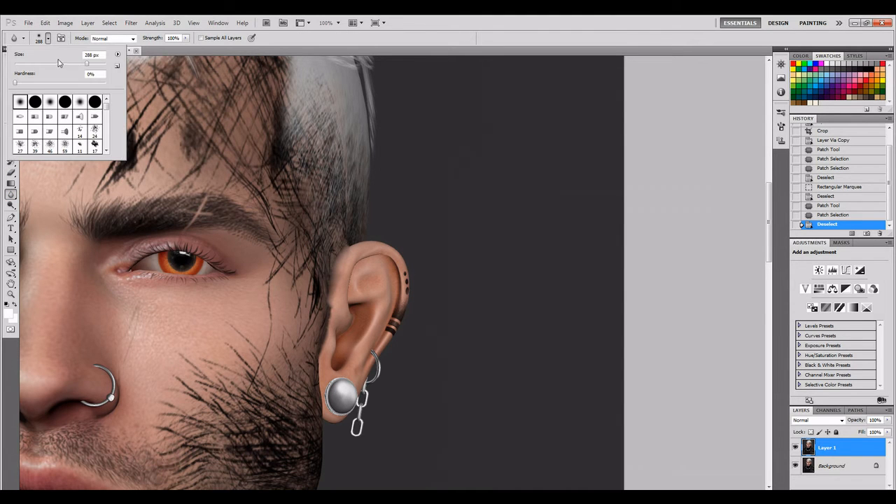
click(61, 63)
mouse_move(354, 261)
mouse_down()
mouse_move(324, 325)
mouse_move(338, 310)
mouse_move(337, 325)
mouse_move(333, 306)
mouse_move(321, 345)
mouse_move(331, 290)
mouse_up()
mouse_move(390, 245)
mouse_down()
mouse_move(353, 248)
mouse_move(343, 291)
mouse_up()
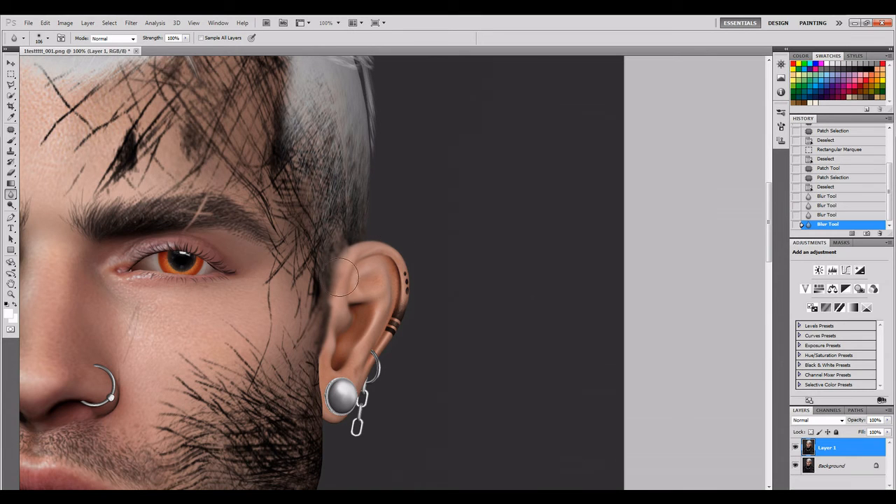
mouse_move(360, 231)
mouse_down()
mouse_move(351, 233)
mouse_move(357, 226)
mouse_up()
mouse_move(397, 273)
mouse_down()
mouse_move(398, 313)
mouse_move(392, 289)
mouse_up()
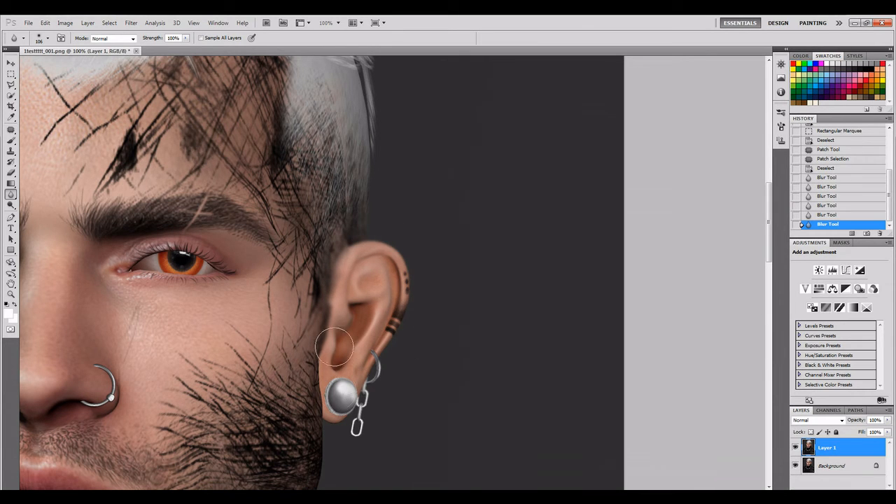
Step: Blur the earlobe and its hanging jewellery, and go over the outer rim and front edge of the ear again
mouse_move(358, 412)
mouse_down()
mouse_move(367, 400)
mouse_move(376, 420)
mouse_up()
scroll(380, 402, down, 9)
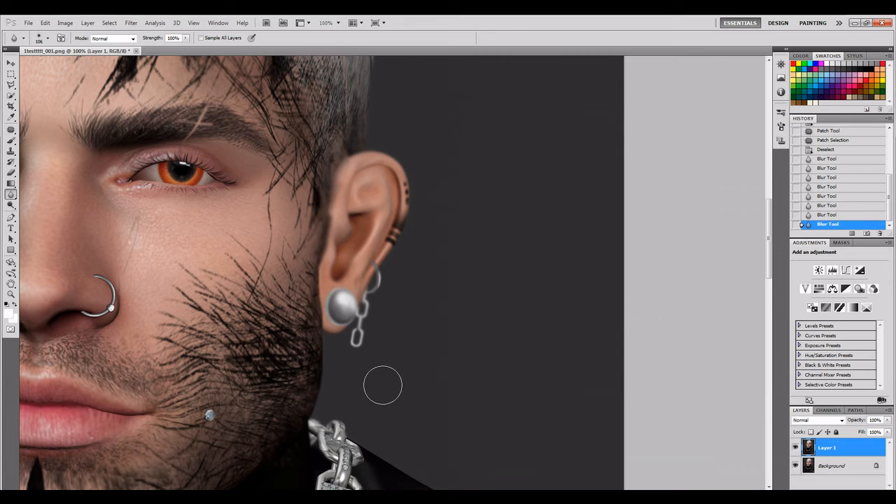
scroll(334, 386, up, 5)
mouse_move(337, 263)
mouse_down()
mouse_move(365, 180)
mouse_move(400, 213)
mouse_up()
scroll(463, 216, up, 4)
mouse_move(344, 286)
mouse_down()
mouse_move(351, 314)
mouse_move(332, 316)
mouse_move(334, 304)
mouse_move(325, 357)
mouse_up()
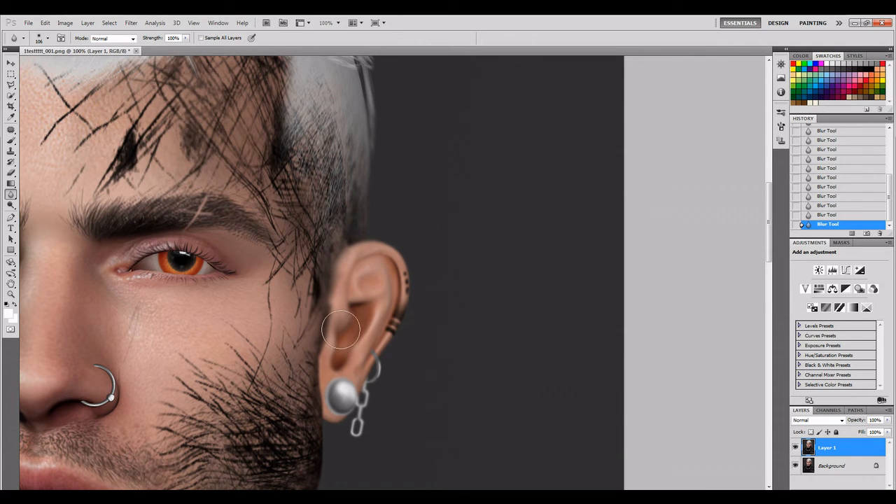
Step: Examine the blurred ear up close and against the whole portrait at several magnifications
key(ctrl+minus)
key(ctrl+minus)
key(ctrl+minus)
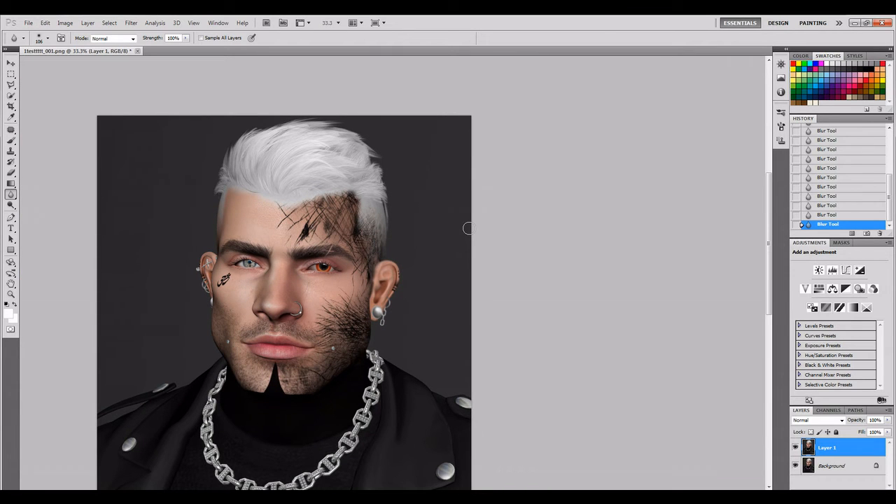
key(ctrl+plus)
key(ctrl+plus)
key(ctrl+plus)
key(ctrl+plus)
key(ctrl+plus)
key(ctrl+plus)
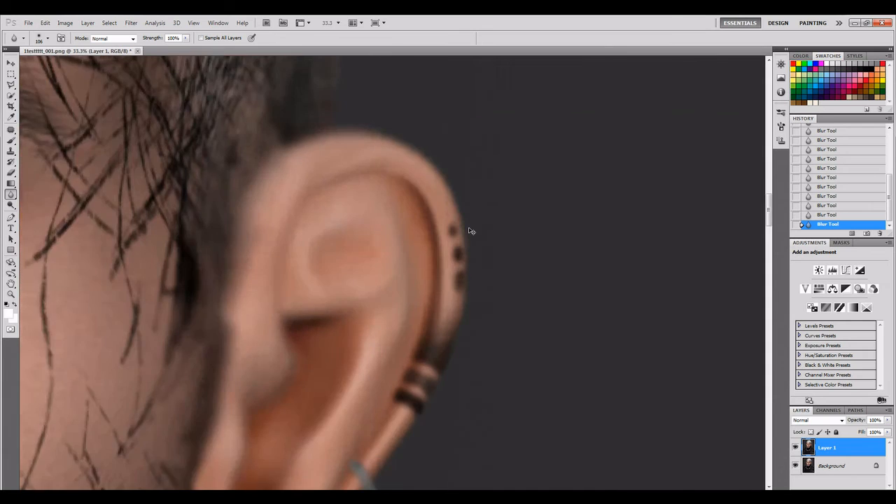
key(ctrl+minus)
key(ctrl+minus)
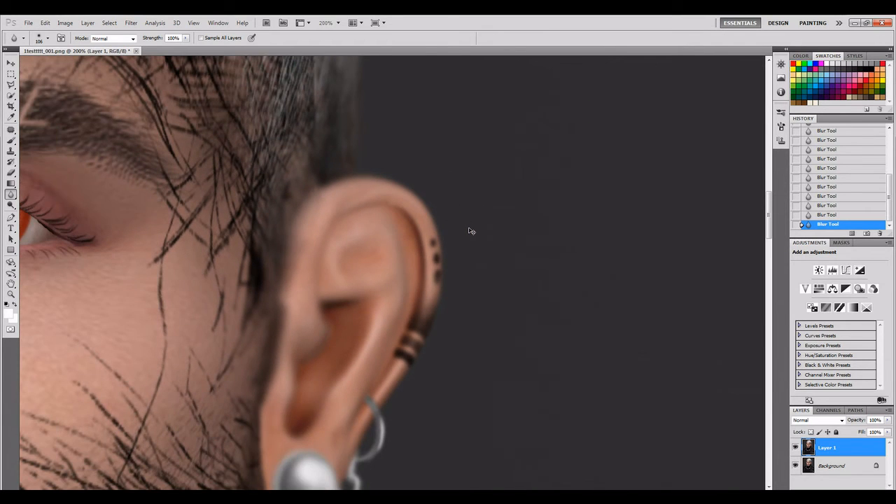
key(ctrl+minus)
key(ctrl+plus)
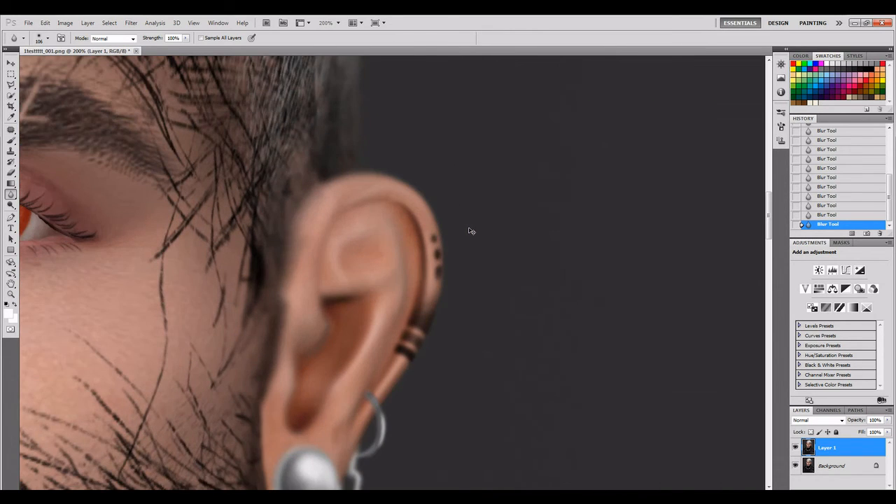
key(ctrl+plus)
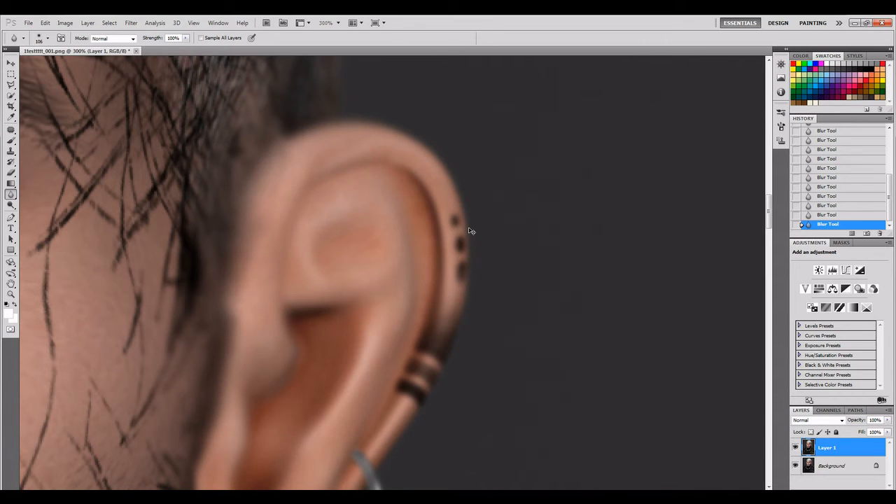
key(ctrl+minus)
key(ctrl+minus)
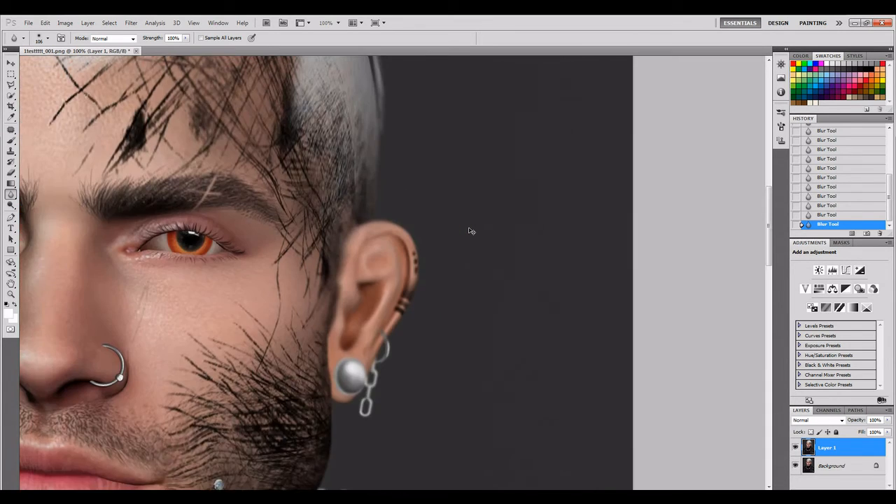
key(ctrl+minus)
key(ctrl+minus)
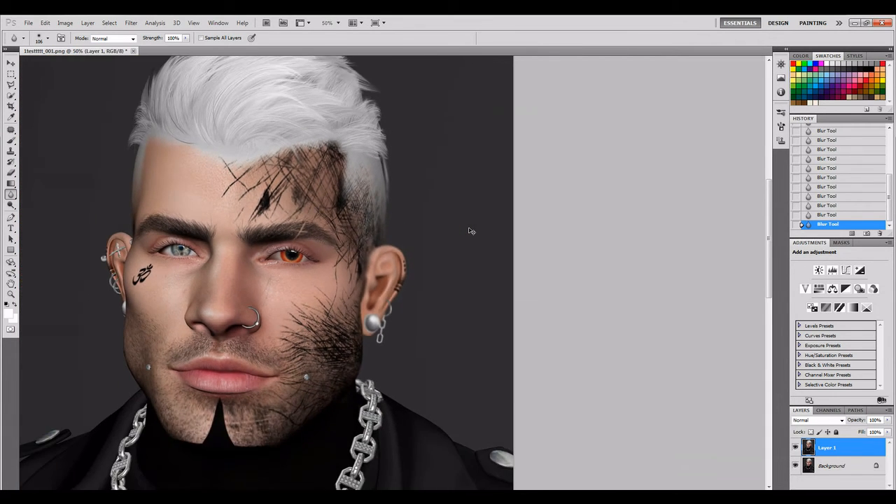
key(ctrl+plus)
key(ctrl+plus)
key(ctrl+plus)
key(ctrl+plus)
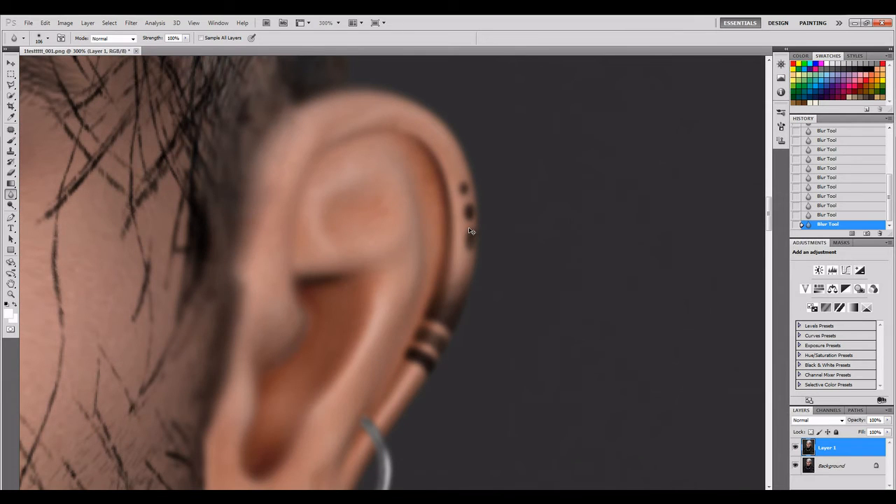
key(ctrl+minus)
key(ctrl+minus)
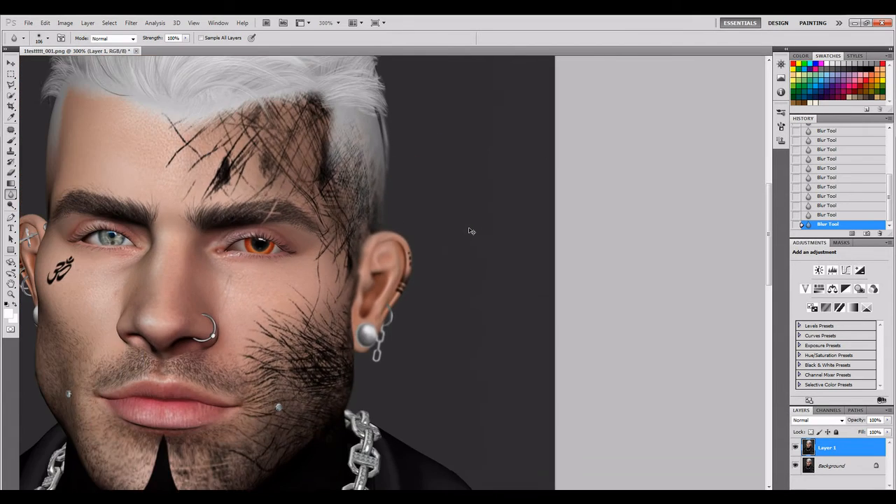
key(ctrl+minus)
key(ctrl+minus)
key(ctrl+minus)
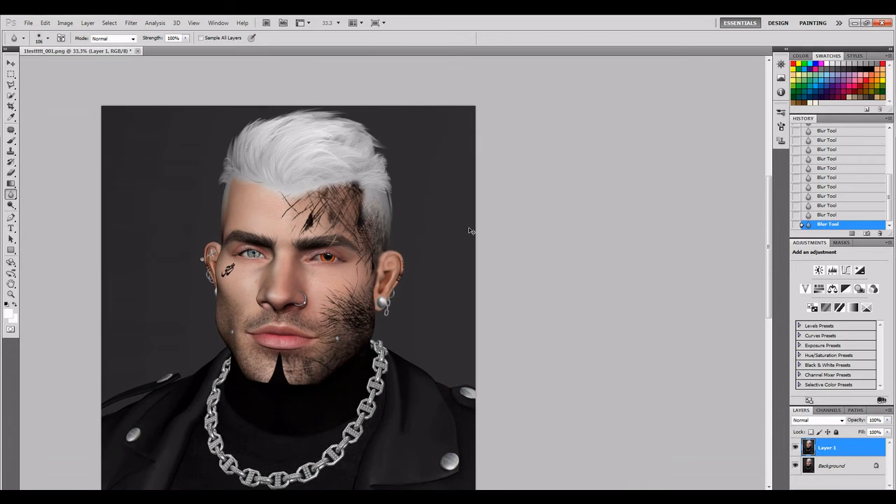
key(ctrl+minus)
key(ctrl+plus)
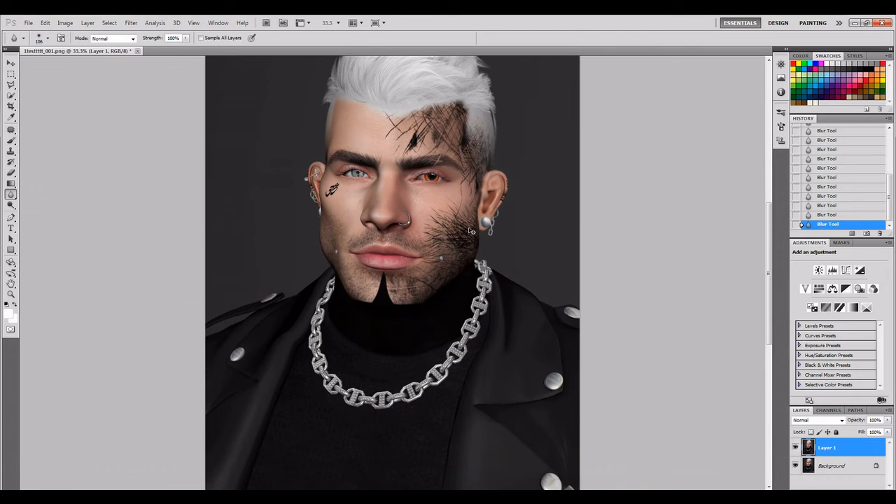
key(ctrl+plus)
scroll(469, 227, up, 3)
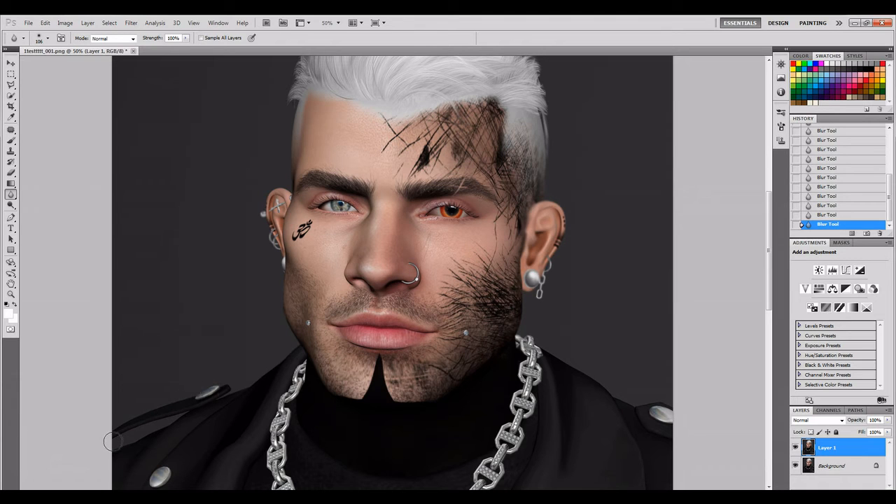
Step: Examine the retouched portrait from the hair down to the necklace and jacket, at 50% and 33.3% magnification
scroll(252, 293, up, 3)
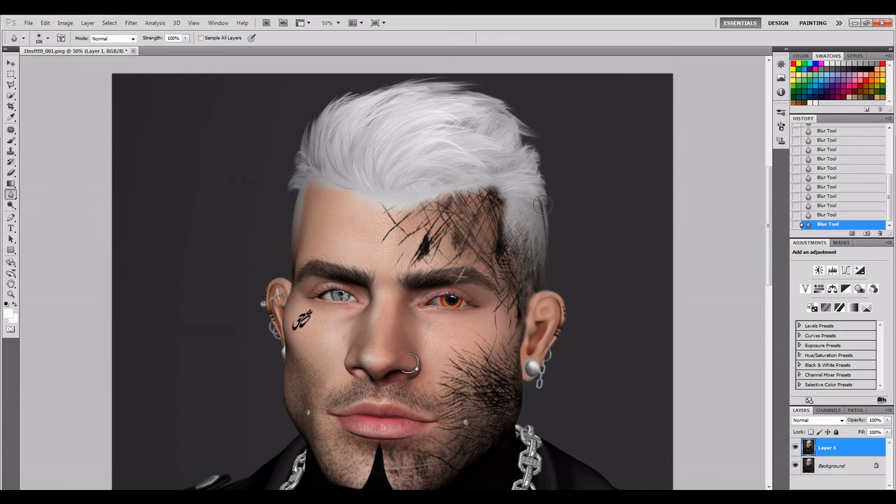
scroll(556, 208, down, 1)
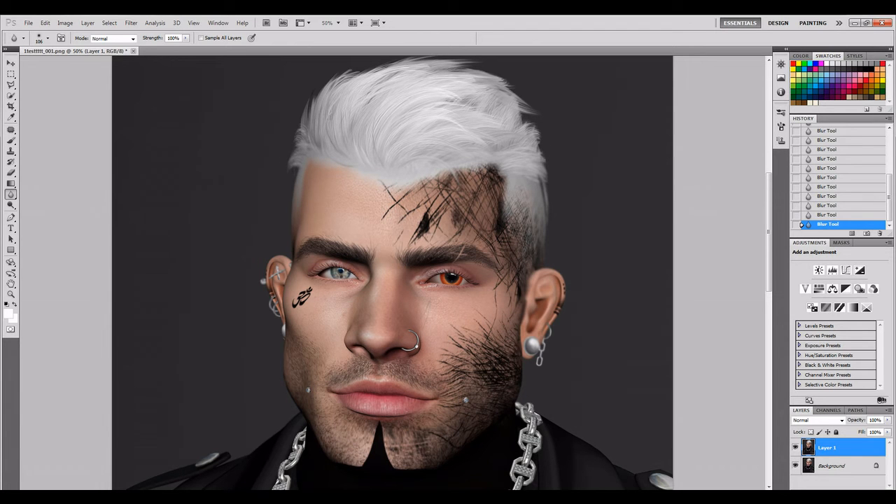
scroll(559, 243, down, 1)
scroll(559, 243, down, 1)
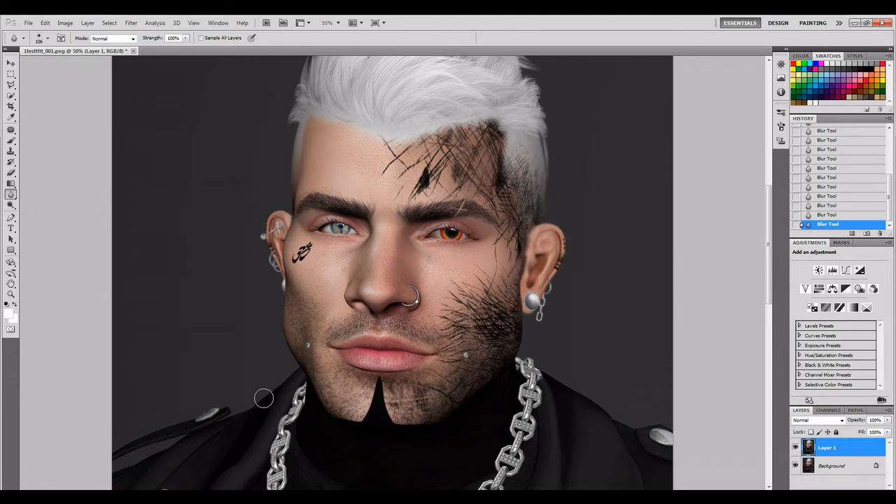
scroll(270, 389, down, 3)
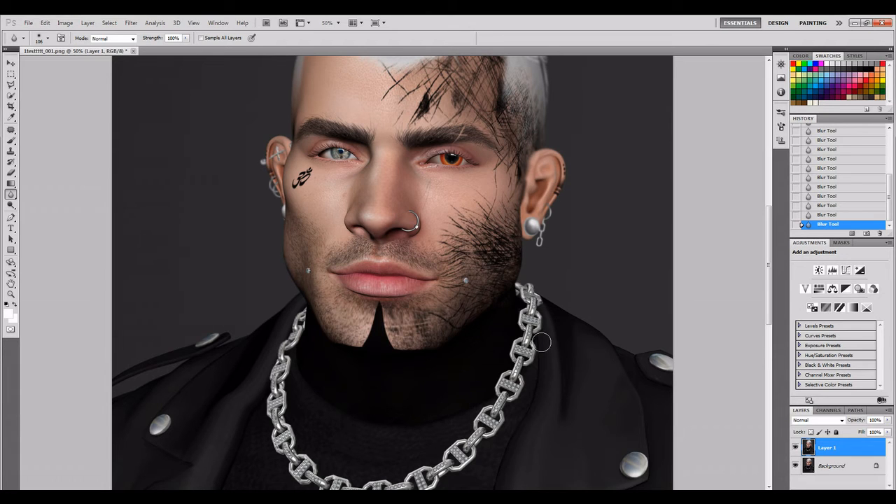
scroll(584, 432, down, 2)
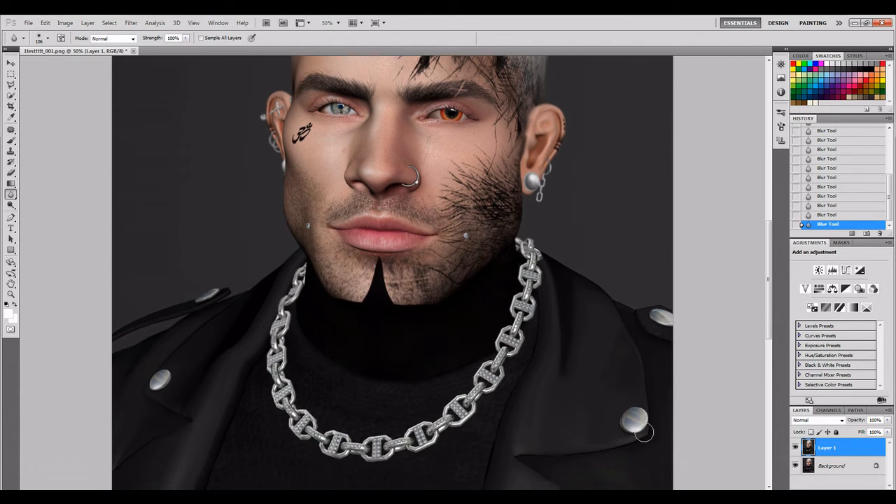
scroll(552, 429, down, 2)
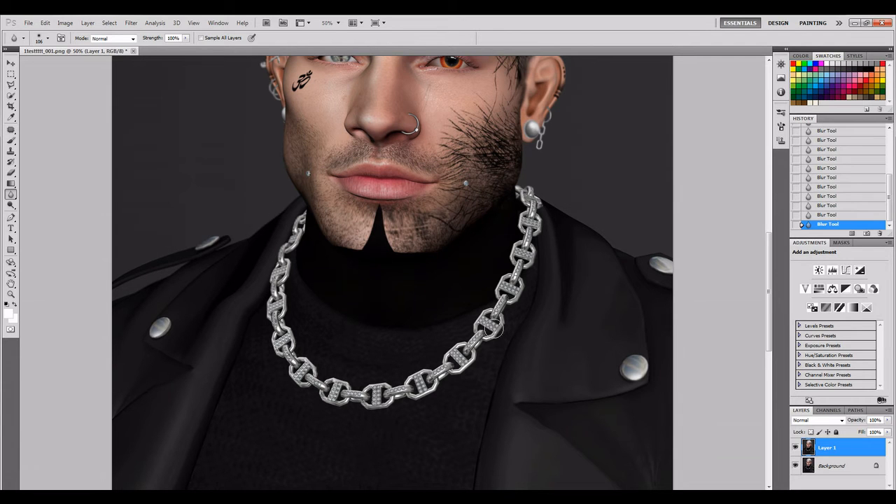
scroll(611, 329, up, 3)
scroll(611, 328, up, 10)
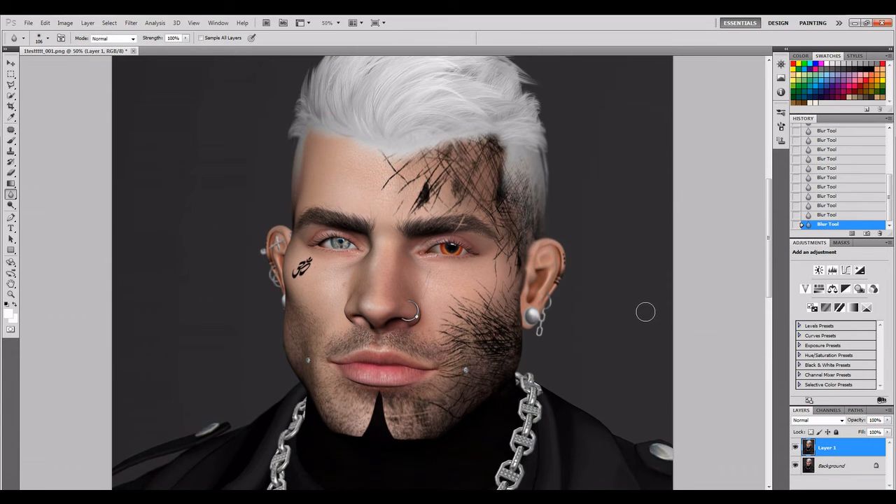
scroll(647, 309, down, 1)
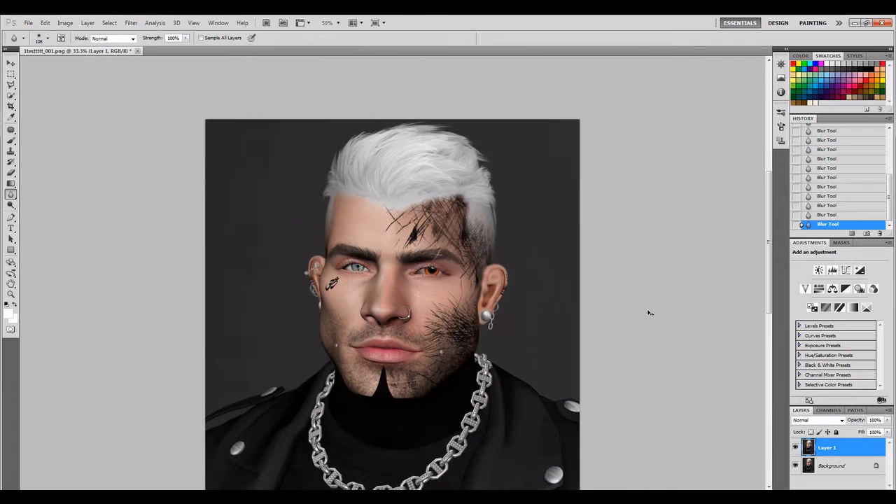
scroll(649, 313, up, 1)
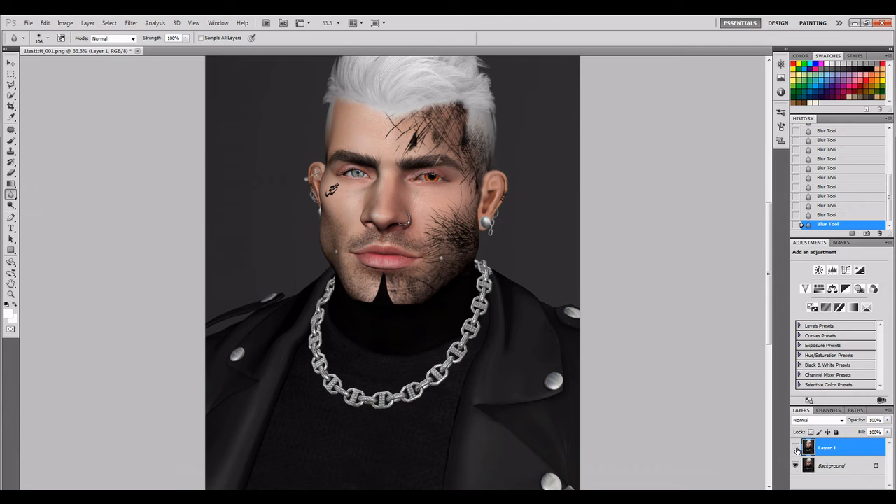
Step: Compare the portrait before and after retouching by repeatedly hiding and showing Layer 1, leaving it visible
click(797, 449)
click(795, 449)
click(796, 449)
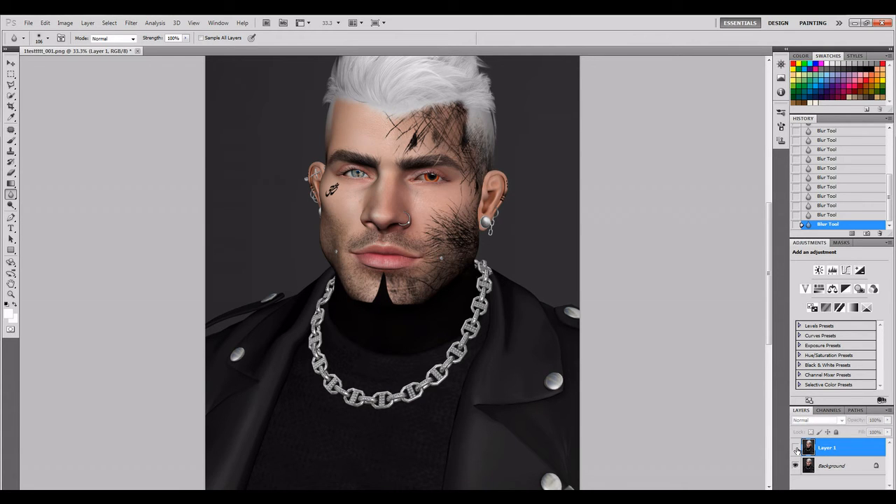
click(796, 449)
click(796, 449)
click(796, 449)
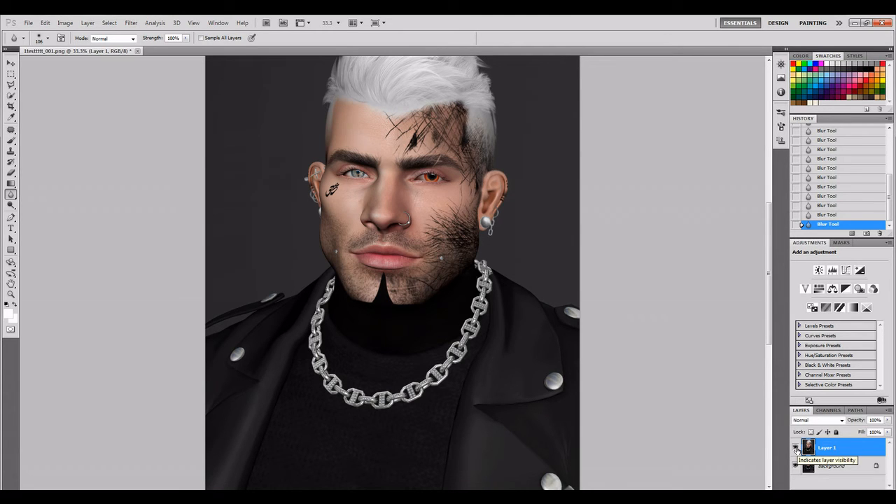
click(795, 449)
click(796, 450)
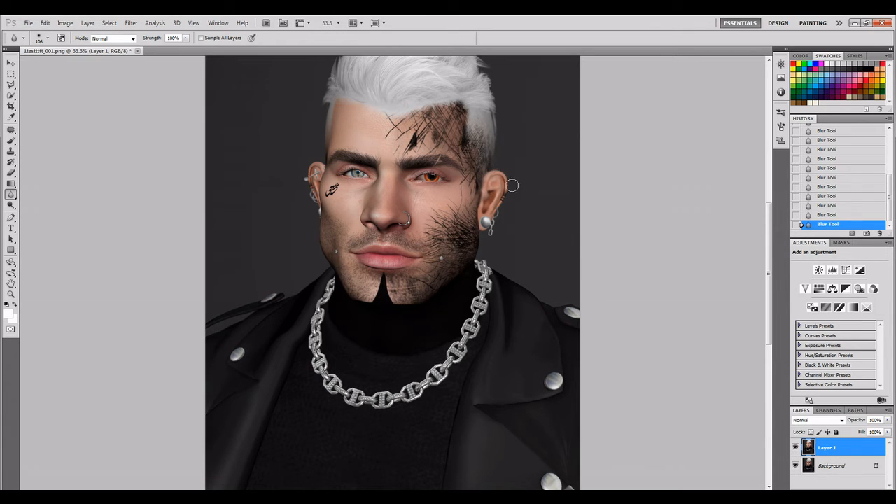
click(794, 448)
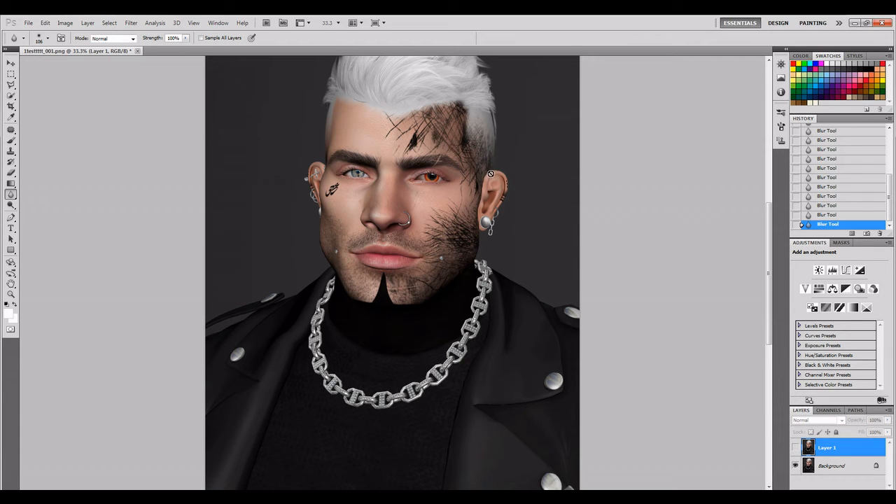
click(795, 448)
Step: Review the complete composition at 33.3% magnification, from the top of the hair to the lower edge of the jacket
scroll(639, 320, up, 3)
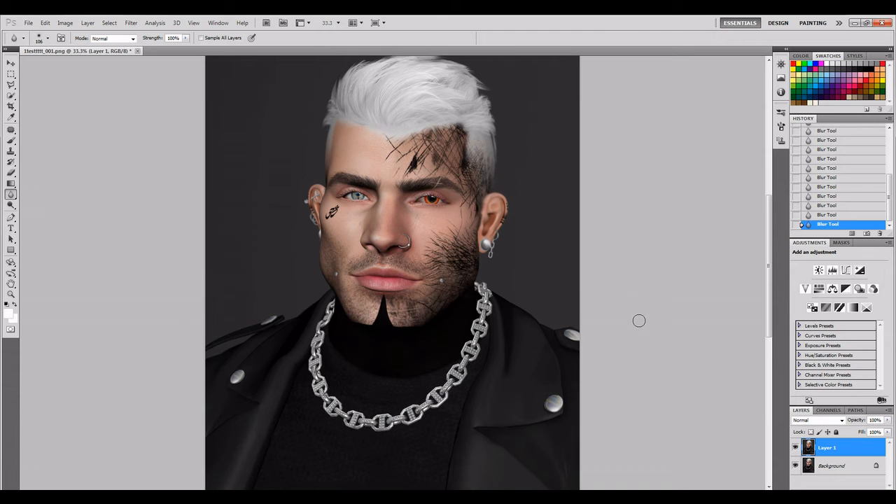
scroll(638, 321, down, 1)
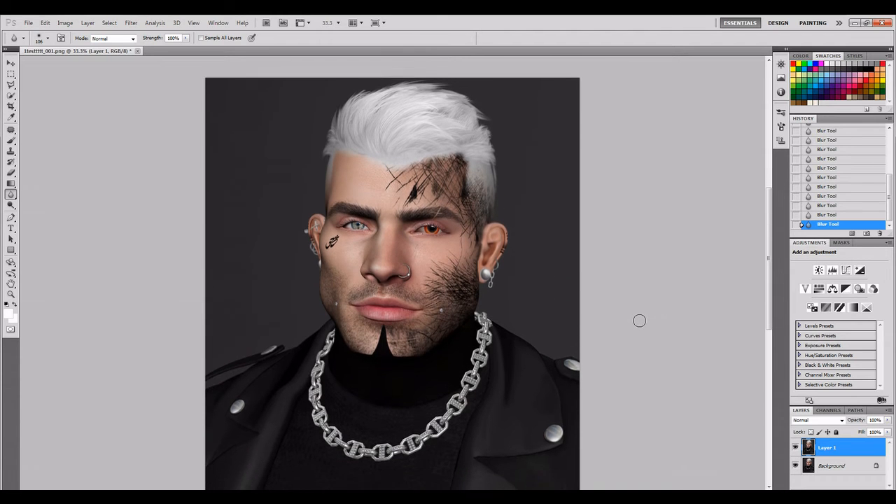
scroll(638, 321, down, 1)
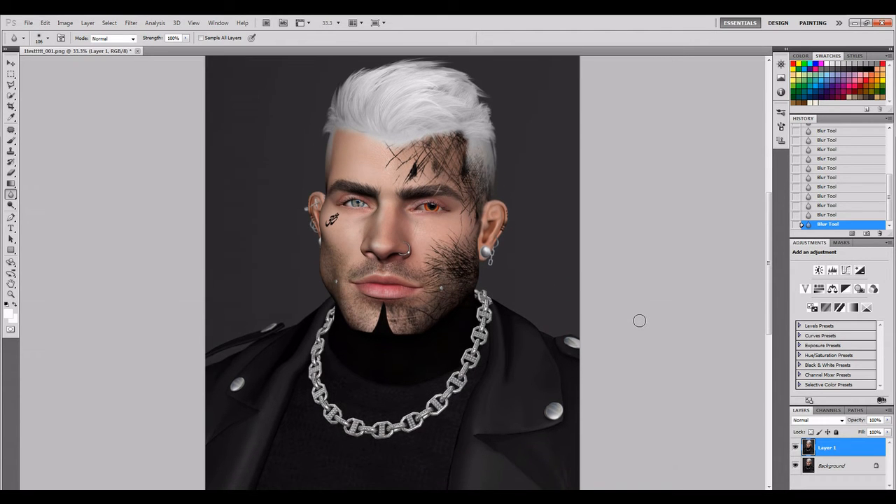
scroll(639, 320, down, 1)
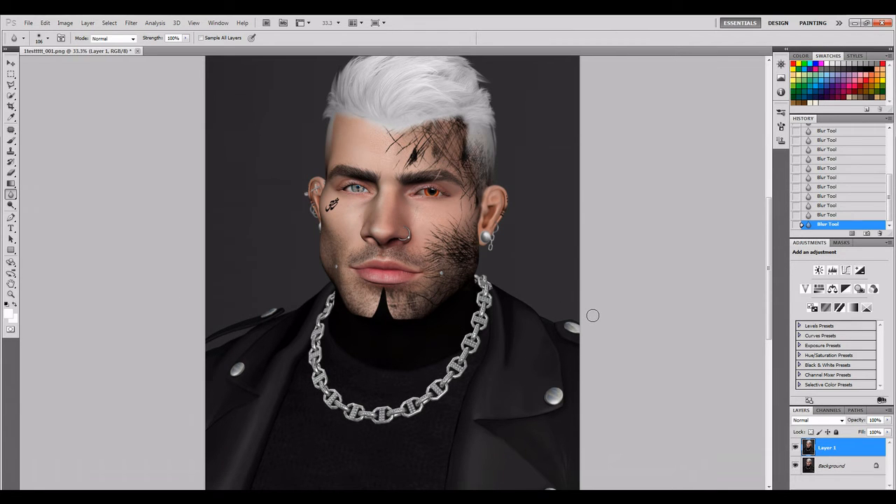
scroll(593, 316, down, 5)
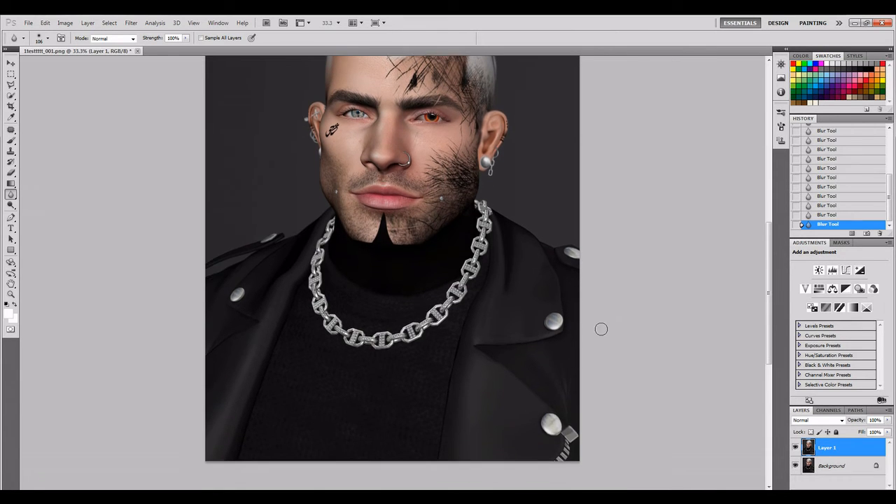
scroll(657, 350, up, 5)
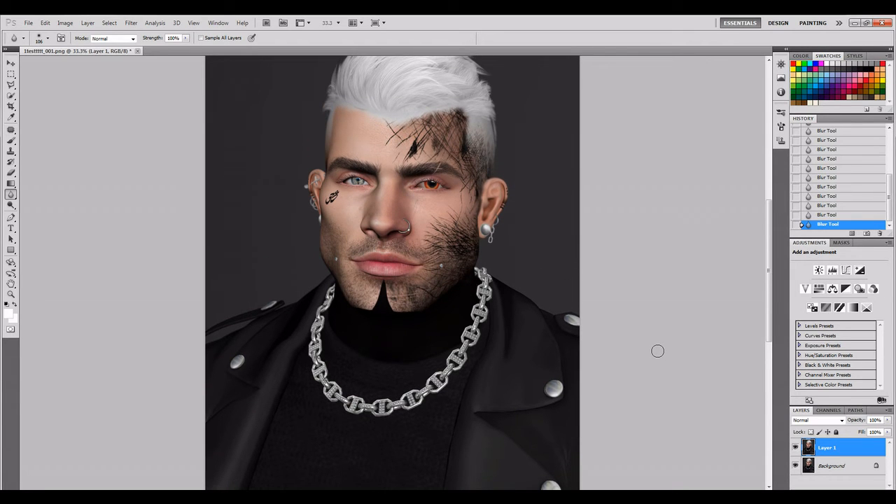
scroll(656, 351, up, 2)
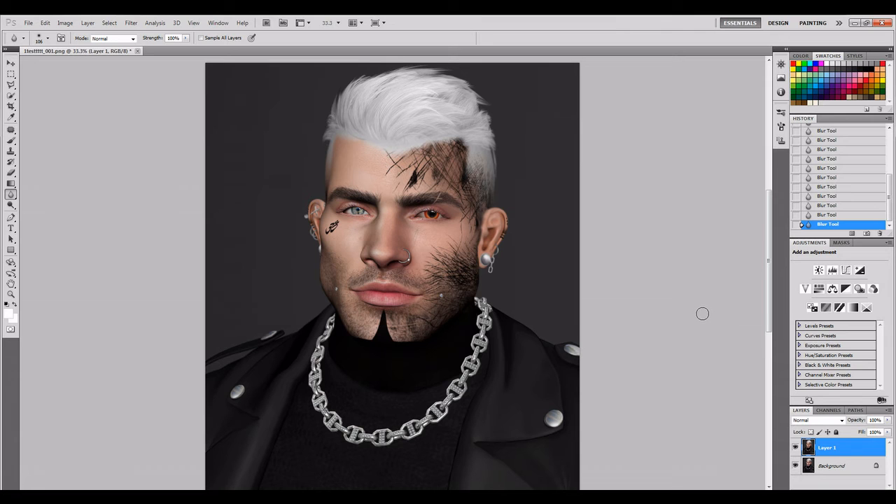
scroll(702, 314, down, 5)
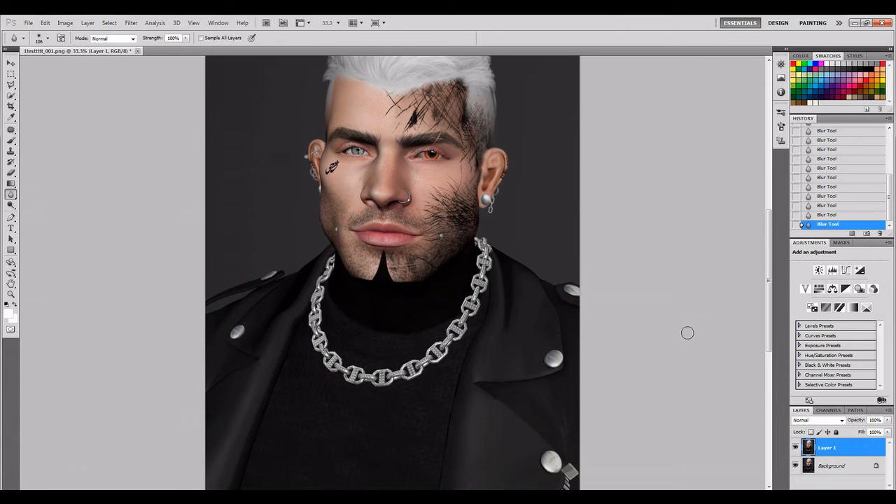
scroll(686, 336, up, 4)
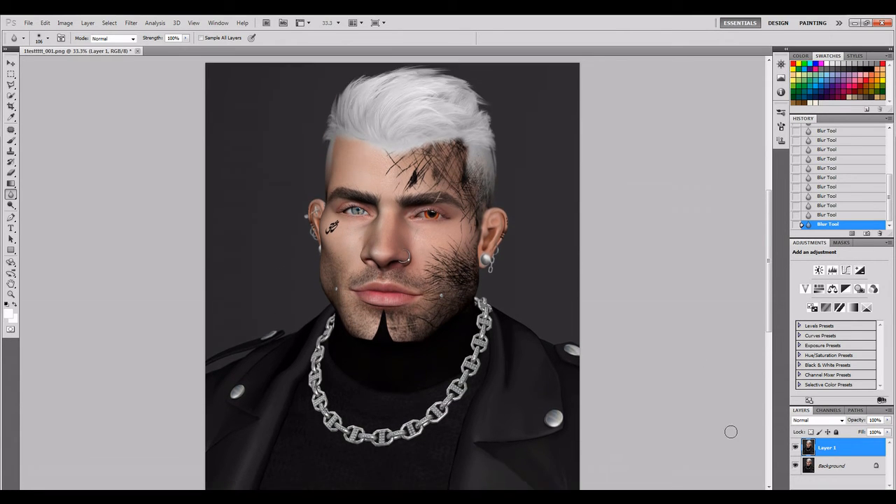
scroll(643, 357, up, 1)
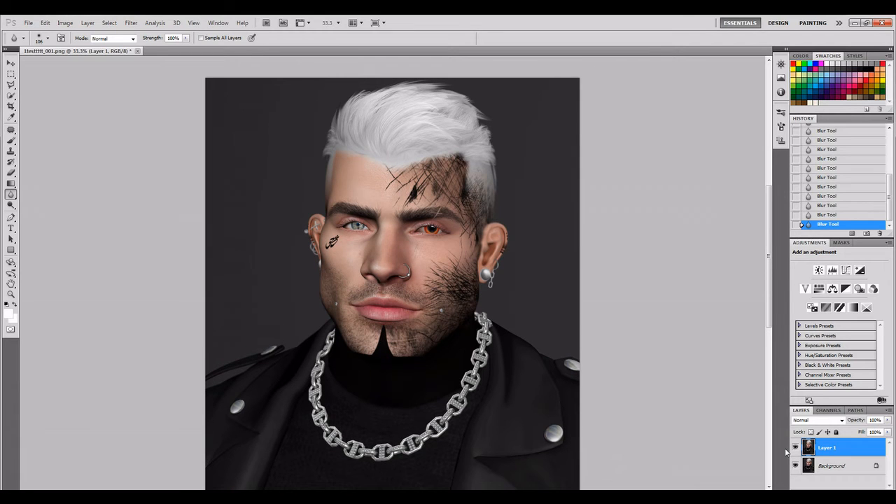
Step: Duplicate Layer 1 onto a new layer and activate the Burn tool
key(ctrl+j)
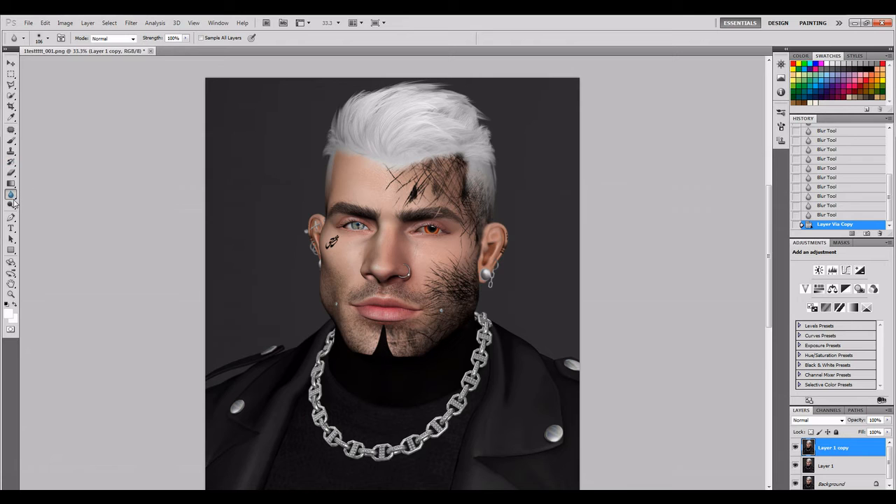
click(10, 205)
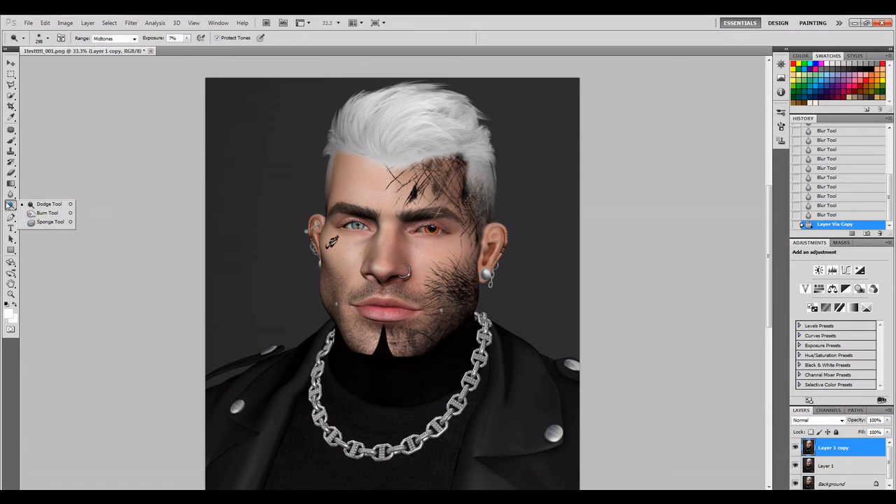
click(46, 212)
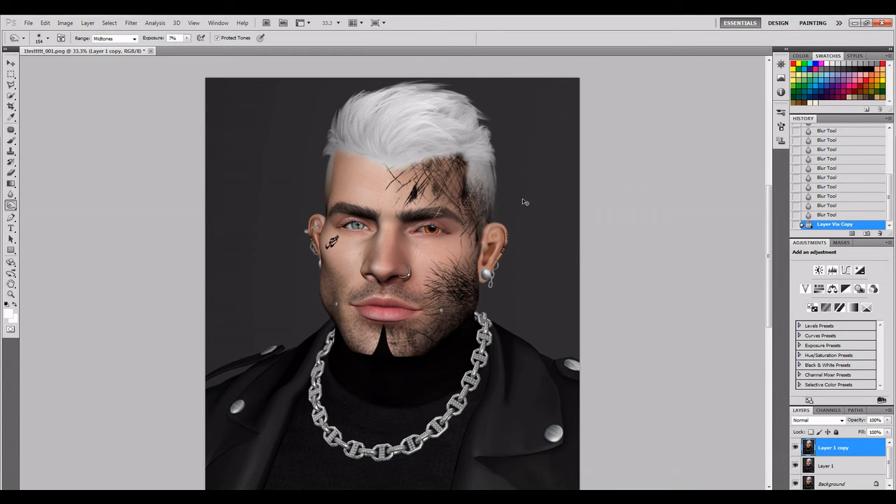
Step: Heal the thin dark scratch on the cheek beside the pierced nostril using the Healing Brush at 46 px with sampled skin
key(ctrl+plus)
key(ctrl+plus)
key(ctrl+plus)
key(ctrl+plus)
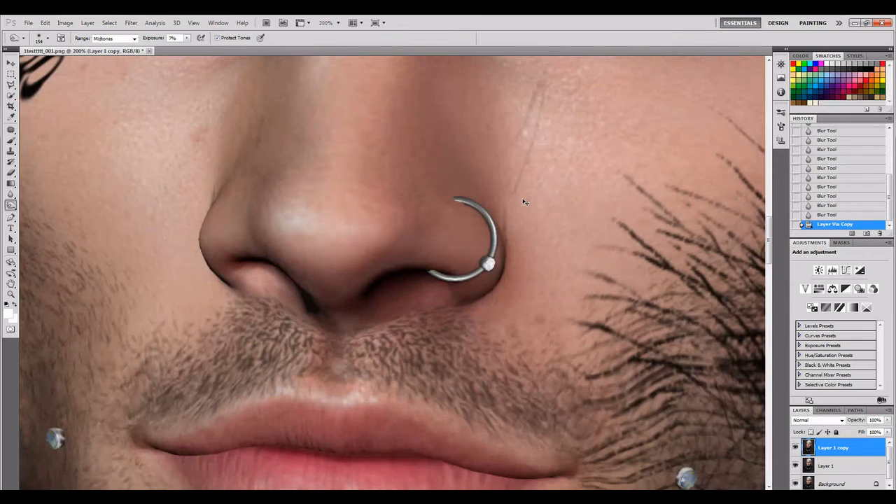
scroll(530, 174, up, 5)
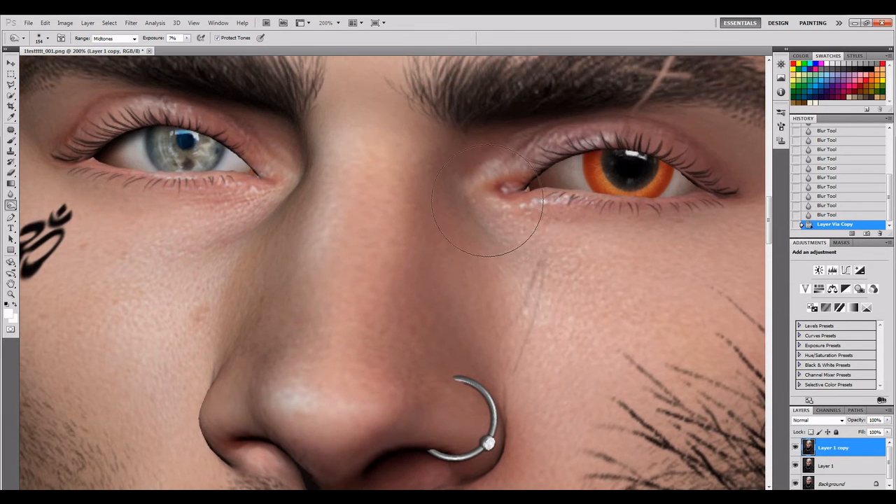
click(9, 133)
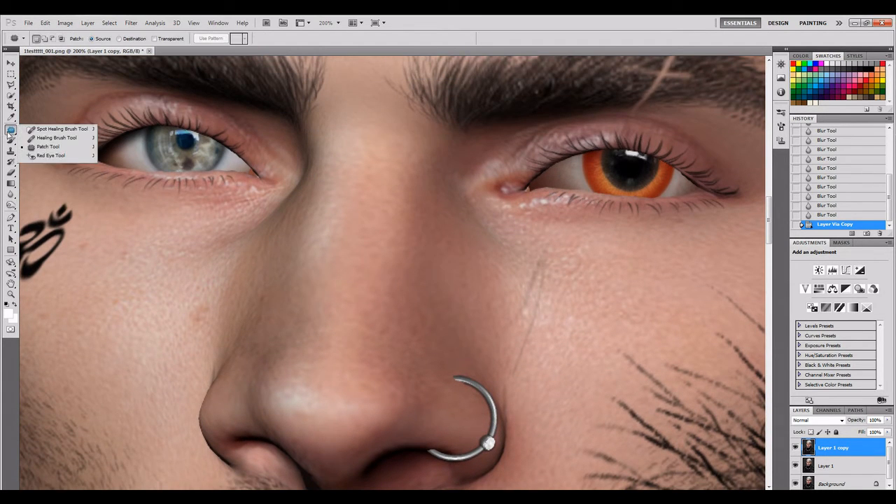
click(56, 137)
scroll(392, 273, right, 5)
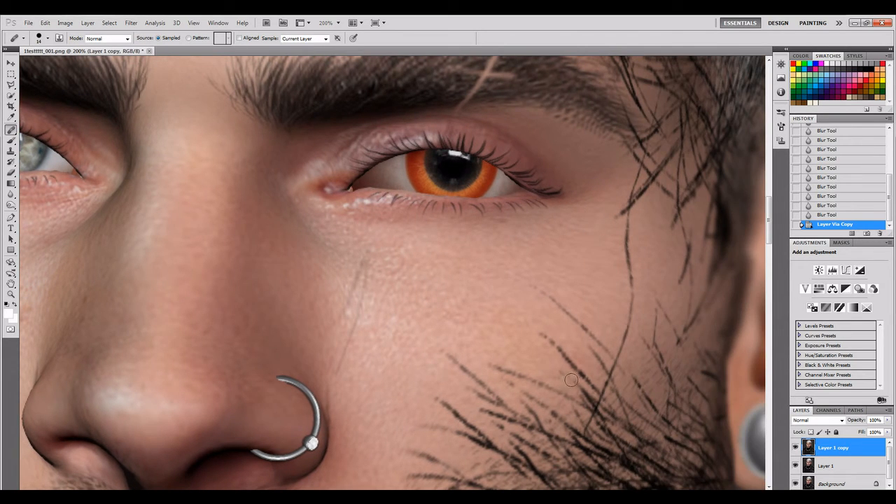
click(48, 39)
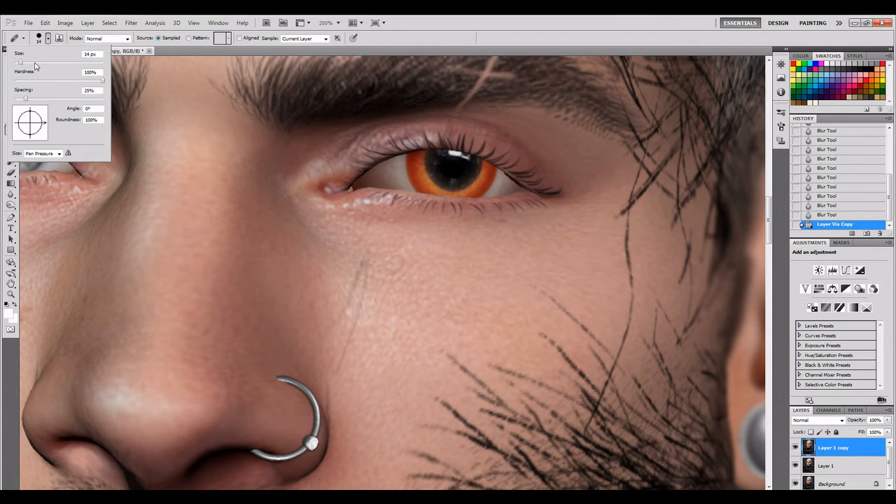
click(357, 282)
click(448, 202)
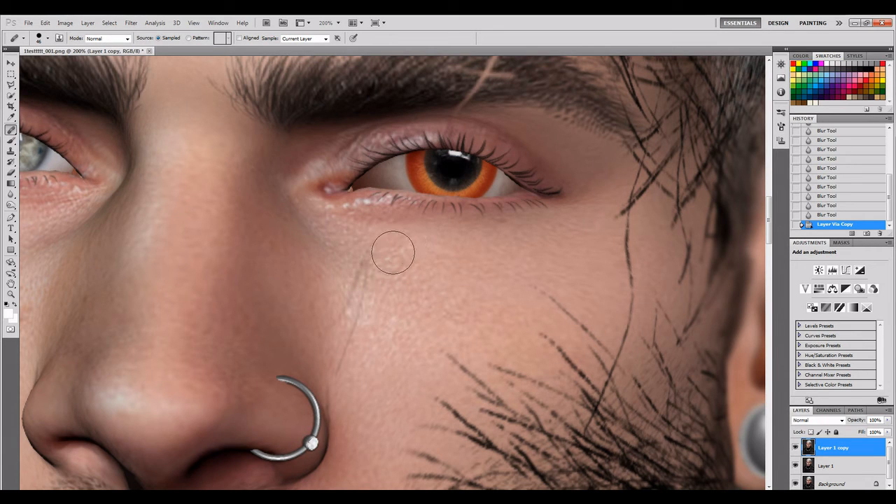
alt+click(357, 283)
mouse_move(371, 274)
mouse_down()
mouse_move(362, 268)
mouse_move(342, 363)
mouse_up()
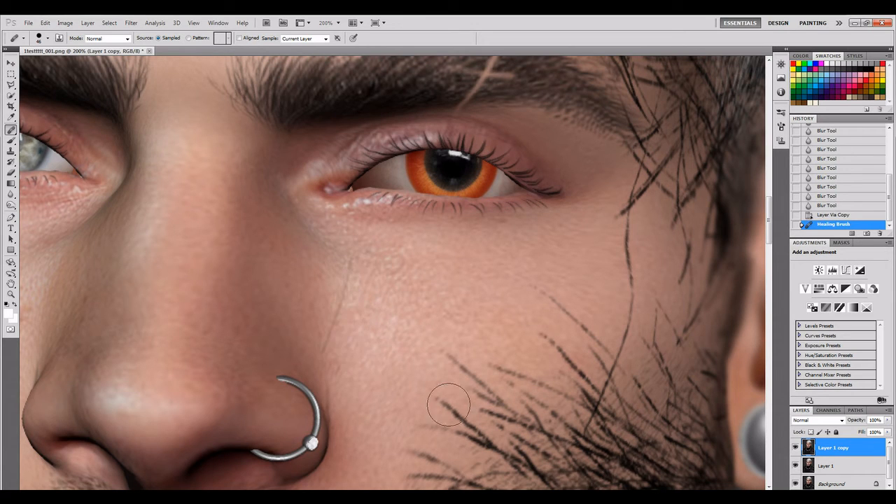
Step: Remove the remaining faint line between the inner eye corner and the nose ring with the content-aware Spot Healing Brush
right_click(9, 134)
click(41, 139)
right_click(10, 131)
click(41, 129)
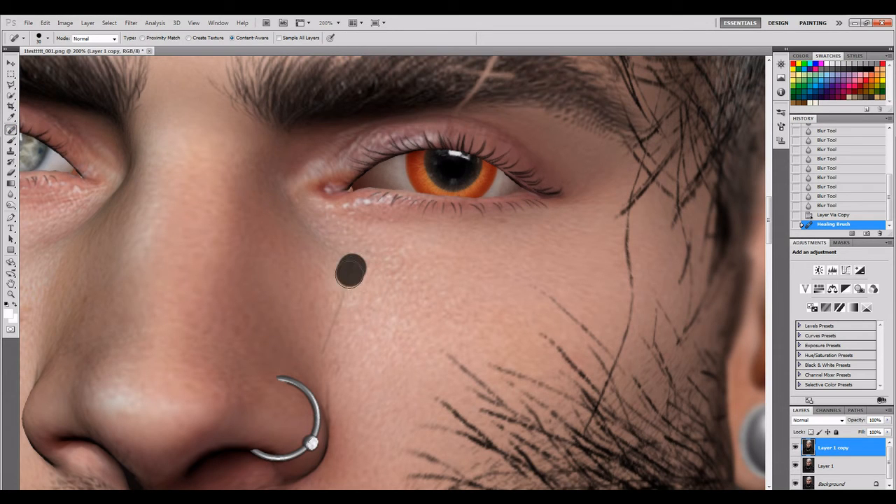
mouse_move(350, 271)
mouse_down()
mouse_move(332, 342)
mouse_move(345, 364)
mouse_move(337, 315)
mouse_up()
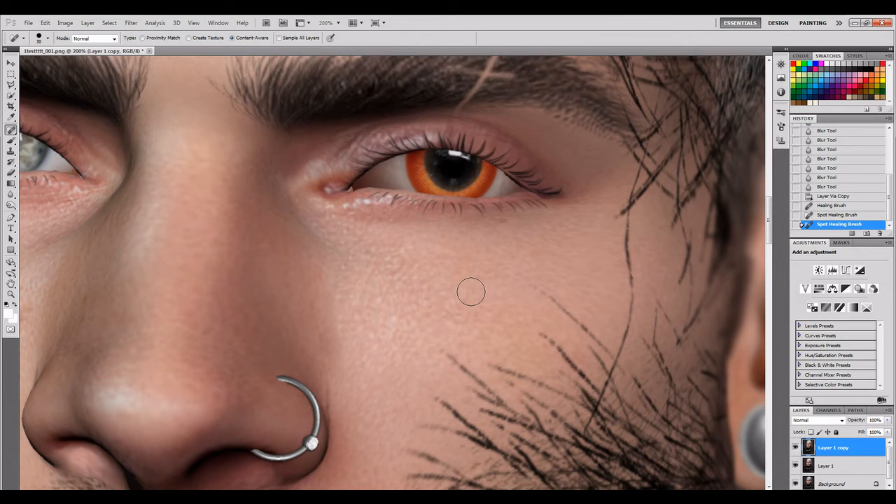
Step: Darken the hairline and shaved temple on the tattooed side with the Burn tool, using midtones at 7% exposure
scroll(470, 292, up, 8)
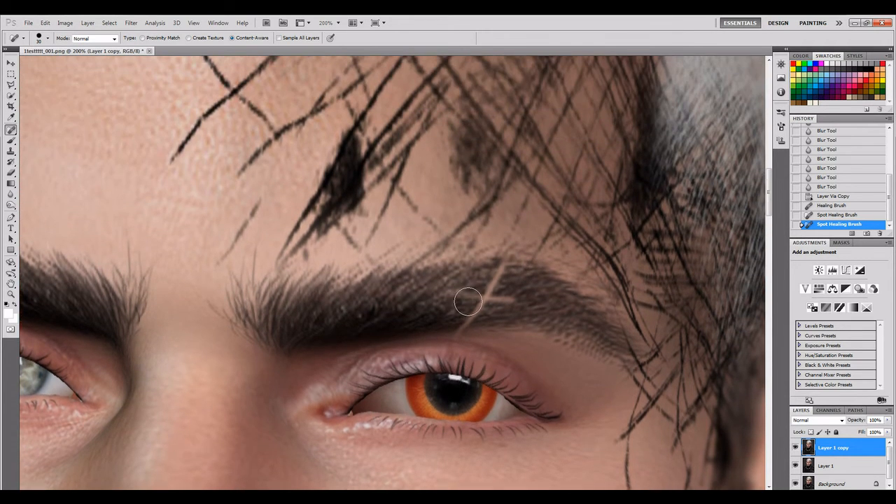
scroll(468, 302, up, 7)
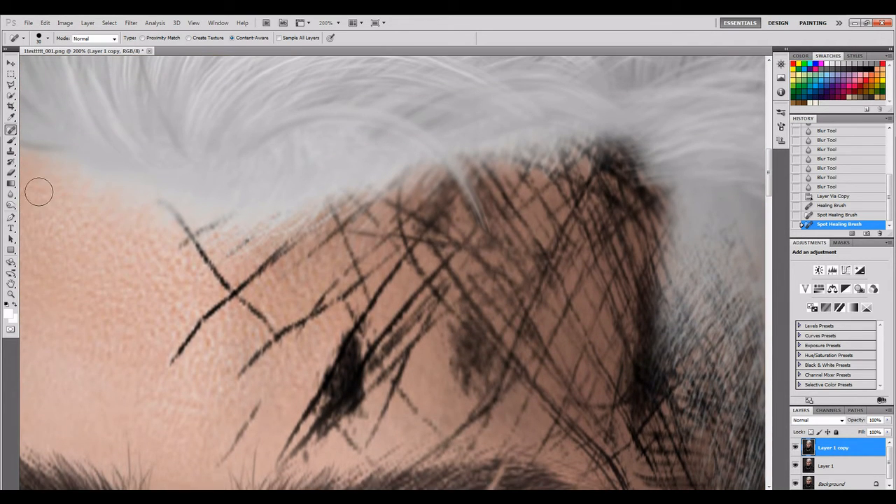
click(12, 205)
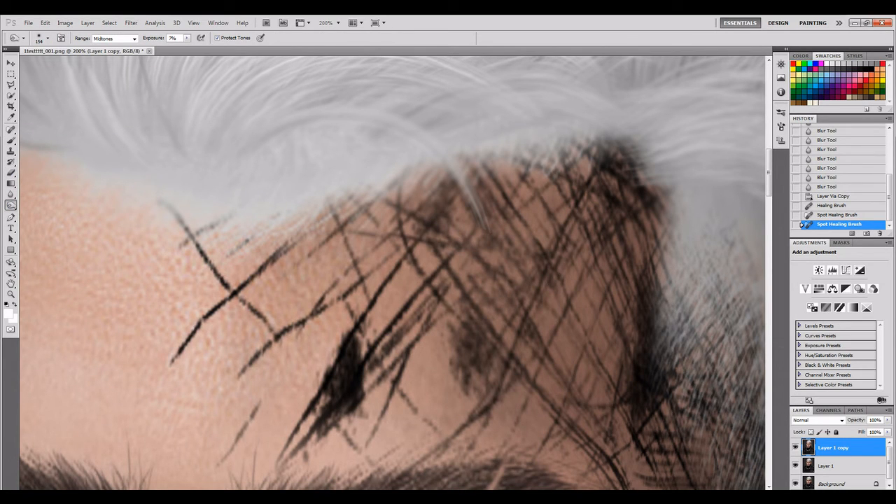
scroll(490, 469, right, 7)
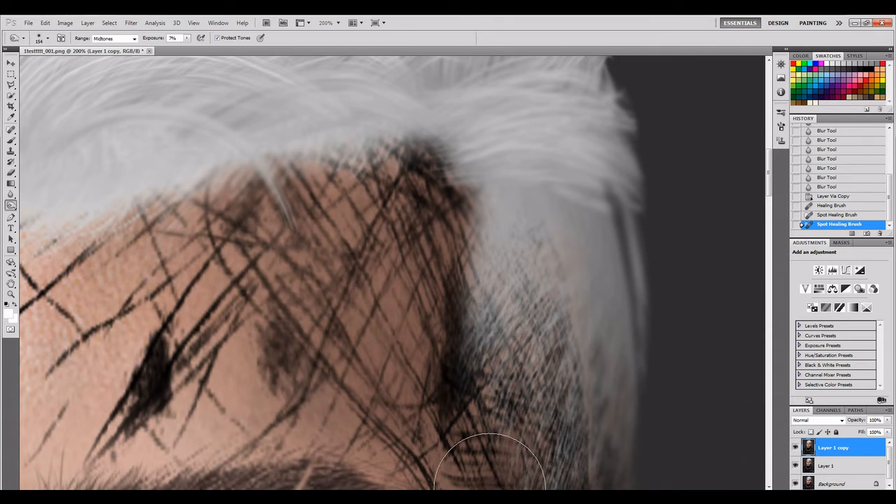
key(ctrl+minus)
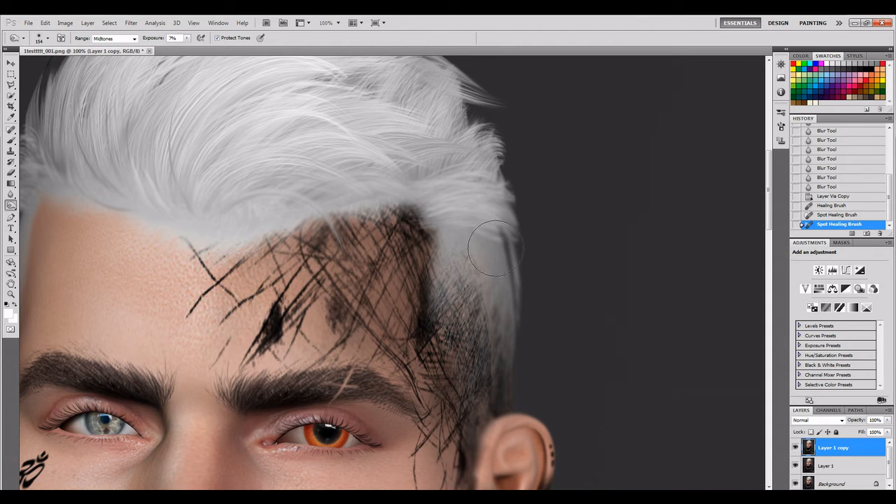
mouse_move(494, 249)
mouse_down()
mouse_move(441, 233)
mouse_move(452, 281)
mouse_move(478, 282)
mouse_move(469, 264)
mouse_move(458, 298)
mouse_move(455, 235)
mouse_move(385, 198)
mouse_move(324, 216)
mouse_move(248, 217)
mouse_move(297, 215)
mouse_move(276, 212)
mouse_up()
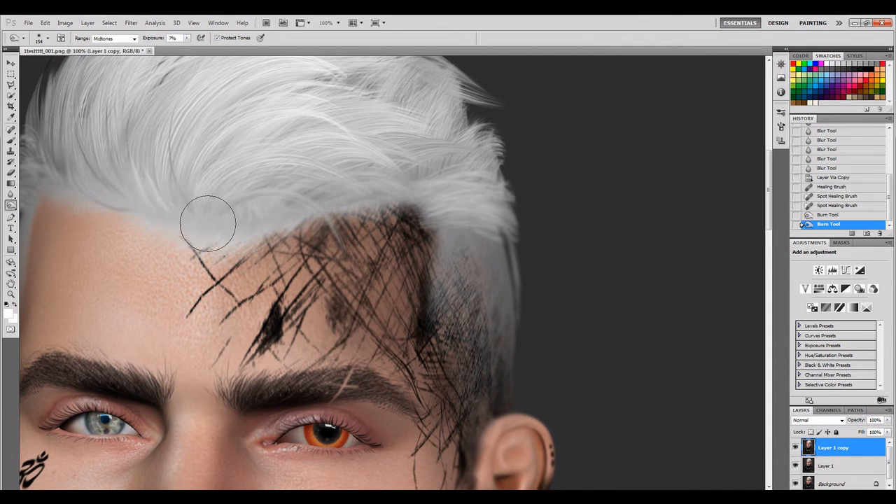
drag(207, 222, 199, 226)
Step: Burn shading onto both ears at 7% midtone exposure
drag(518, 494, 441, 494)
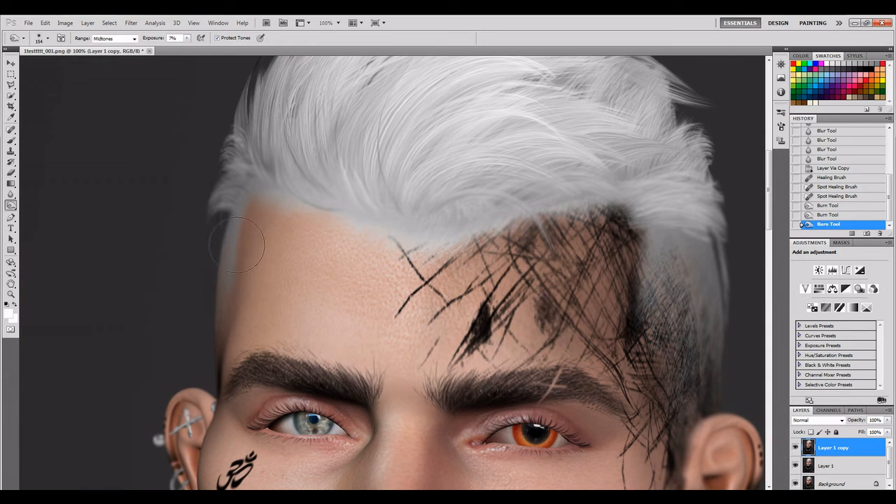
click(187, 420)
scroll(206, 343, down, 2)
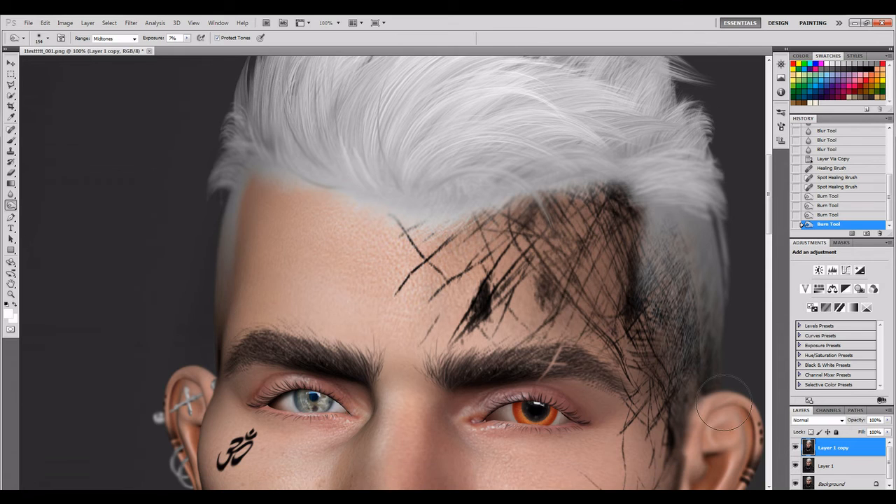
drag(441, 494, 522, 494)
scroll(500, 336, down, 3)
drag(497, 347, 468, 399)
Step: Burn the edge of the tattooed cheek and jaw from the chin up to the ear in front of the silver plug
scroll(481, 373, down, 2)
scroll(480, 373, down, 5)
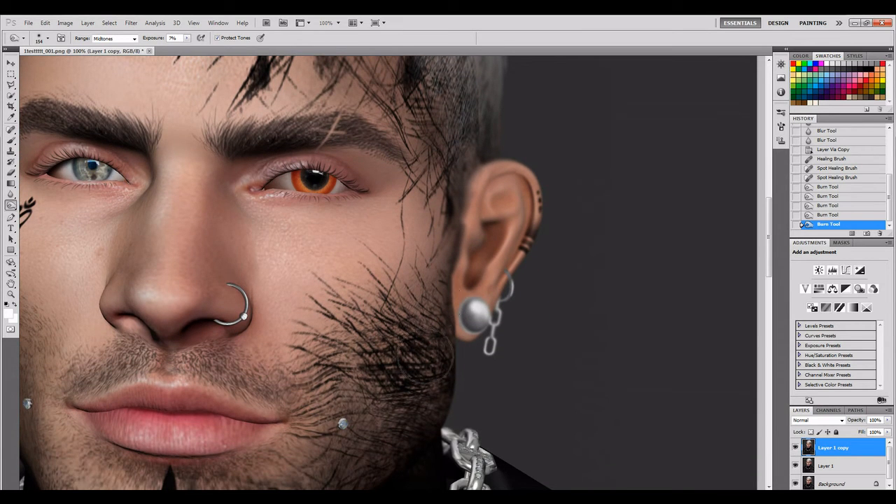
drag(394, 397, 365, 473)
scroll(441, 405, down, 3)
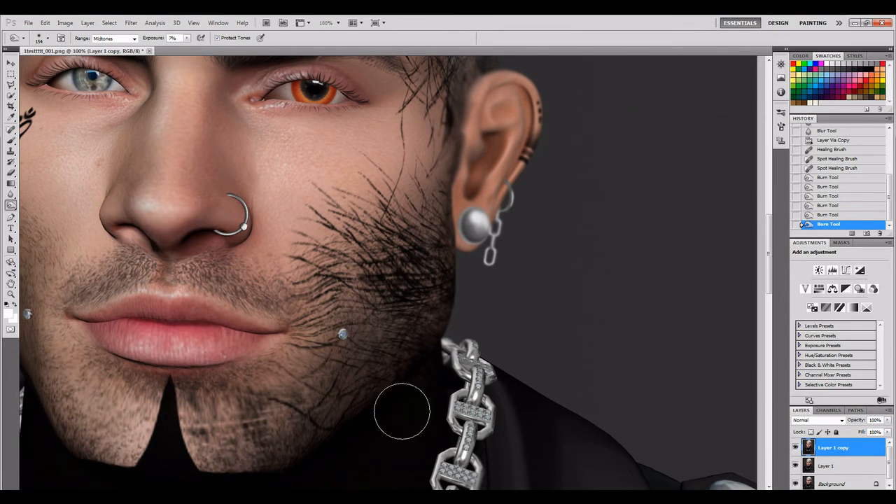
mouse_move(432, 368)
mouse_down()
mouse_move(446, 336)
mouse_move(444, 188)
mouse_move(406, 324)
mouse_move(444, 106)
mouse_up()
Step: Burn the jawline below the cheek piercing on the Om-tattoo side and the underside of the opposite jaw near the chin
scroll(392, 273, left, 8)
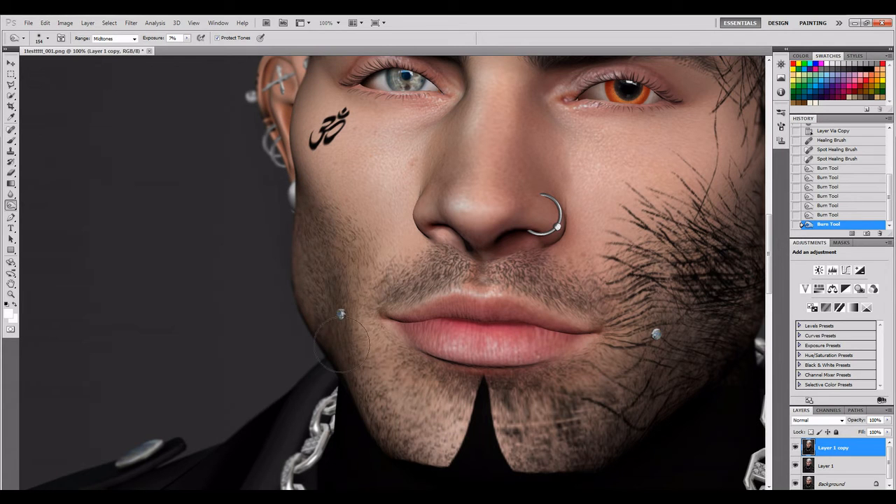
drag(341, 343, 340, 373)
scroll(343, 371, down, 3)
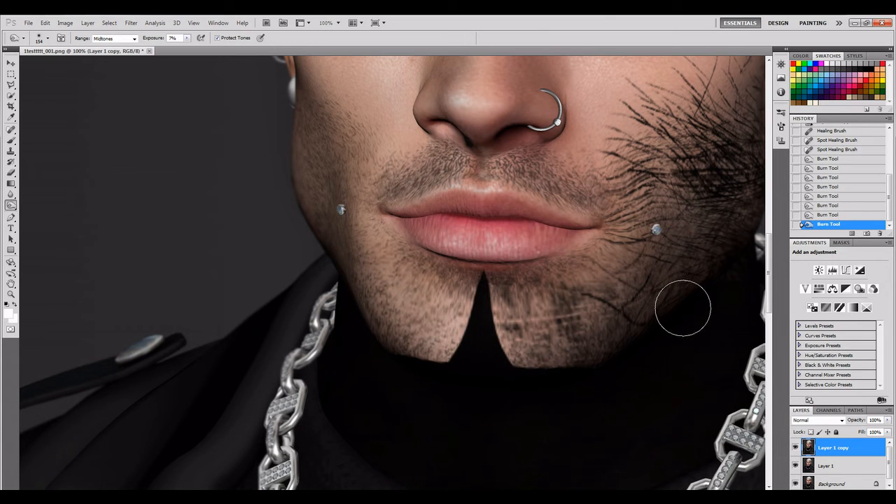
drag(683, 308, 634, 356)
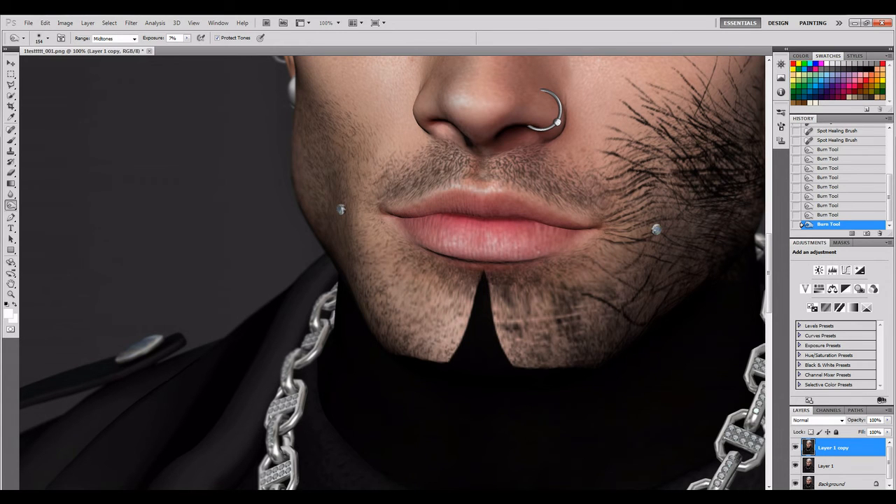
Step: Deepen the shadow where the tattooed jaw meets the black collar beside the chain necklace
drag(364, 494, 491, 494)
scroll(425, 343, up, 1)
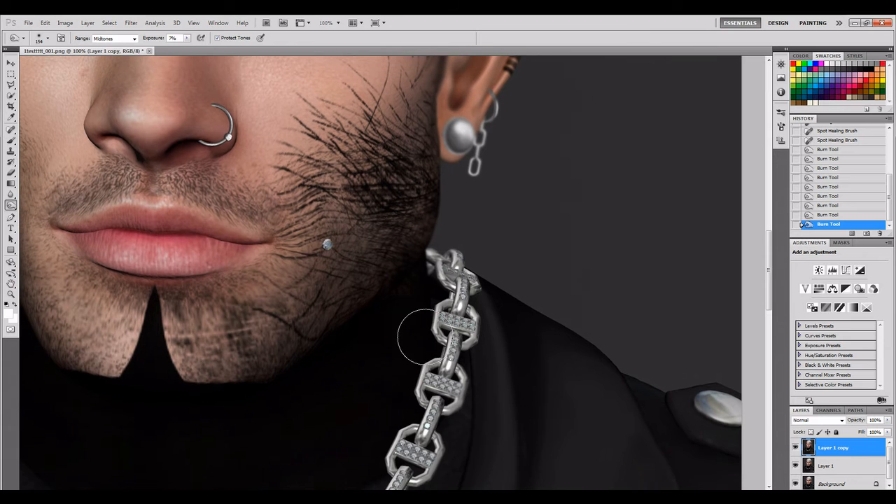
scroll(426, 328, up, 1)
drag(402, 315, 394, 336)
scroll(420, 326, up, 2)
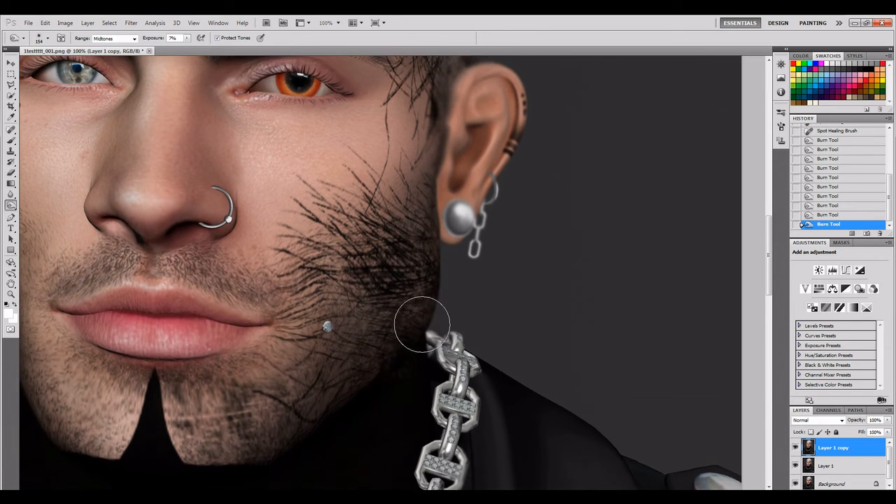
Step: Burn the area above the plugged ear and the shaved hair beside the forehead tattoo for a darker fade
scroll(422, 323, up, 4)
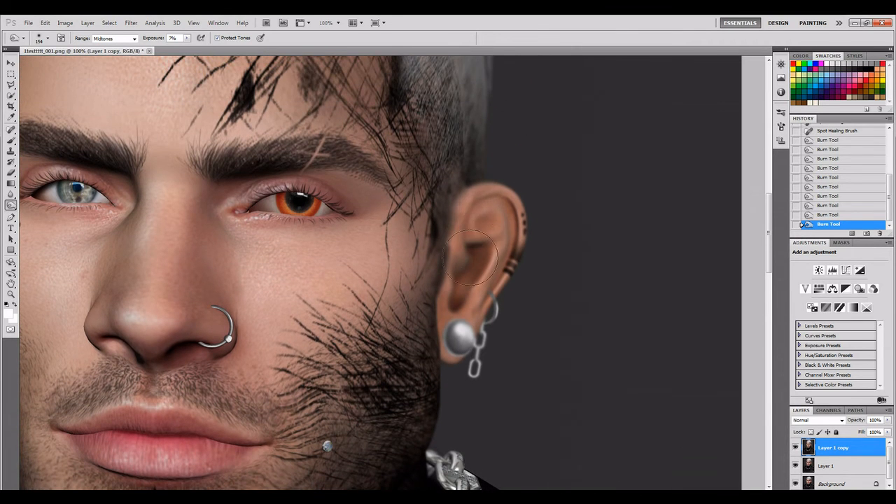
drag(483, 179, 478, 163)
scroll(493, 160, up, 5)
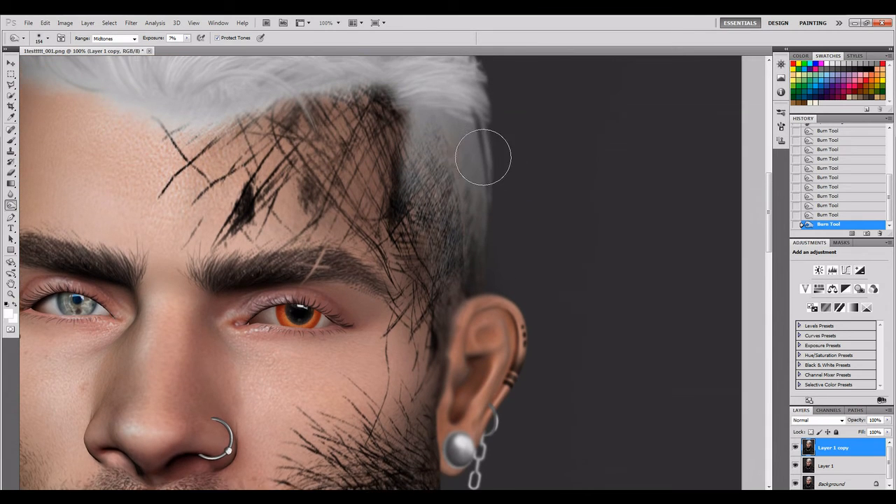
mouse_move(464, 193)
mouse_down()
mouse_move(466, 157)
mouse_move(458, 180)
mouse_move(452, 157)
mouse_move(442, 170)
mouse_move(443, 159)
mouse_move(330, 123)
mouse_move(402, 124)
mouse_move(467, 160)
mouse_move(479, 245)
mouse_move(461, 196)
mouse_move(426, 165)
mouse_up()
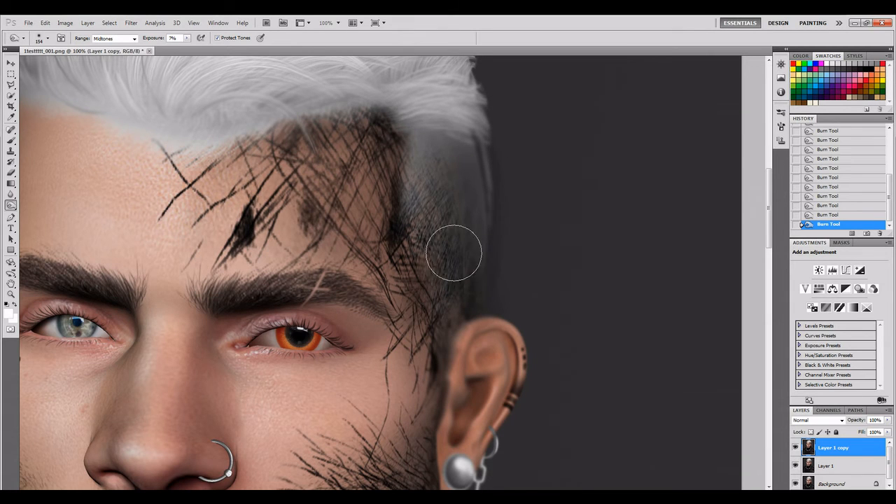
Step: Examine the burned shading across the face, ears, jaw and hairline, then view the whole portrait
scroll(581, 290, down, 5)
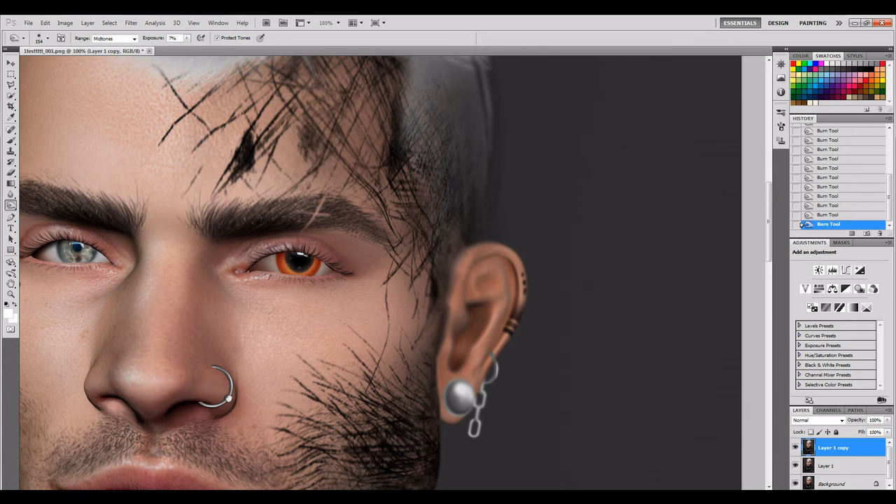
mouse_move(428, 493)
mouse_down()
mouse_move(342, 480)
mouse_move(437, 483)
mouse_move(386, 473)
mouse_up()
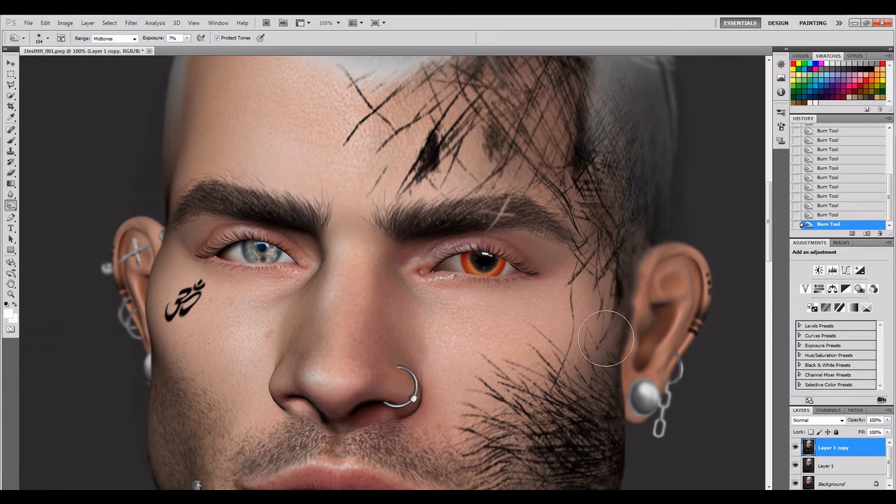
scroll(494, 308, down, 3)
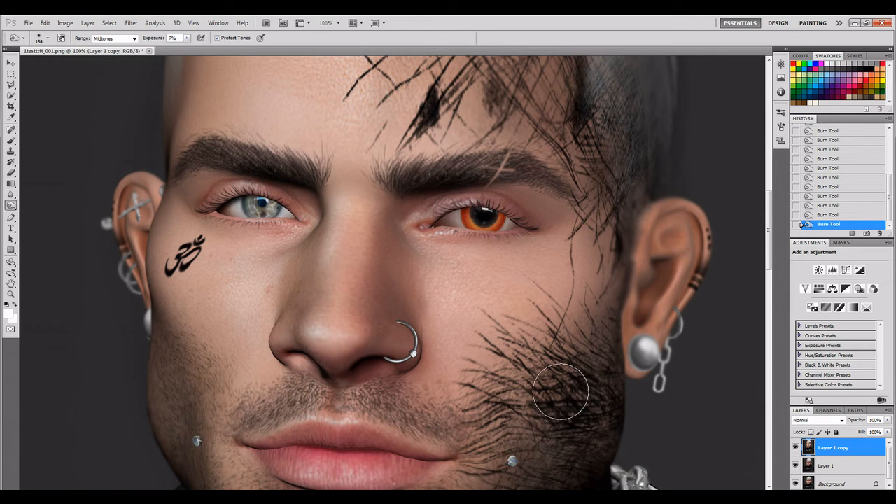
scroll(521, 389, down, 10)
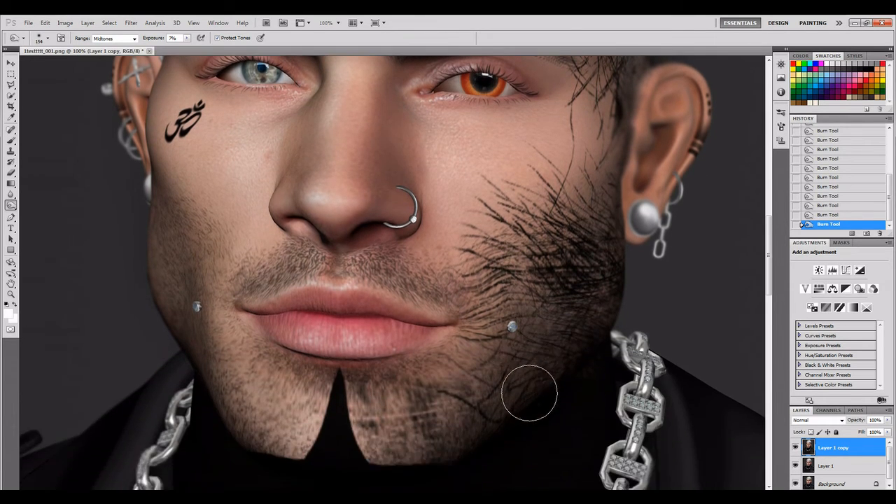
scroll(518, 387, down, 1)
scroll(515, 382, up, 10)
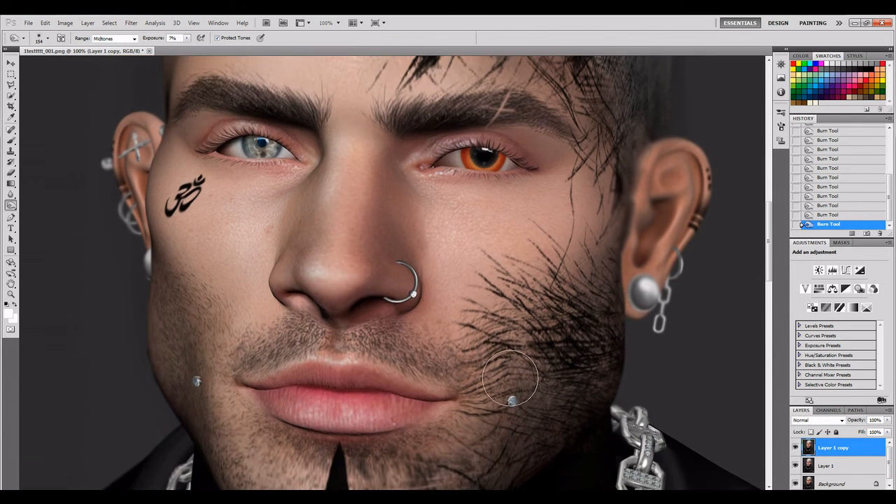
scroll(530, 359, up, 5)
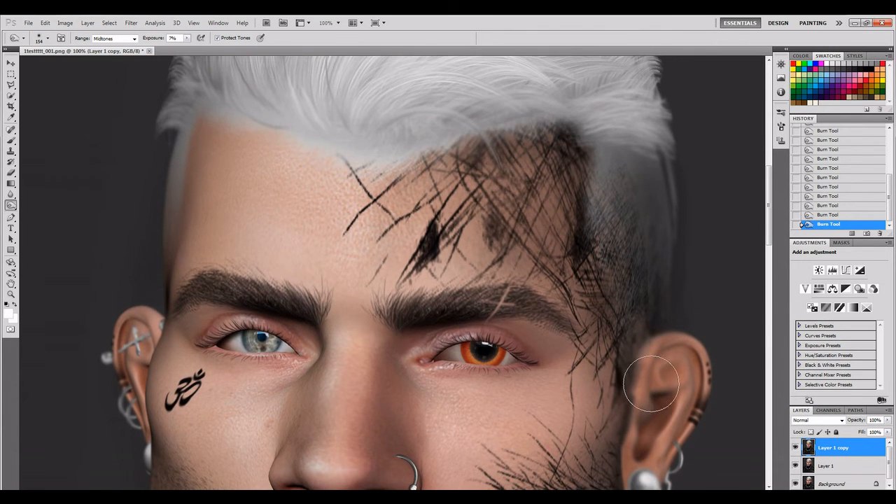
scroll(653, 375, up, 1)
scroll(675, 390, down, 7)
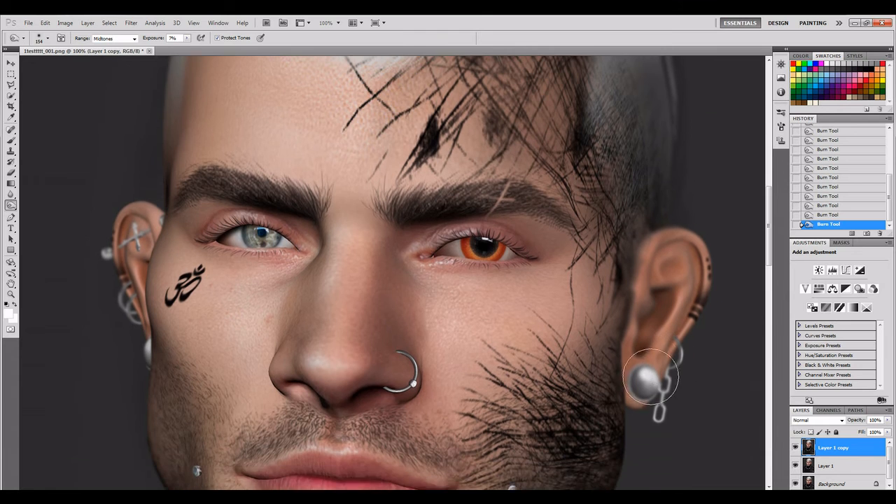
scroll(585, 358, down, 6)
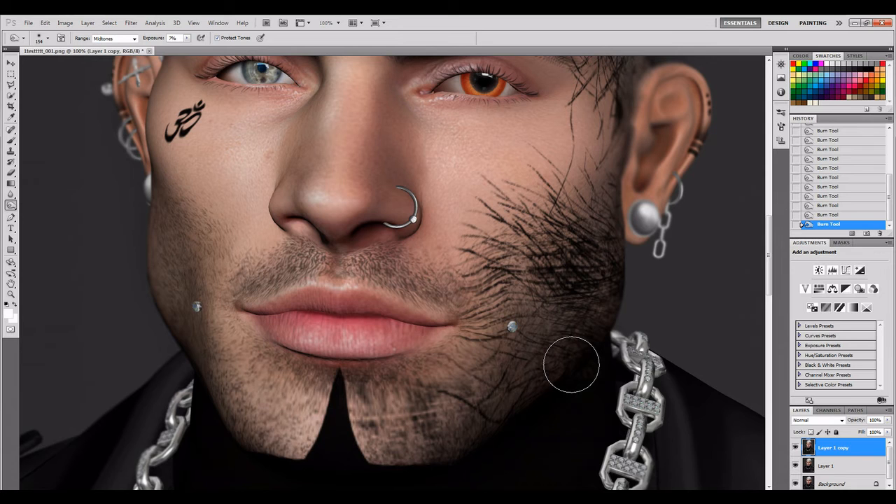
scroll(571, 364, up, 8)
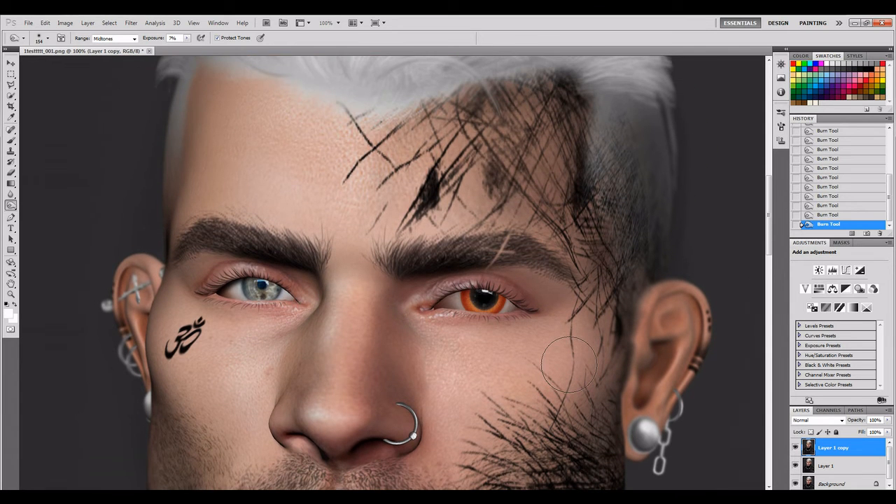
scroll(571, 366, down, 4)
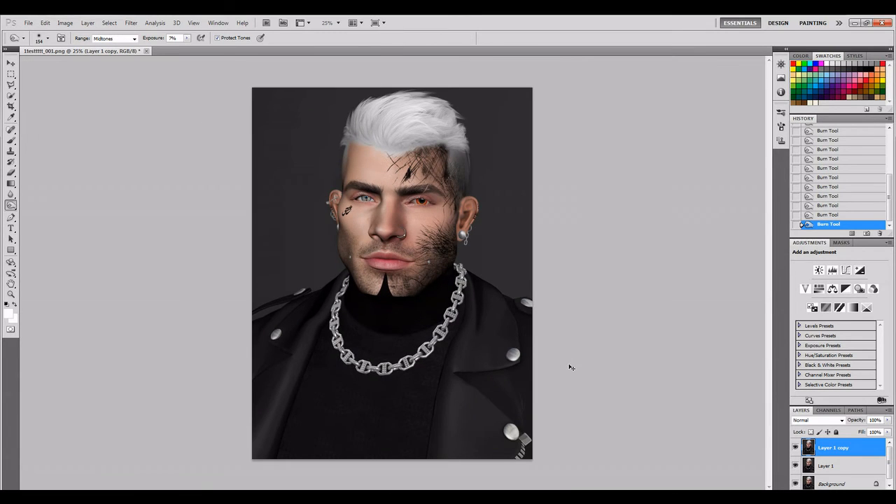
Step: Compare the portrait with and without the burned shading by repeatedly hiding and showing Layer 1 copy
scroll(570, 367, up, 1)
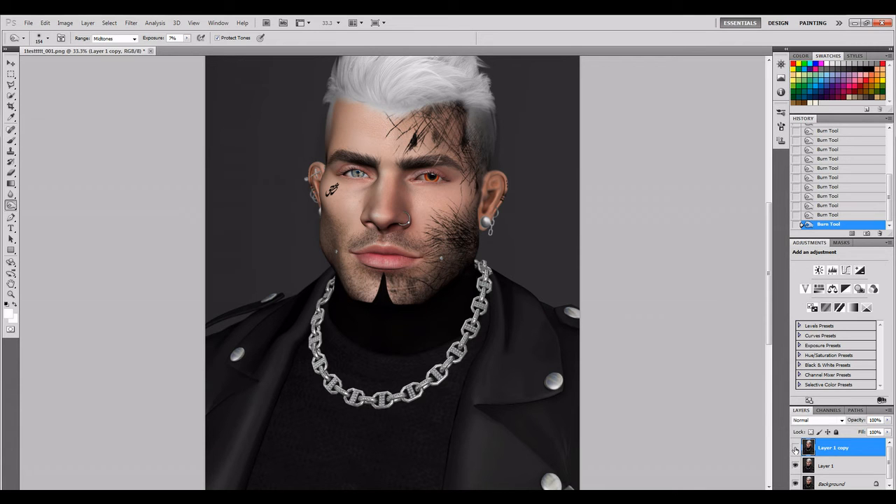
click(795, 448)
click(795, 448)
click(795, 448)
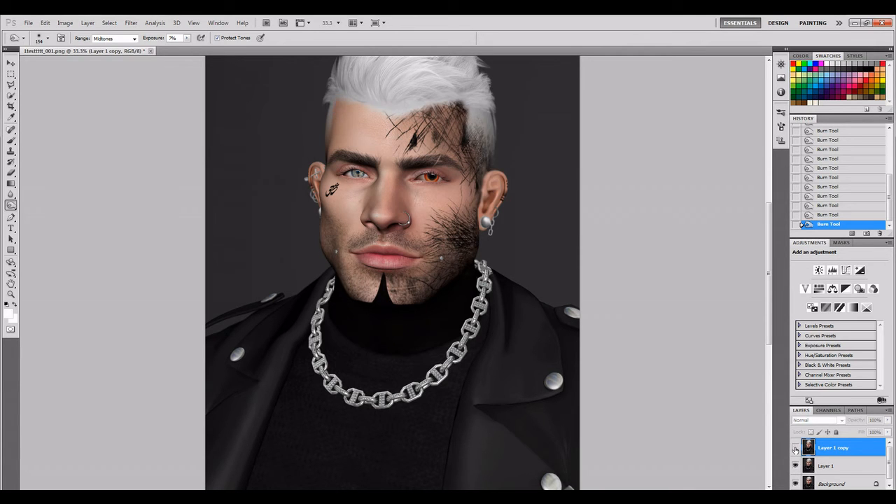
click(795, 448)
click(795, 448)
click(795, 448)
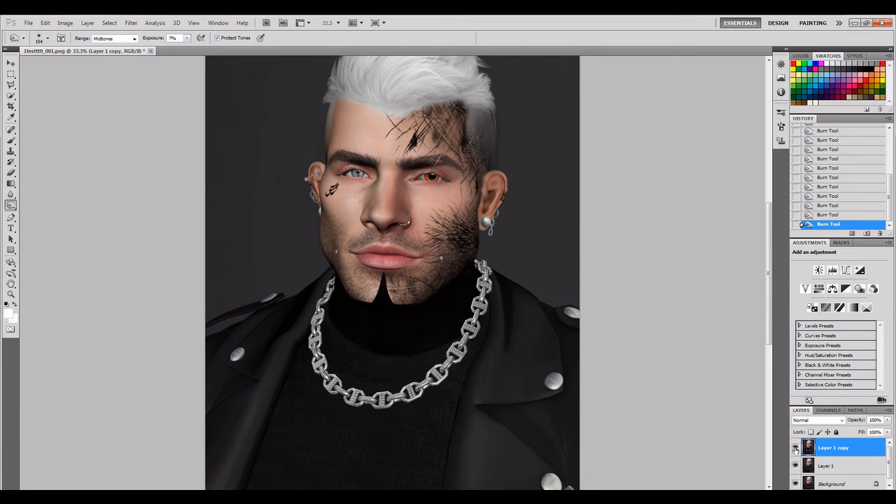
click(795, 448)
click(795, 448)
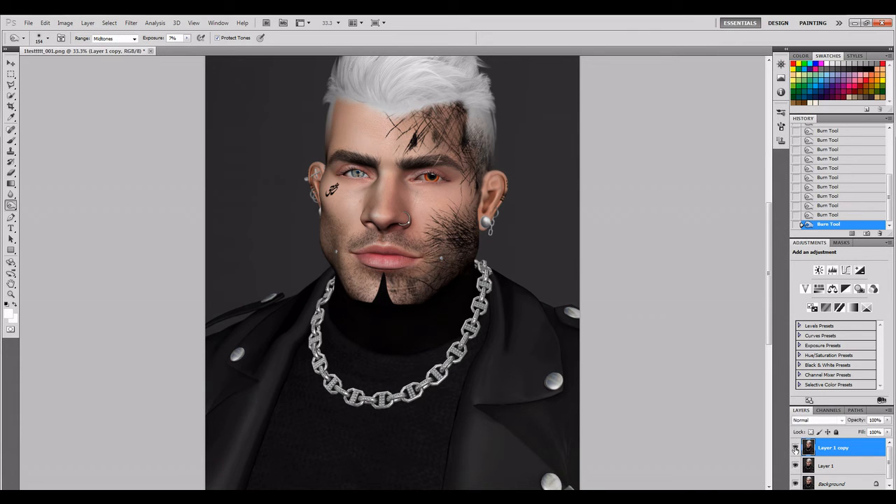
Step: Duplicate Layer 1 copy onto a new layer and enlarge the view of the portrait
scroll(646, 385, up, 5)
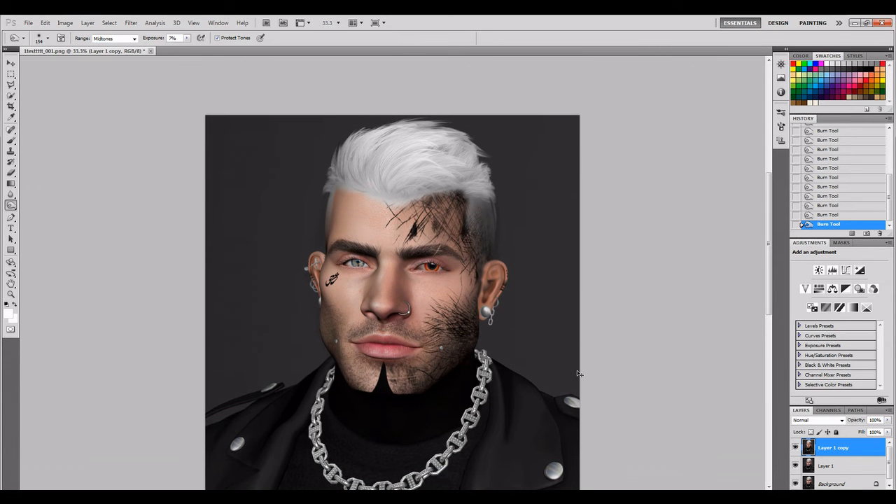
key(ctrl+j)
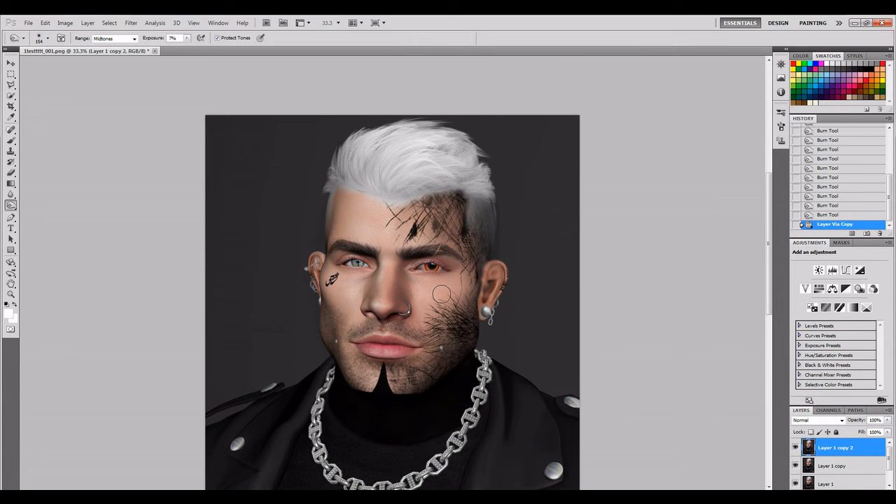
key(ctrl+plus)
key(ctrl+plus)
key(ctrl+plus)
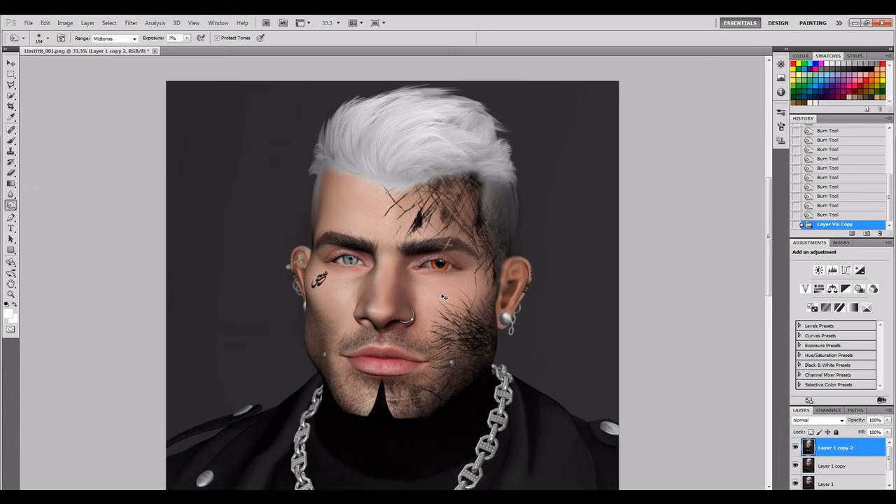
Step: Switch to the Dodge tool and reduce its brush size to 131 px
key(ctrl+plus)
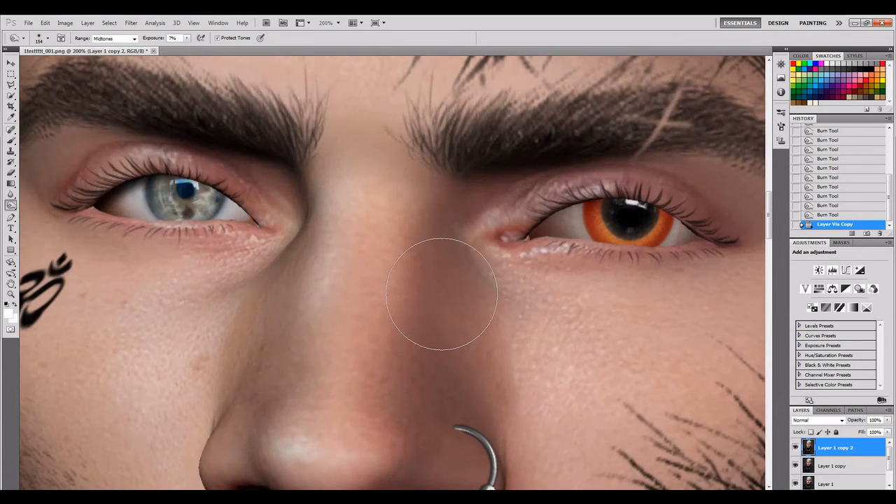
scroll(441, 294, up, 5)
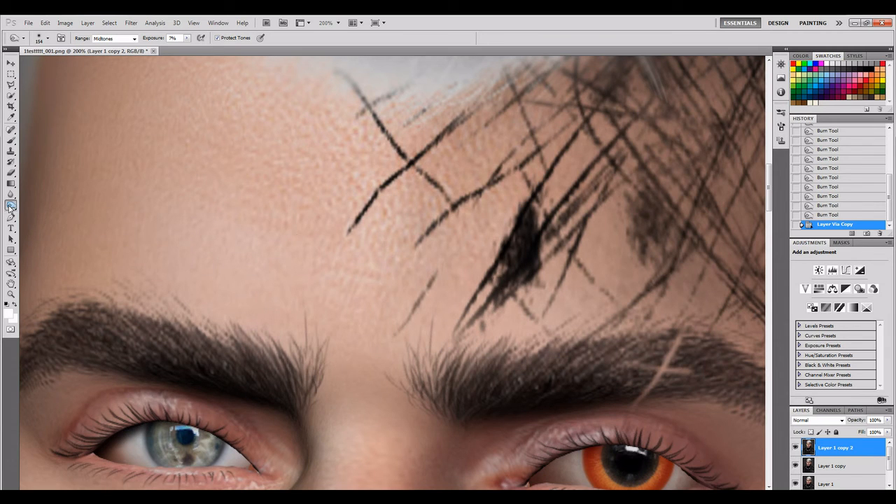
click(11, 205)
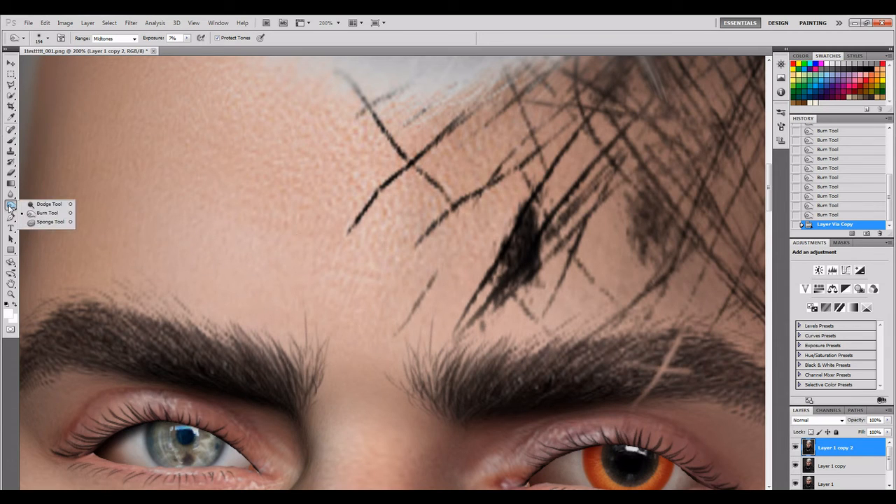
click(38, 205)
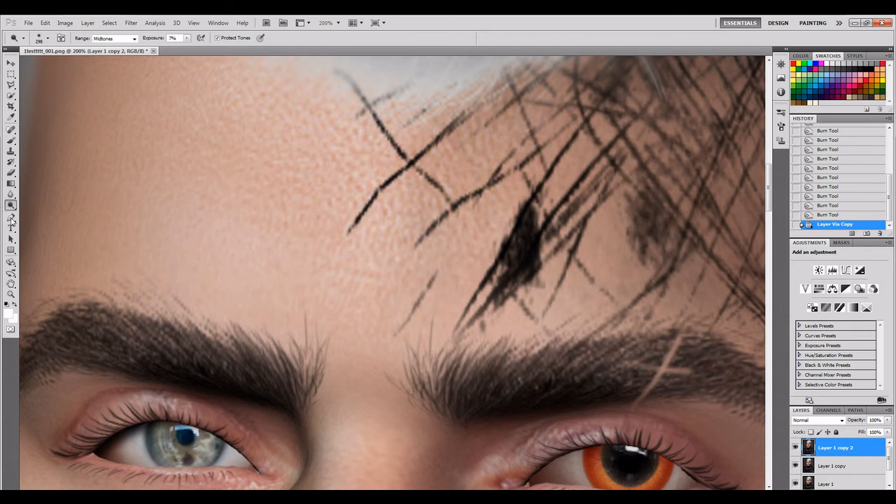
scroll(336, 168, up, 3)
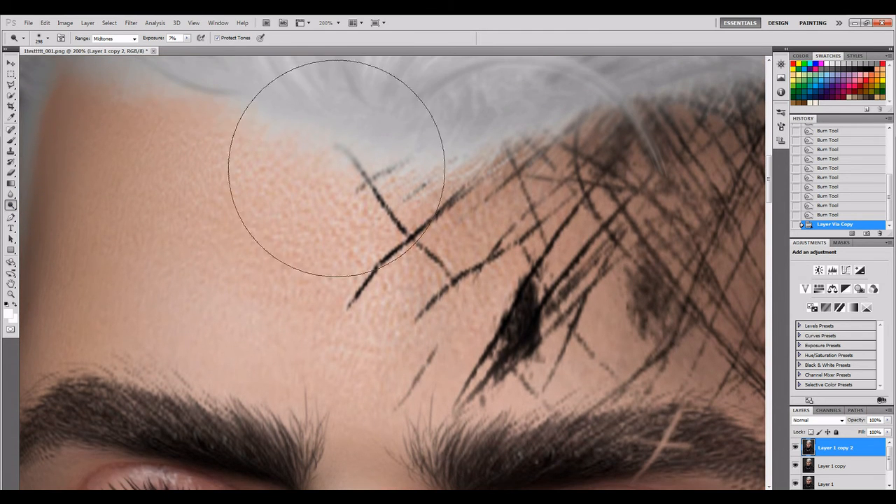
click(48, 39)
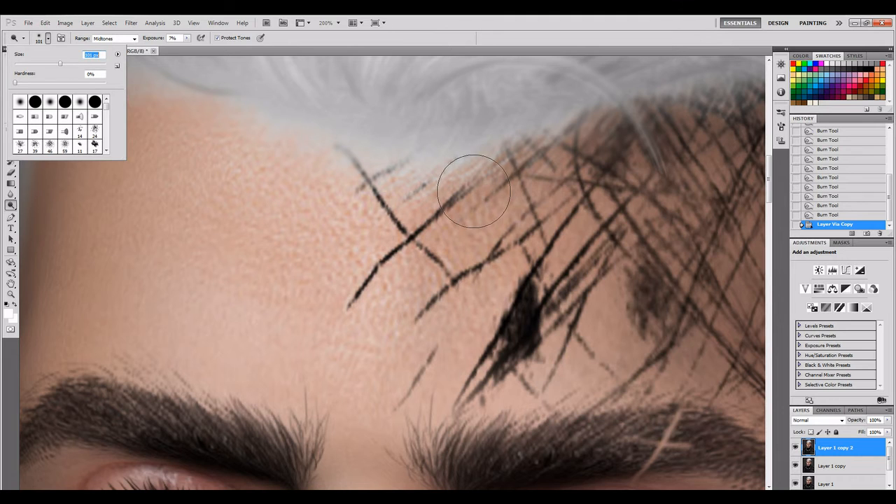
Step: Dodge the middle of the forehead beside the tattoo lines to brighten its highlight
scroll(522, 281, down, 4)
key(ctrl+minus)
key(ctrl+minus)
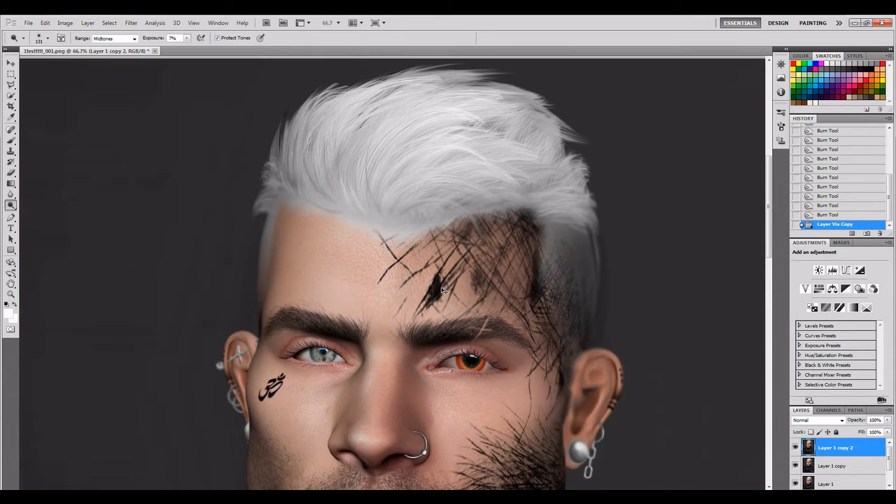
key(ctrl+plus)
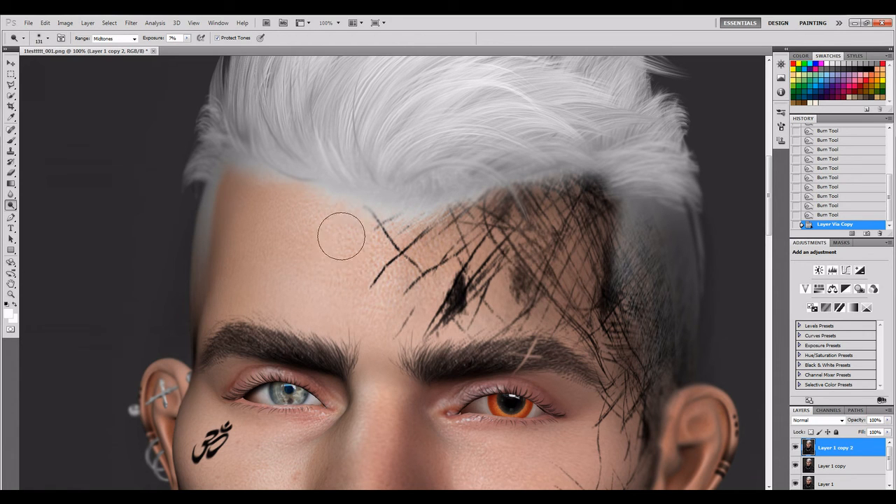
mouse_move(394, 271)
mouse_down()
mouse_move(446, 261)
mouse_move(446, 280)
mouse_up()
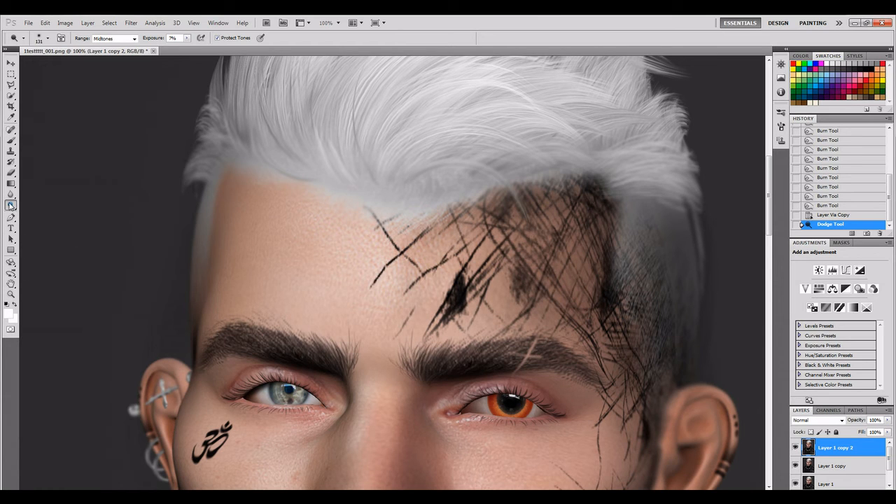
click(11, 204)
mouse_move(13, 210)
mouse_down()
mouse_move(32, 216)
mouse_move(10, 206)
mouse_move(29, 206)
mouse_up()
scroll(725, 214, down, 1)
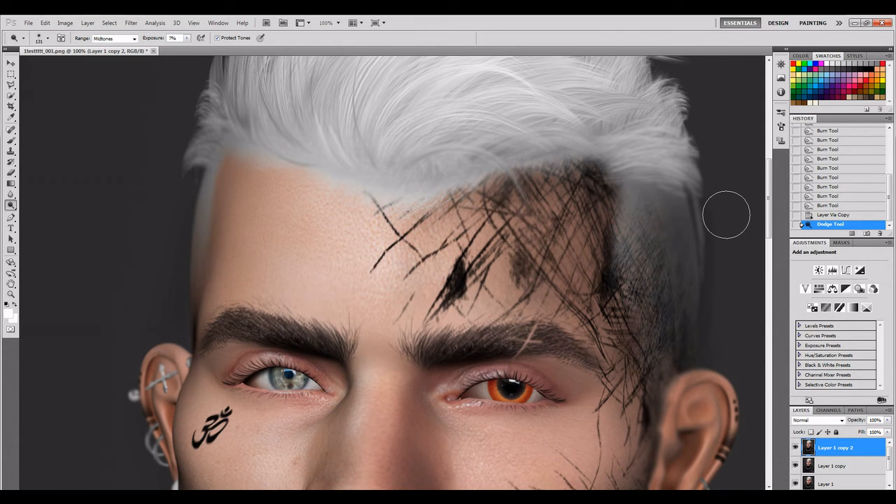
Step: Dodge the highlights on both cheeks below the eyes
scroll(726, 214, down, 6)
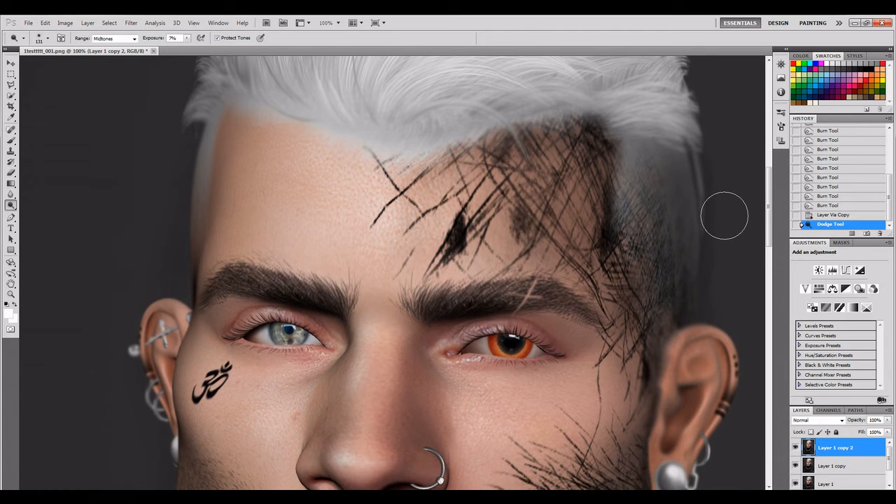
scroll(723, 214, down, 9)
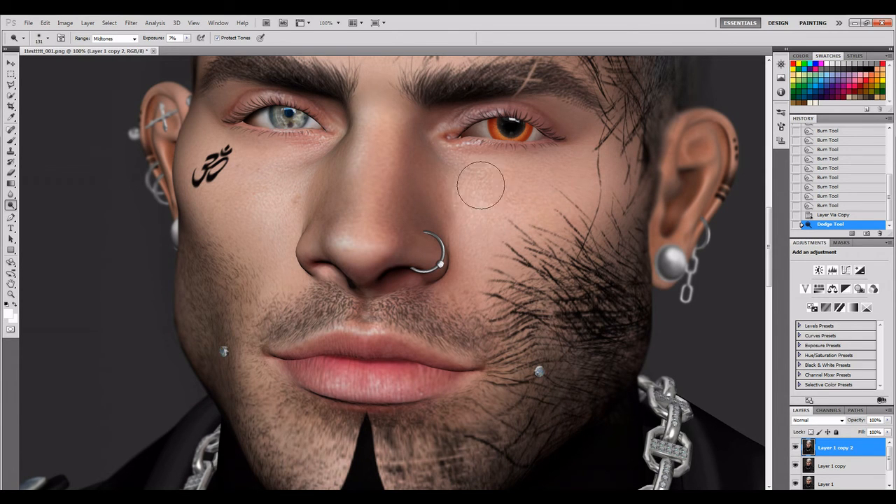
click(580, 170)
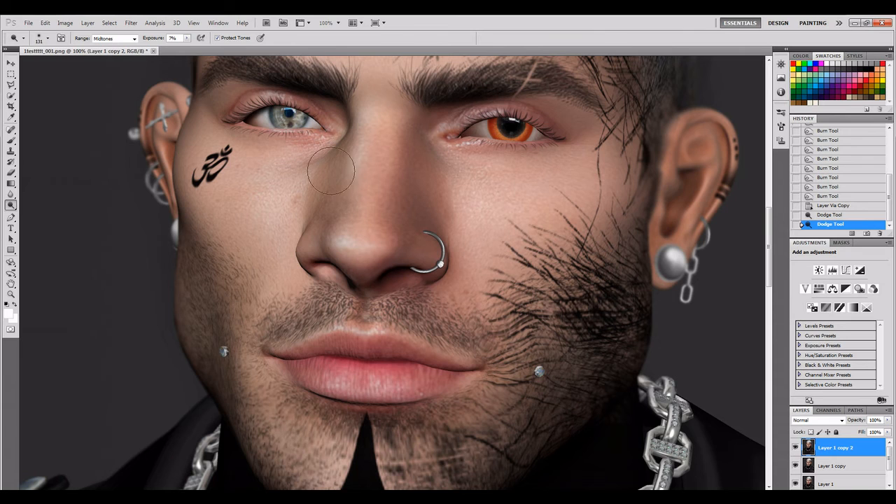
click(231, 209)
scroll(231, 208, up, 3)
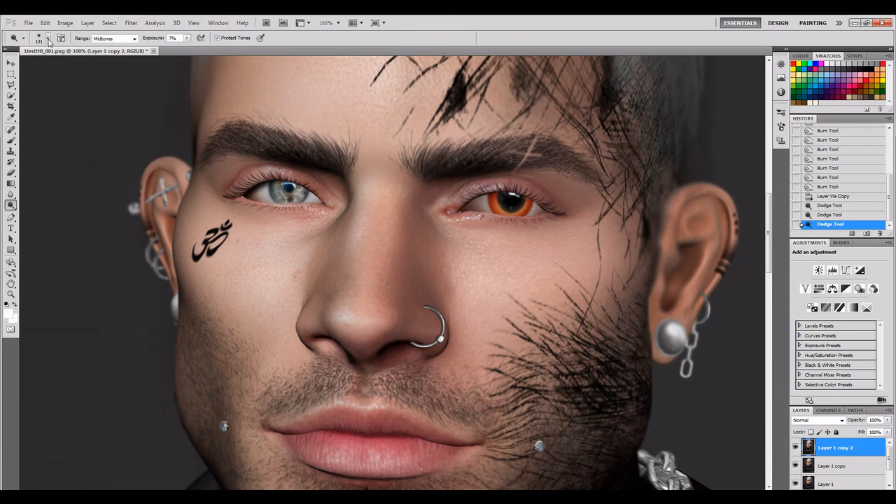
Step: Set the Dodge brush size to 75 px and lighten the highlight along the bridge of the nose
click(48, 38)
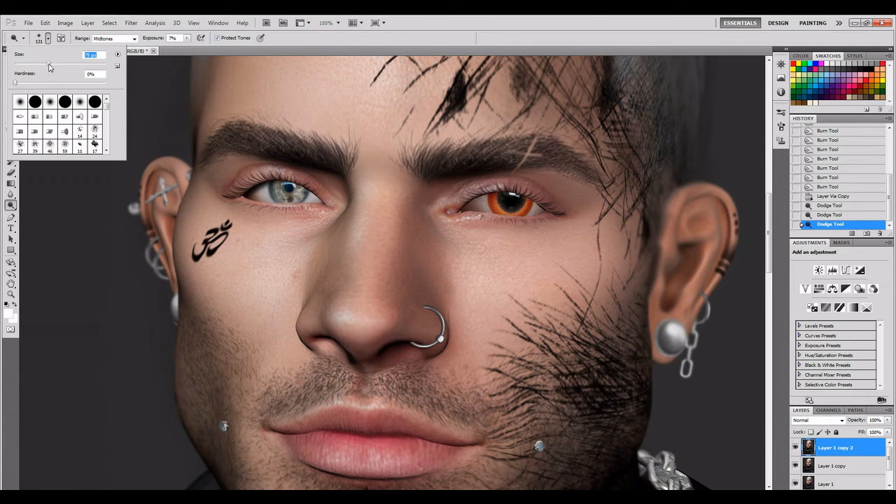
click(361, 198)
click(357, 243)
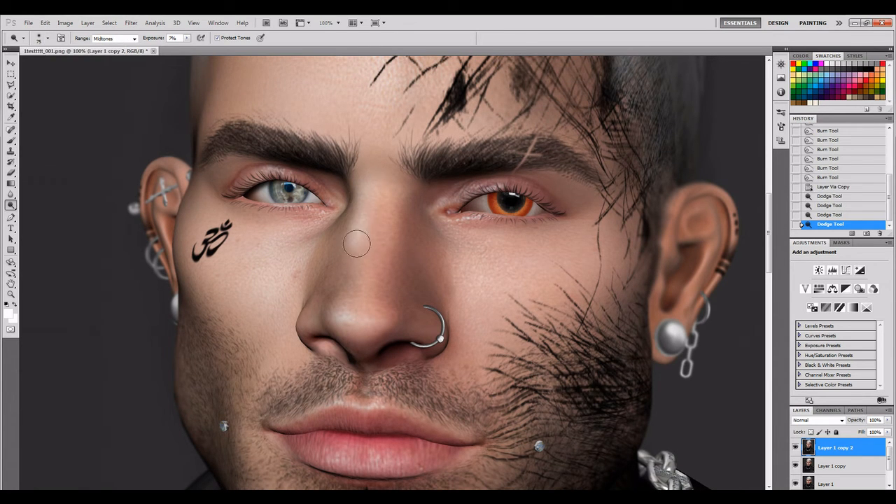
click(350, 261)
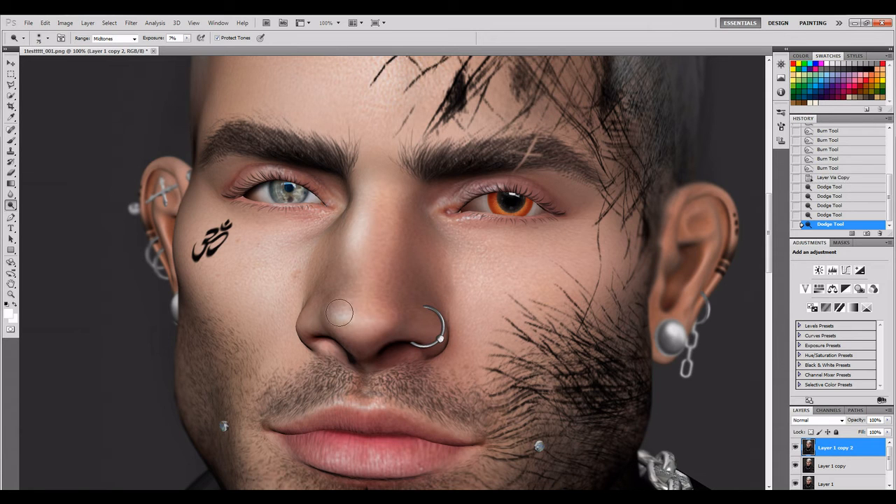
click(339, 313)
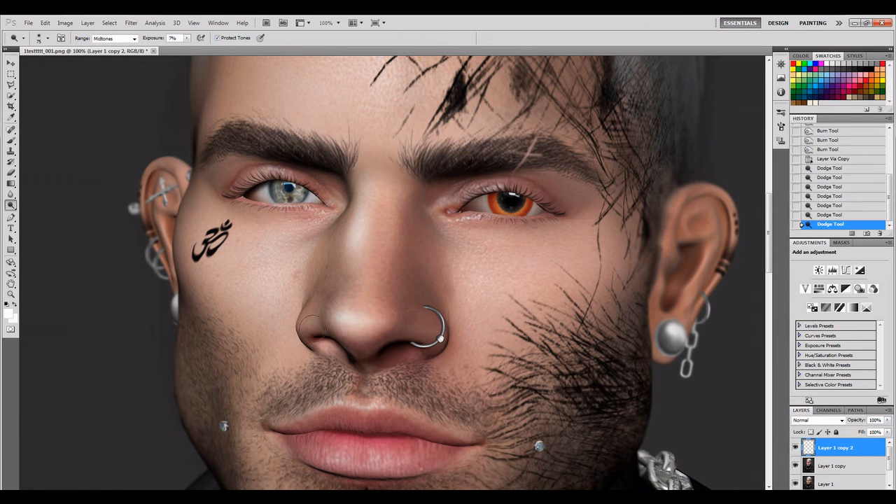
Step: Dodge the tip of the nose and the unpierced nostril with repeated dabs
click(362, 326)
click(308, 327)
click(308, 327)
click(308, 328)
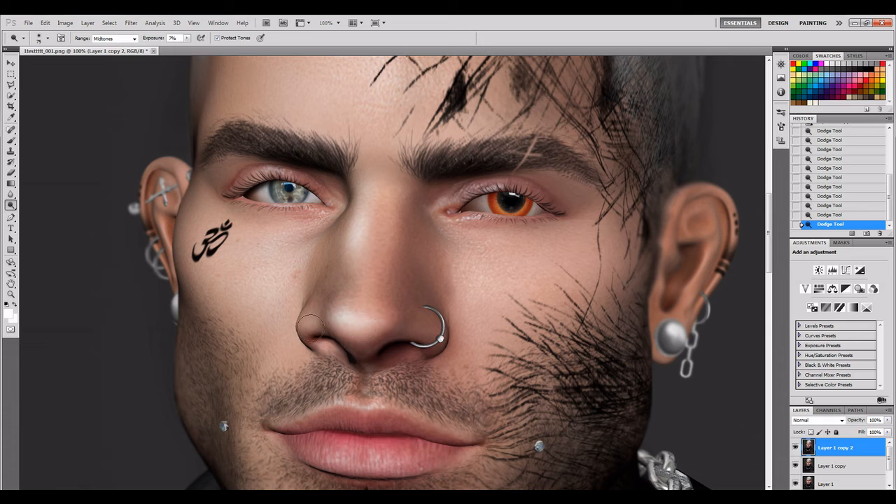
click(307, 329)
click(307, 326)
click(308, 316)
click(308, 318)
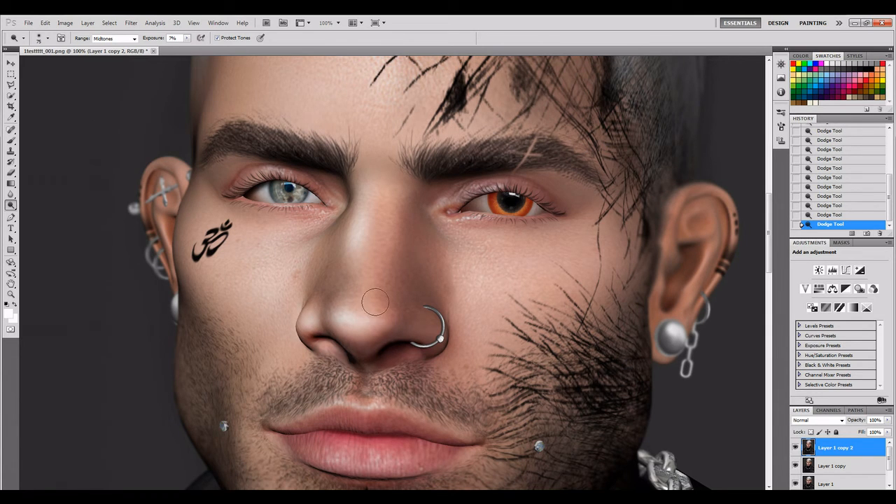
Step: Set the Dodge brush size to 123 px and lighten the stubbled chin around the pointed black beard gap
scroll(375, 302, down, 5)
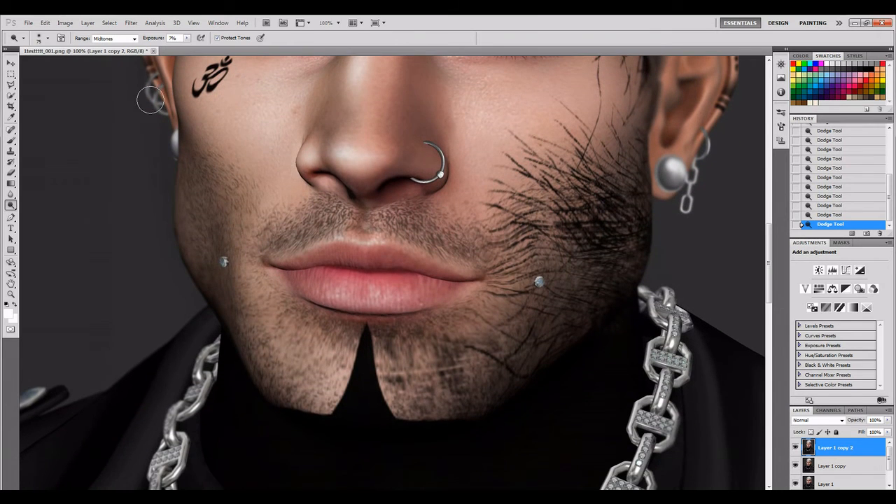
click(47, 39)
click(65, 64)
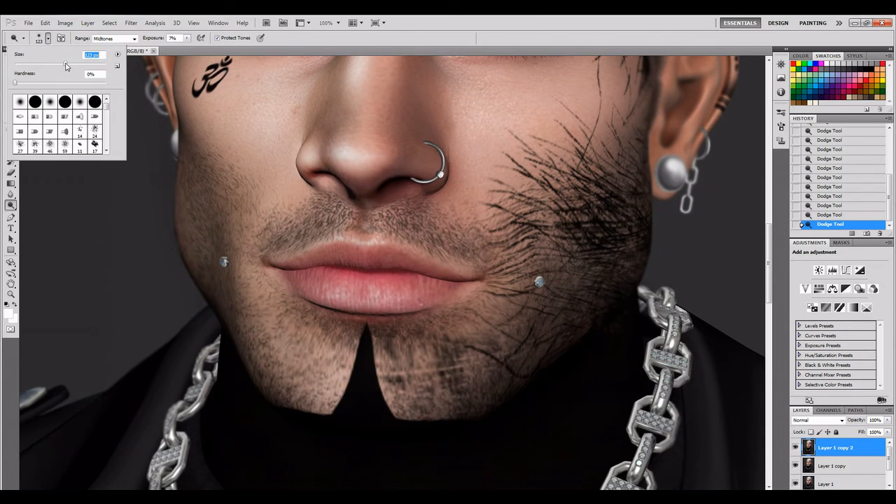
mouse_move(316, 368)
mouse_down()
mouse_move(345, 376)
mouse_move(337, 385)
mouse_move(315, 372)
mouse_move(372, 390)
mouse_move(424, 383)
mouse_move(380, 391)
mouse_up()
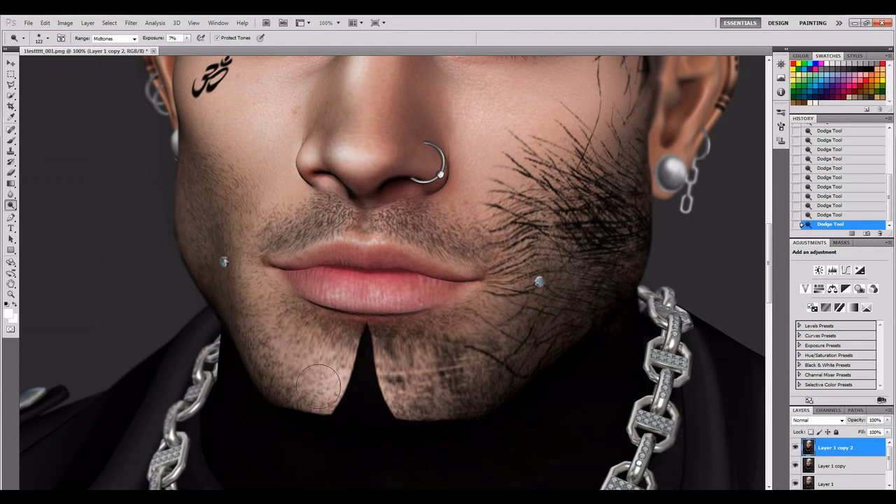
Step: Set the Dodge brush size to 79 px and brighten the iris and white of the blue-grey eye
scroll(379, 364, up, 3)
scroll(381, 336, up, 6)
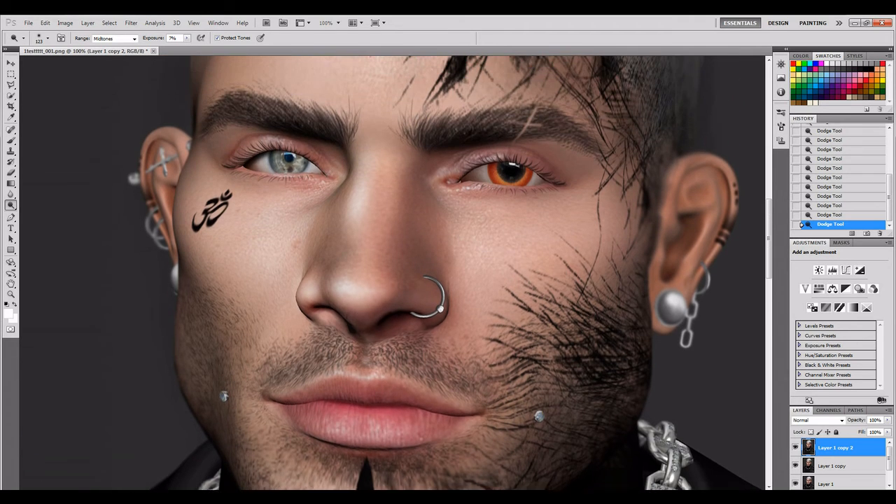
click(46, 37)
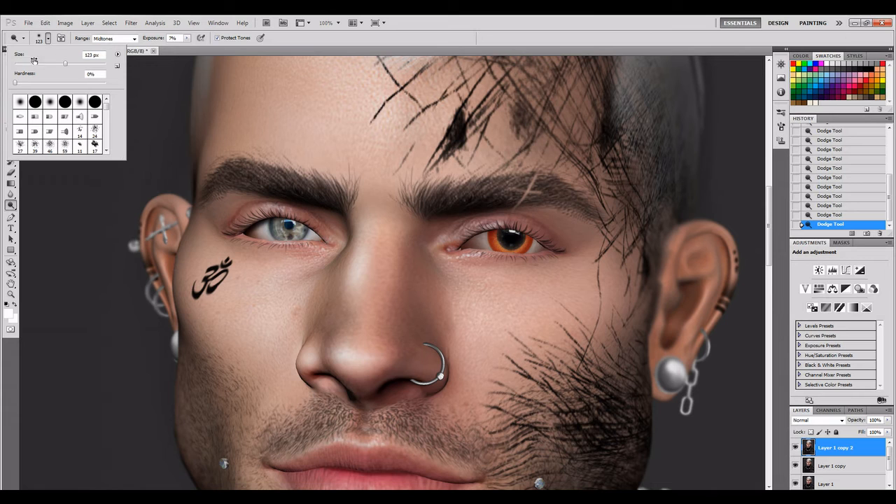
click(47, 64)
click(56, 64)
click(768, 230)
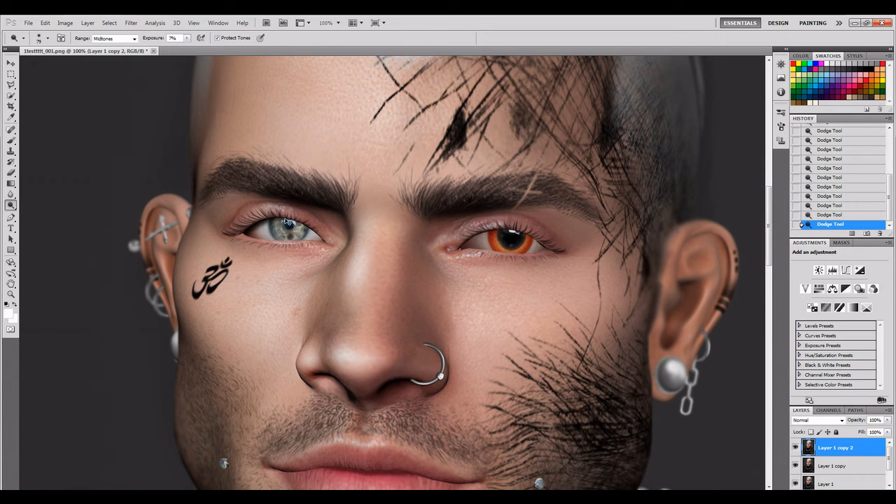
key(ctrl+plus)
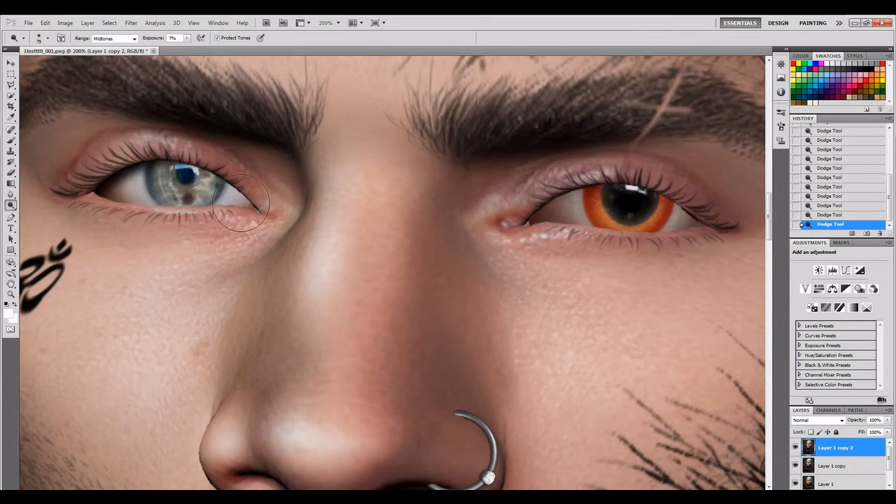
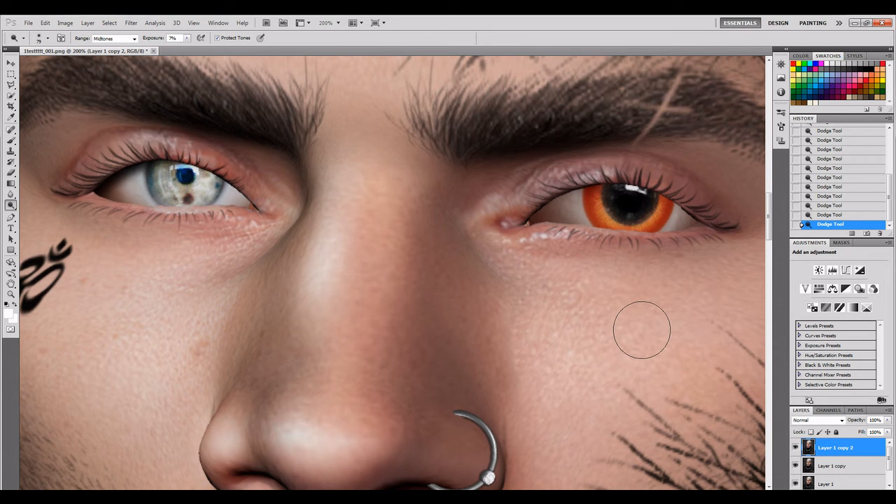
Step: Compare the portrait with and without the dodging by toggling the visibility of Layer 1 copy 2, and duplicate that layer
key(ctrl+minus)
key(ctrl+minus)
key(ctrl+minus)
key(ctrl+minus)
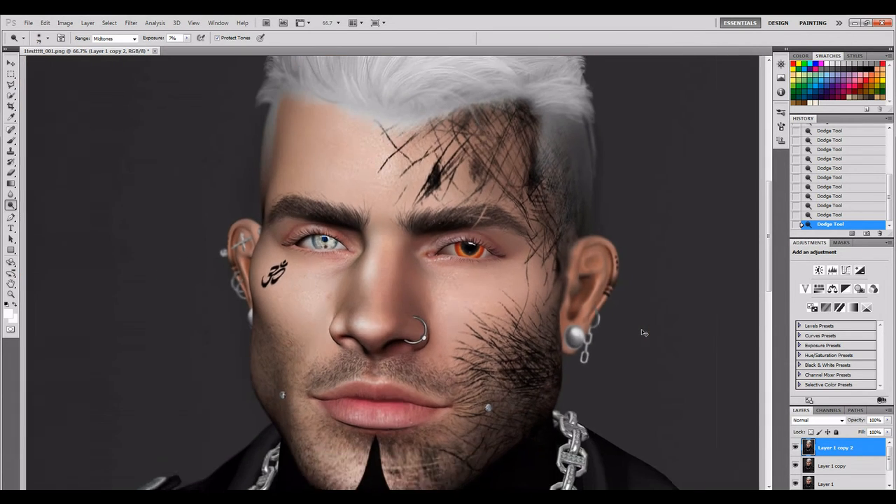
key(ctrl+minus)
key(ctrl+plus)
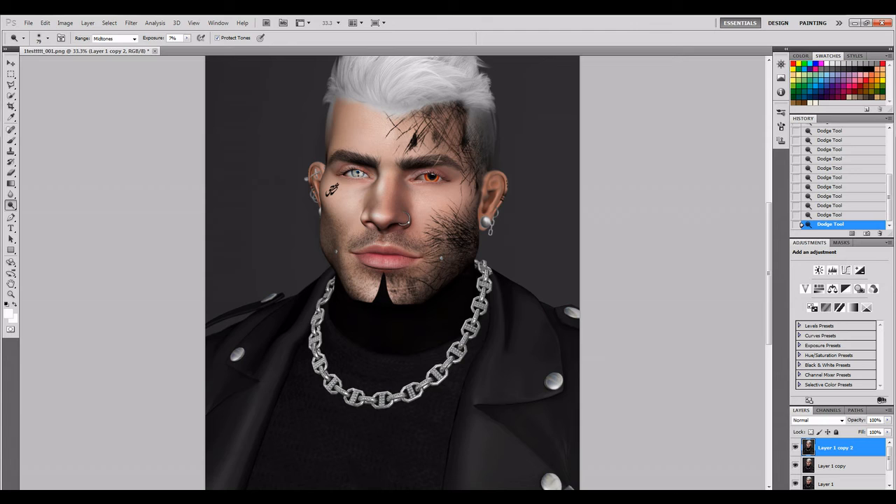
scroll(546, 266, up, 1)
click(795, 447)
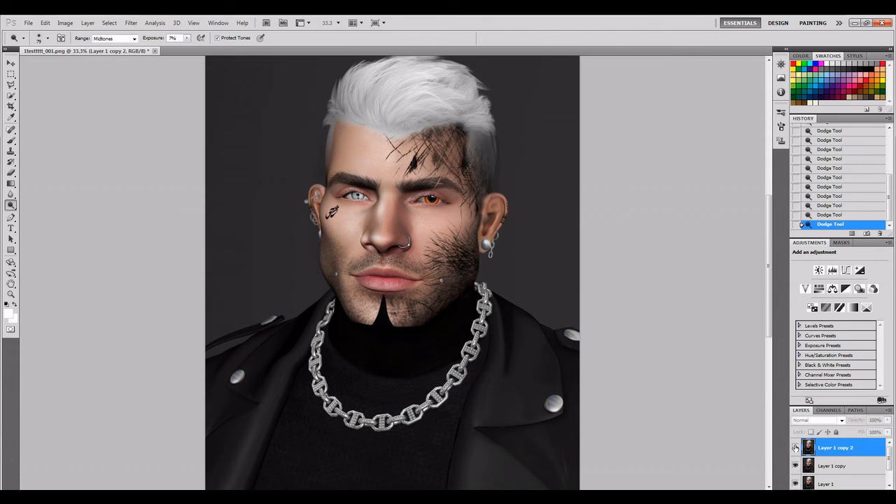
click(795, 448)
click(795, 447)
click(795, 447)
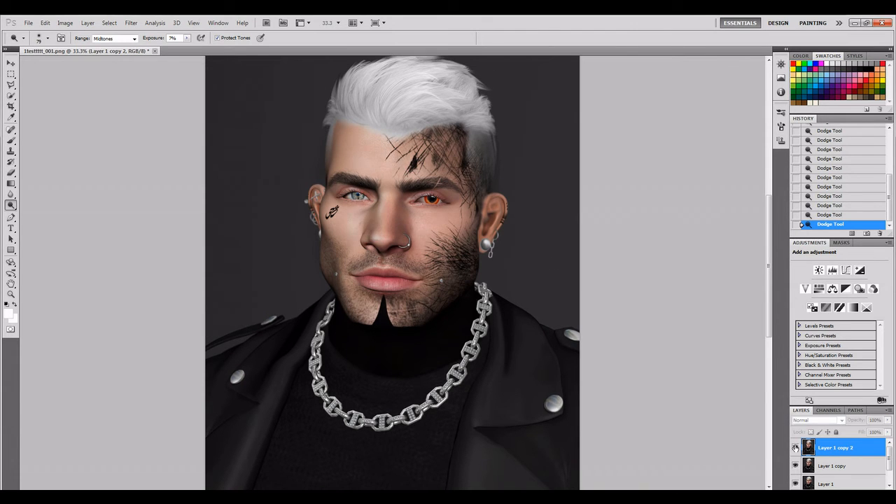
click(795, 448)
click(795, 447)
click(795, 447)
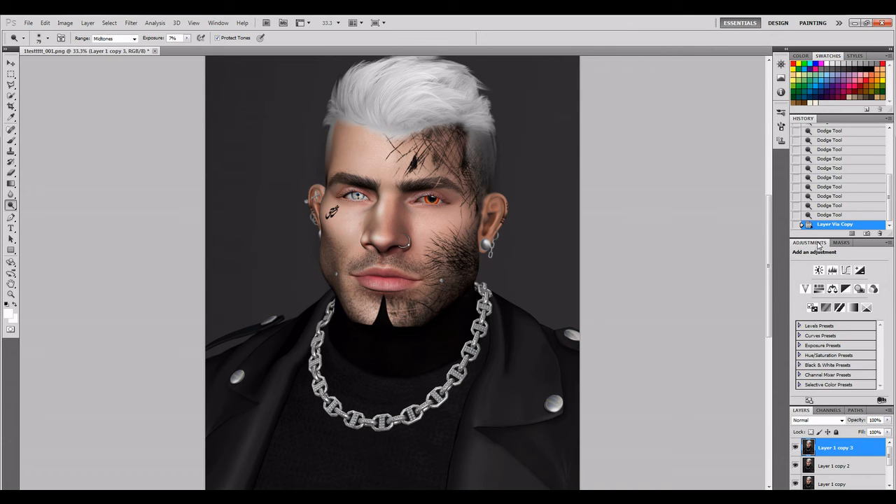
click(838, 497)
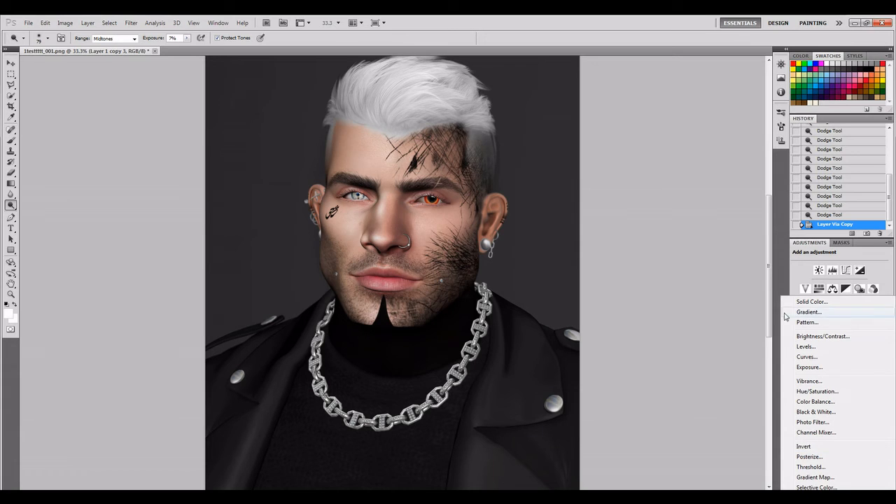
click(686, 376)
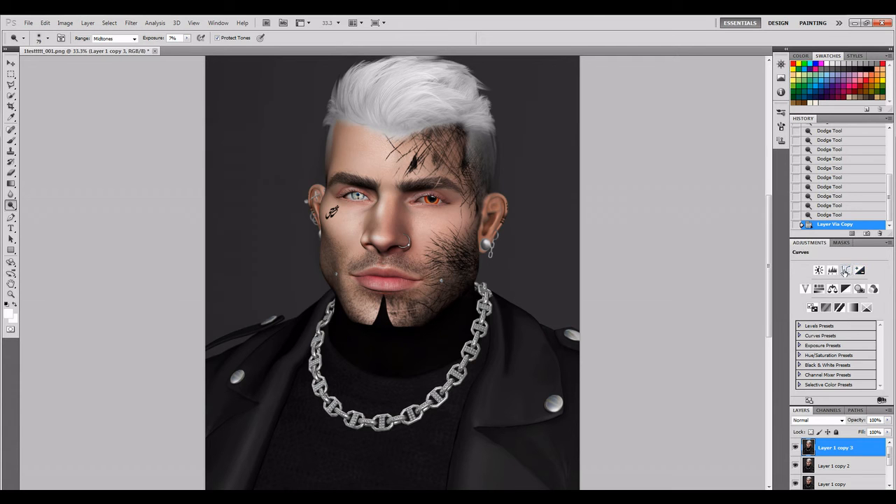
Step: Add a Curves adjustment with points at input 60, output 40 and input 186, output 188, and compare the portrait with it hidden and shown
click(845, 272)
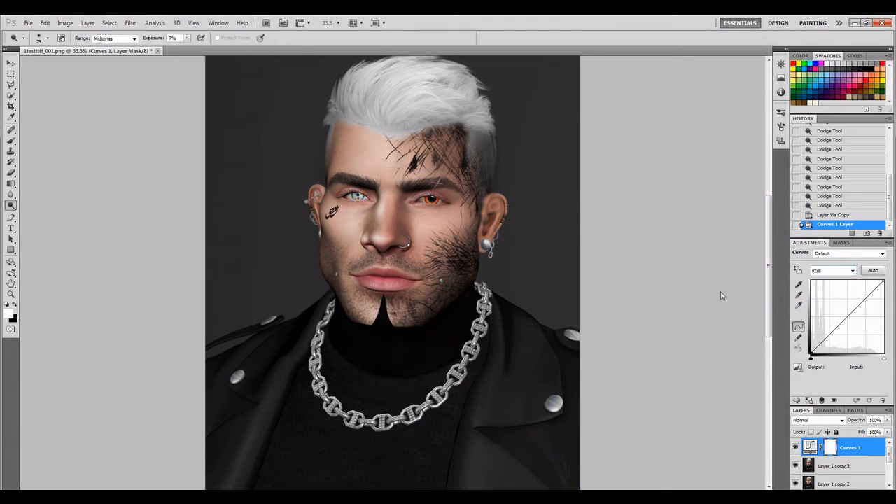
click(798, 295)
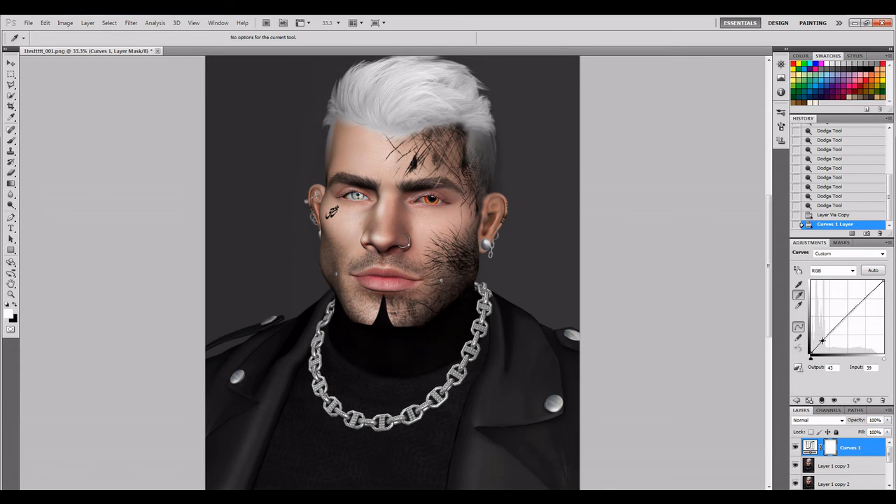
drag(823, 340, 828, 341)
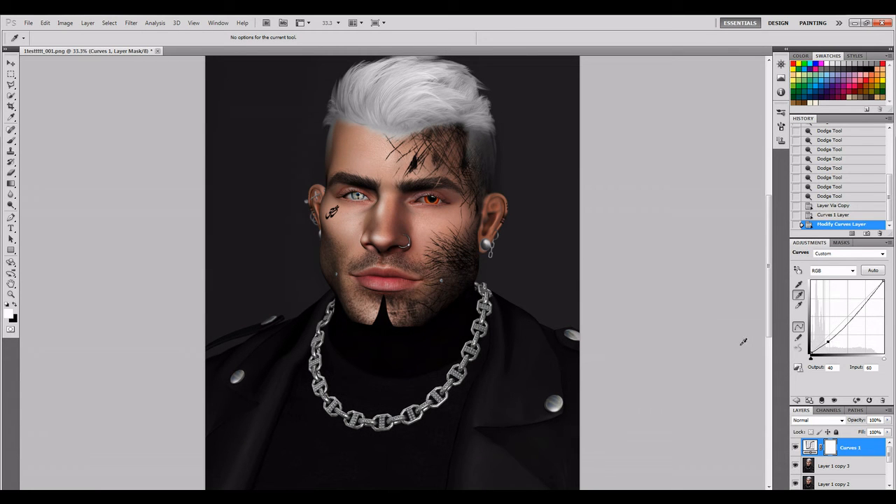
click(867, 299)
drag(867, 299, 863, 300)
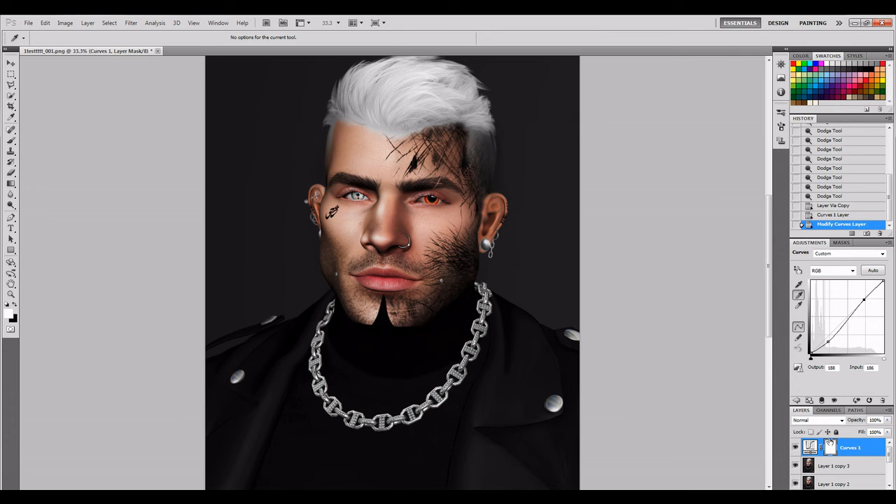
click(795, 448)
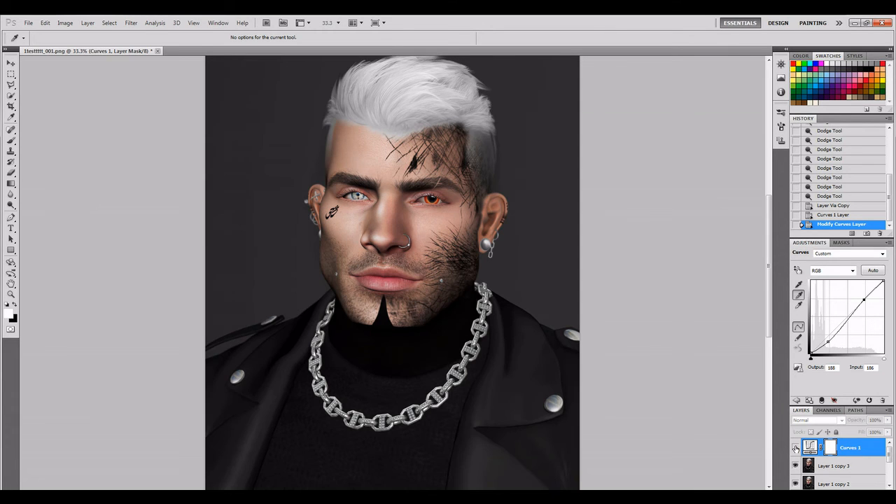
click(795, 448)
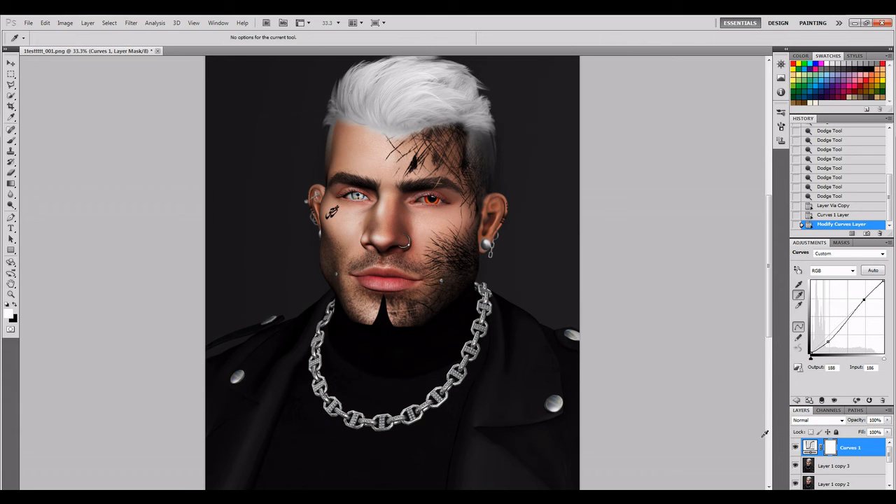
Step: Add a Brightness/Contrast adjustment directly above Layer 1 copy 3 and set its contrast to 11
click(856, 464)
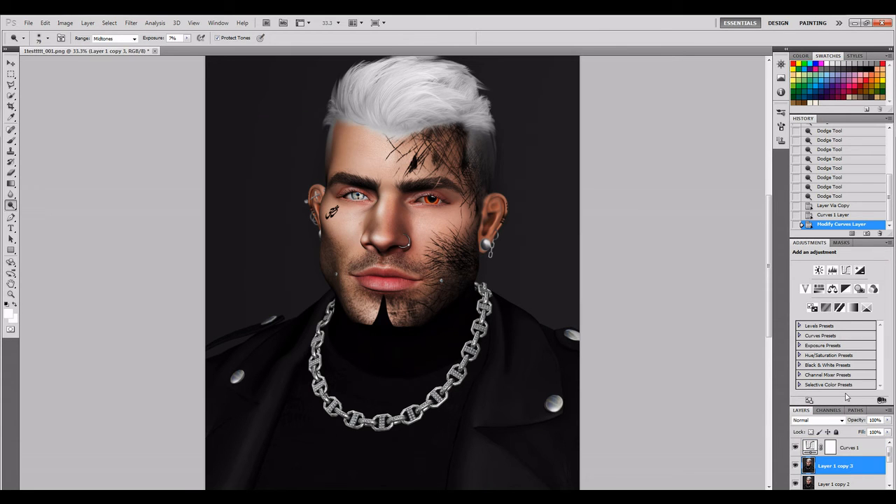
click(818, 270)
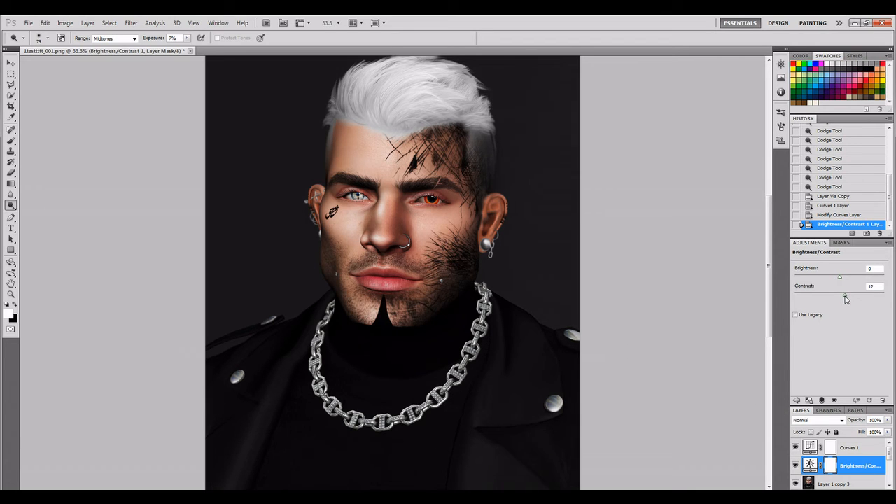
drag(845, 295, 845, 297)
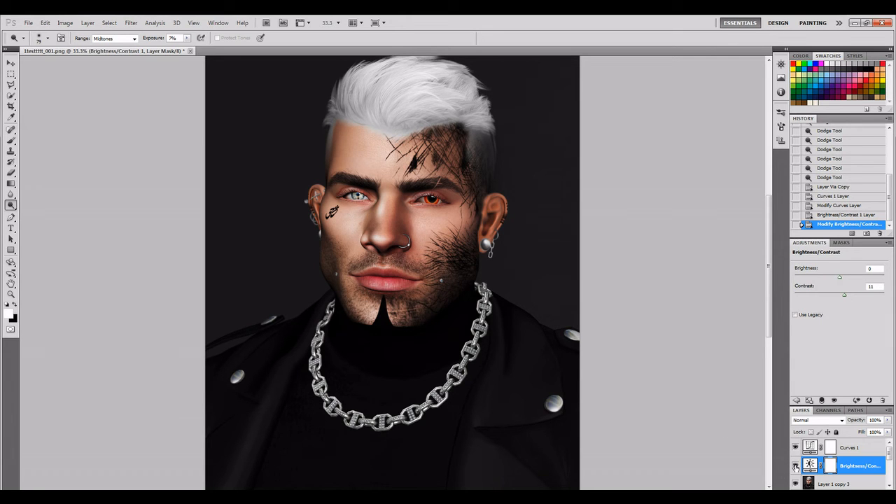
Step: Add an Exposure adjustment directly above Layer 1 copy 3 and set its gamma correction to 0.96
click(826, 484)
click(857, 271)
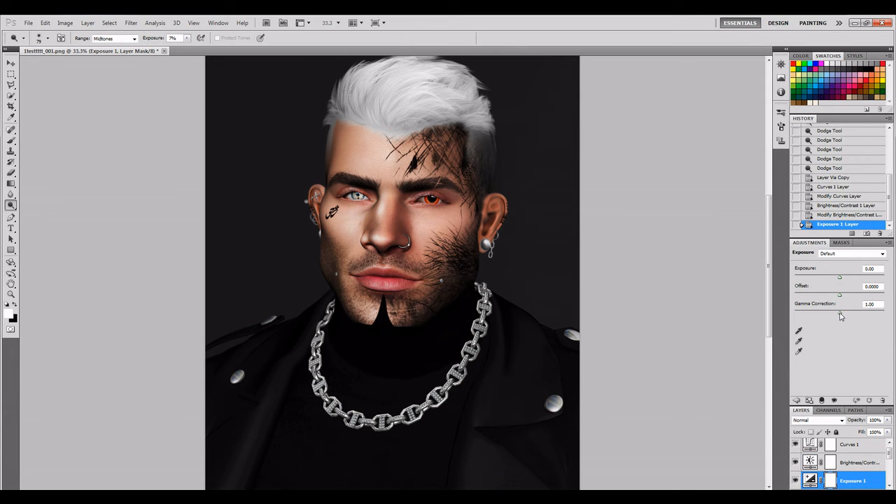
drag(840, 316, 842, 316)
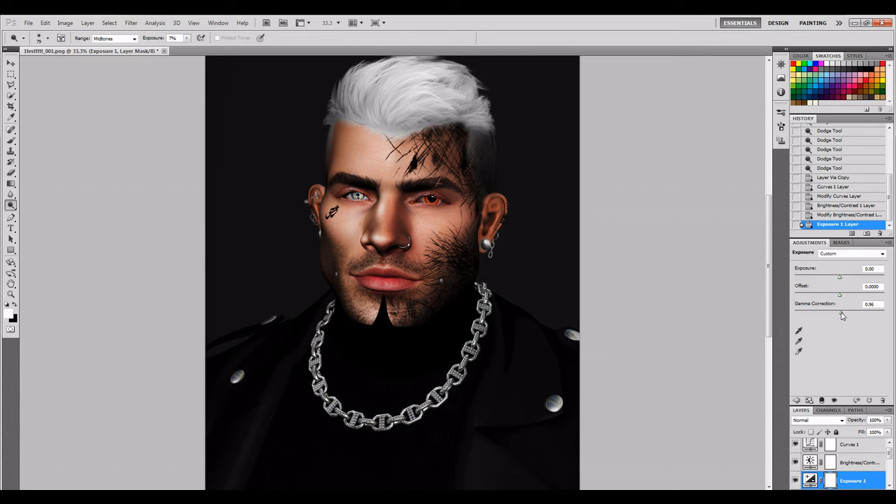
drag(842, 315, 842, 315)
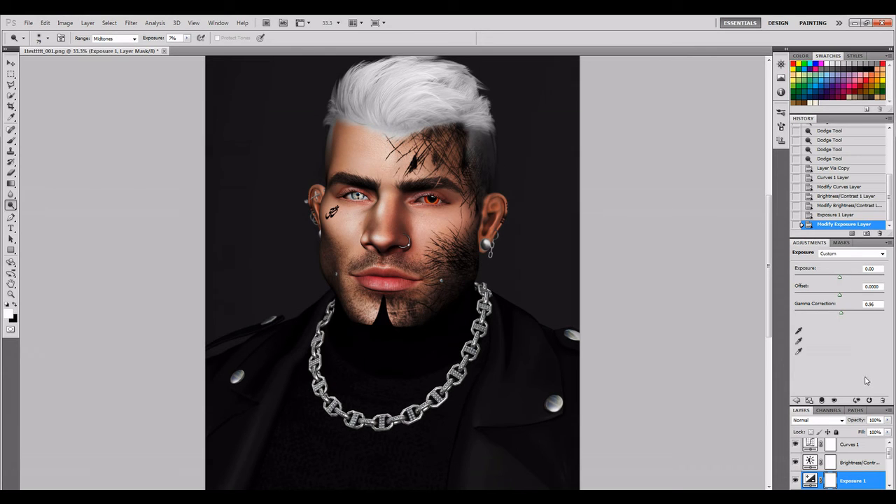
Step: Add a Gradient Map adjustment directly above Layer 1 copy 3 and apply the black-to-white gradient preset
scroll(840, 473, down, 2)
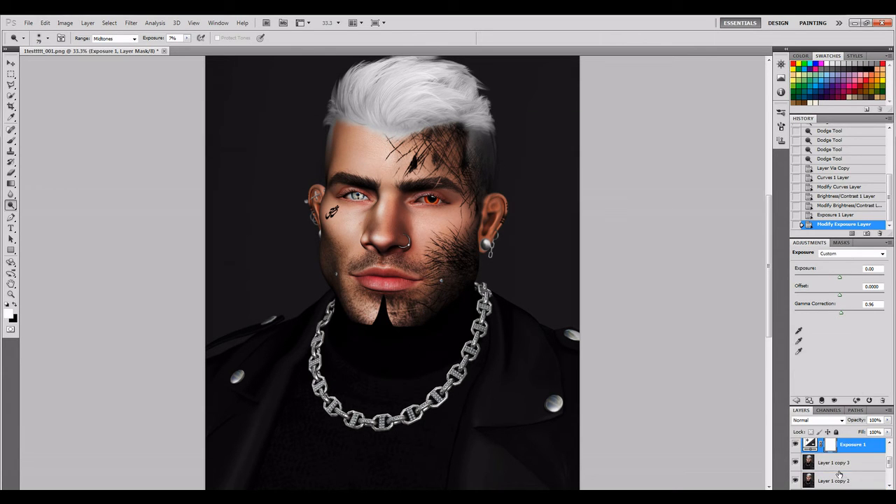
click(835, 463)
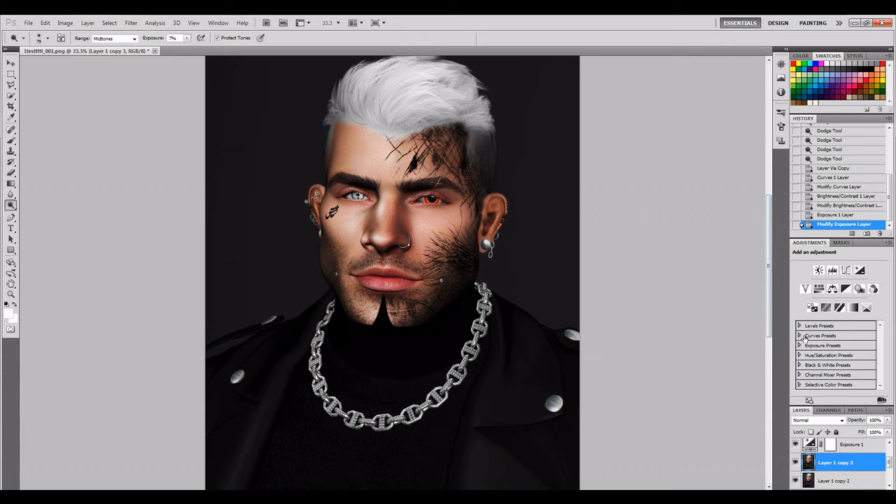
click(853, 308)
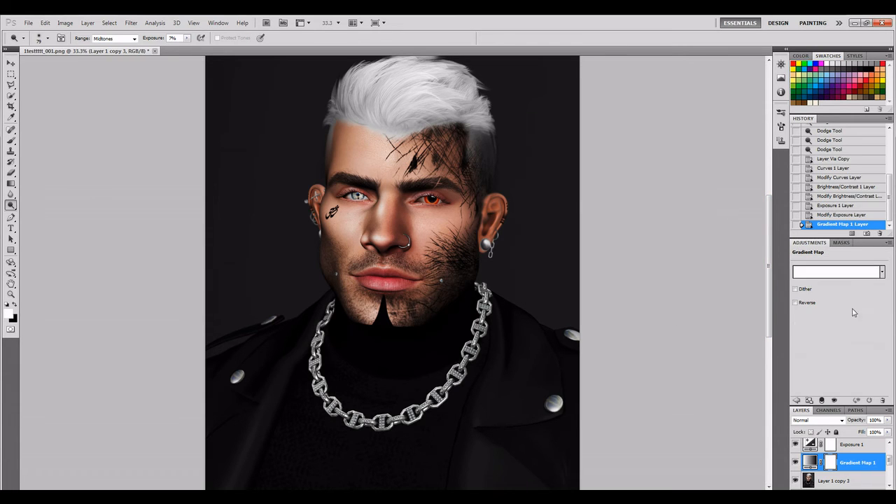
click(881, 273)
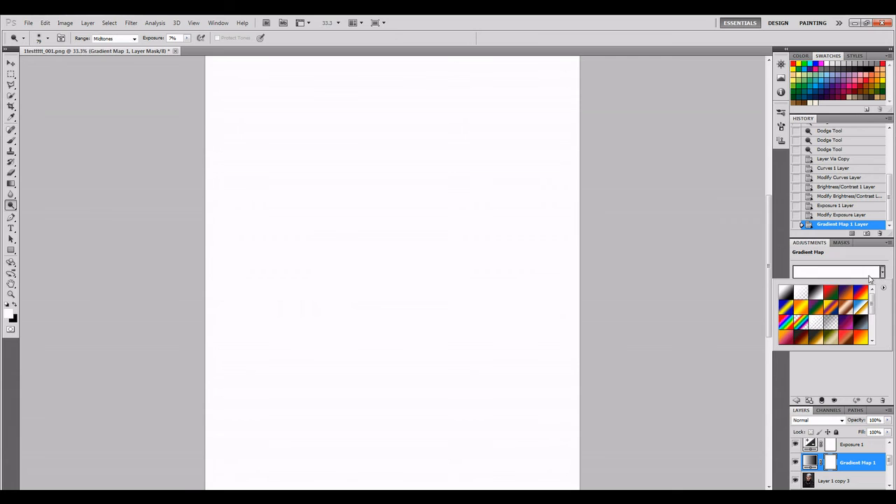
scroll(798, 339, down, 3)
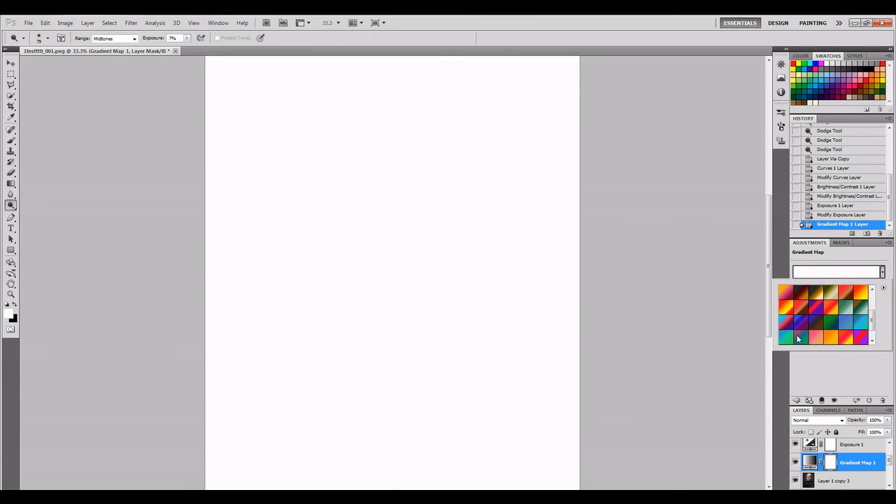
scroll(811, 337, up, 3)
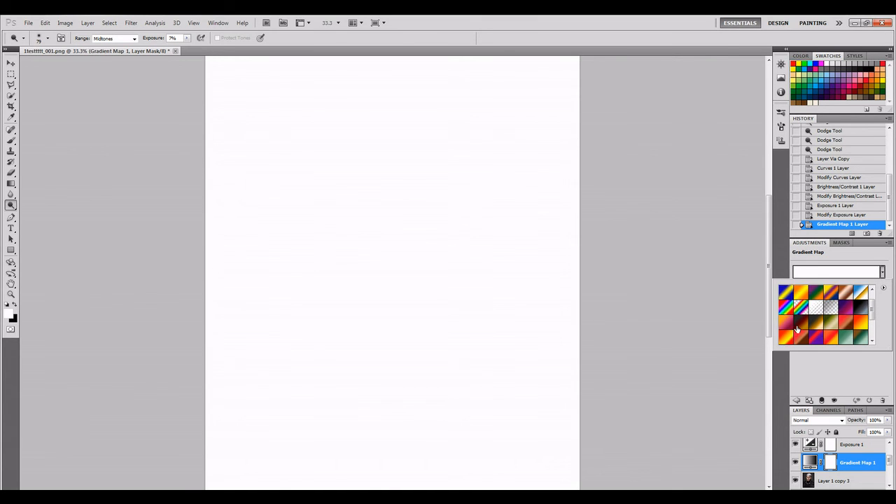
scroll(818, 323, down, 4)
scroll(820, 323, up, 5)
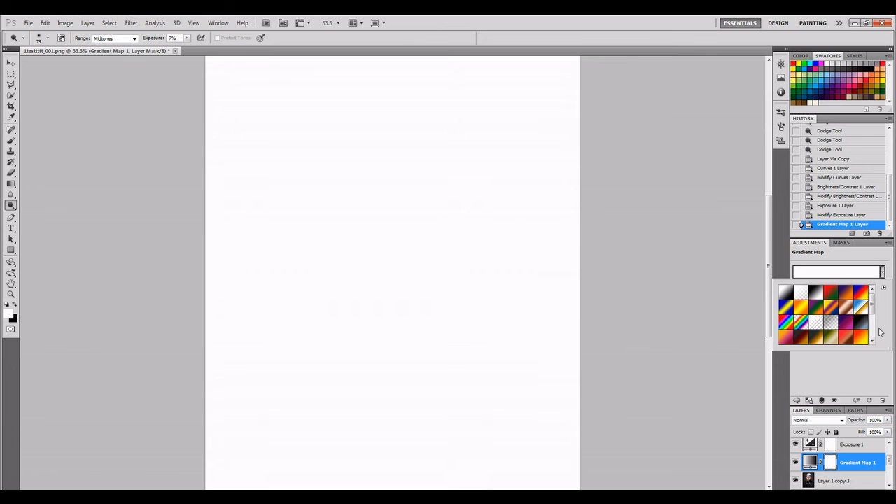
scroll(820, 329, down, 3)
scroll(824, 321, up, 3)
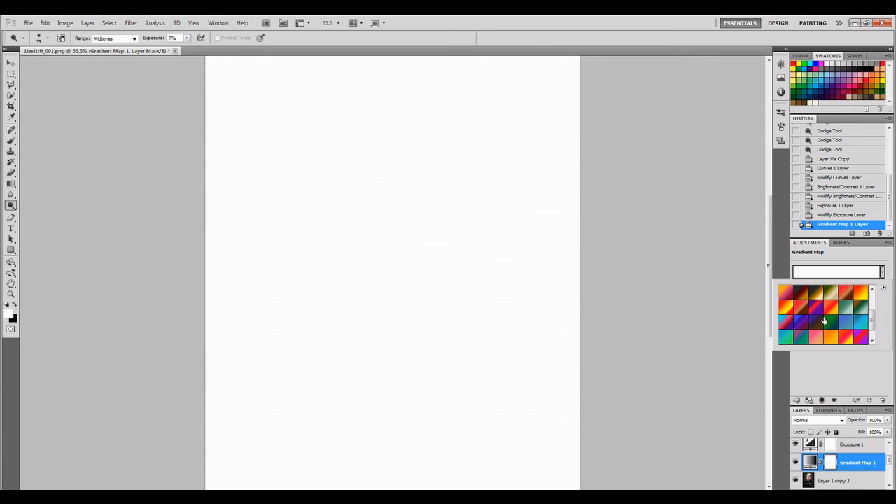
scroll(828, 319, up, 3)
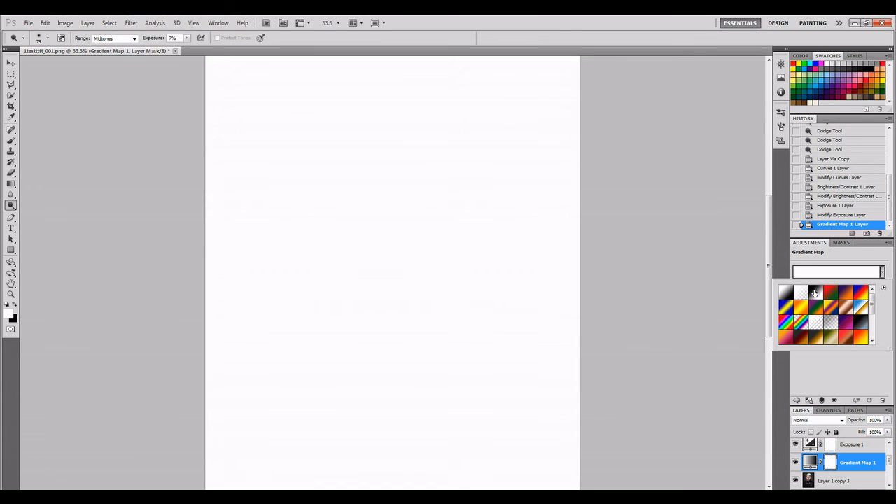
click(814, 293)
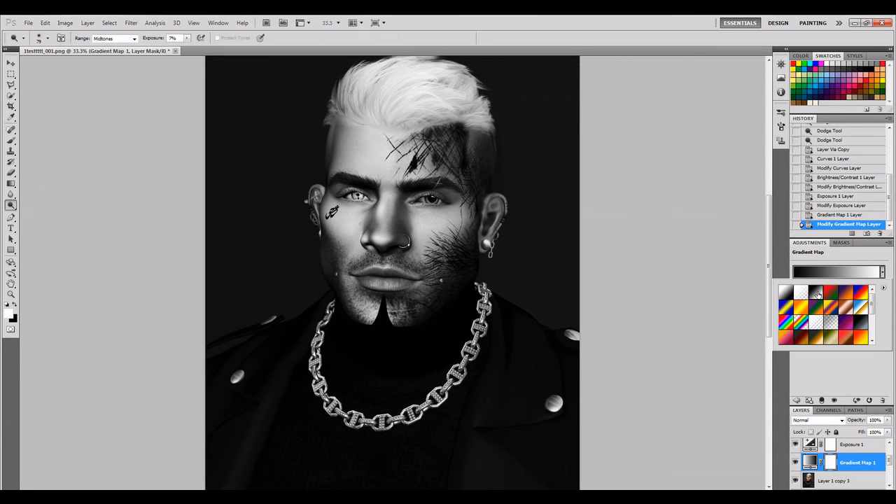
click(824, 375)
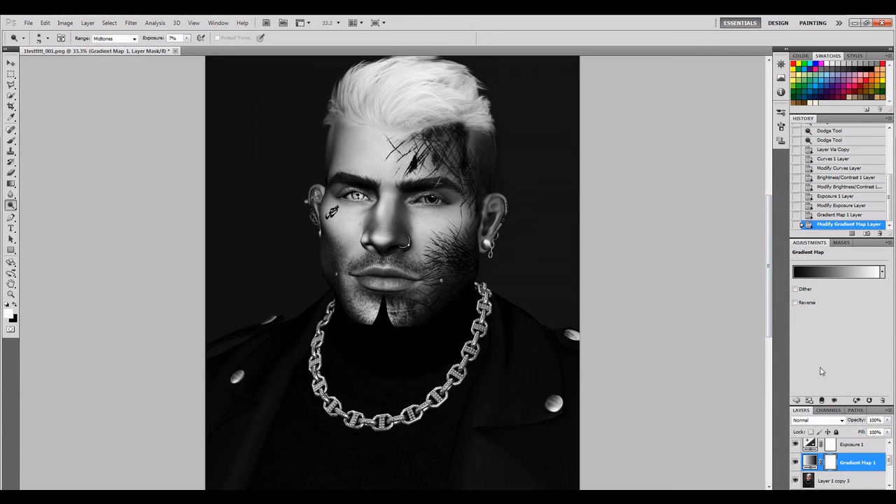
Step: Try successive blend modes on the Gradient Map layer, apply Luminosity at 100% opacity, and select Layer 1 copy 3
right_click(858, 465)
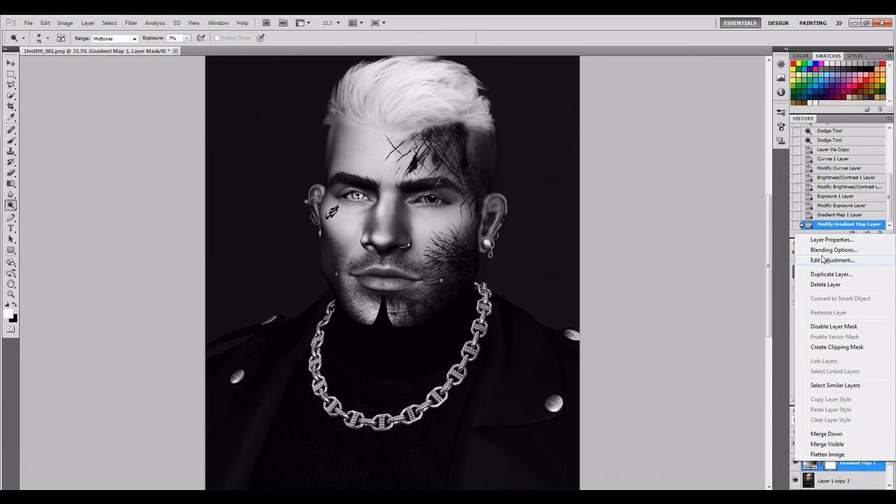
click(826, 250)
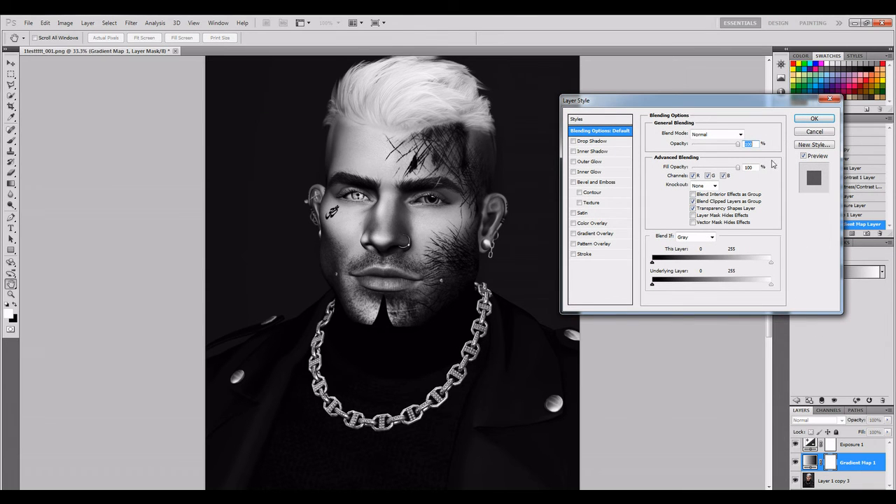
click(740, 134)
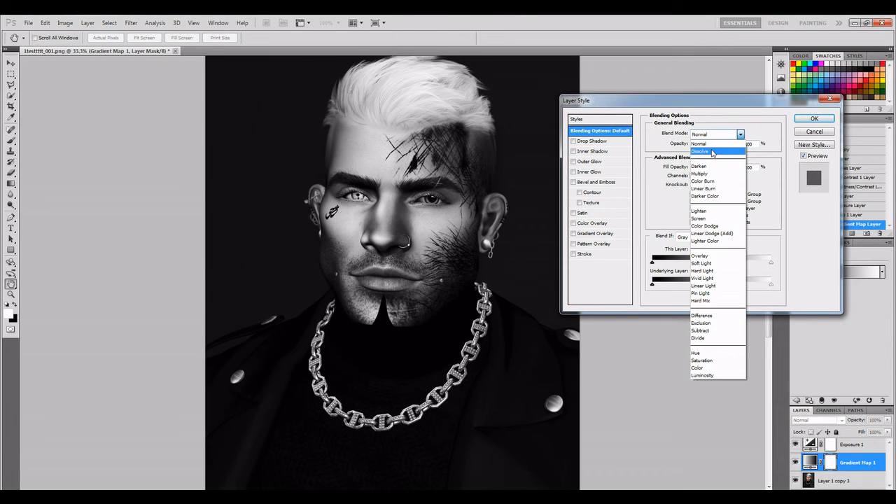
click(713, 152)
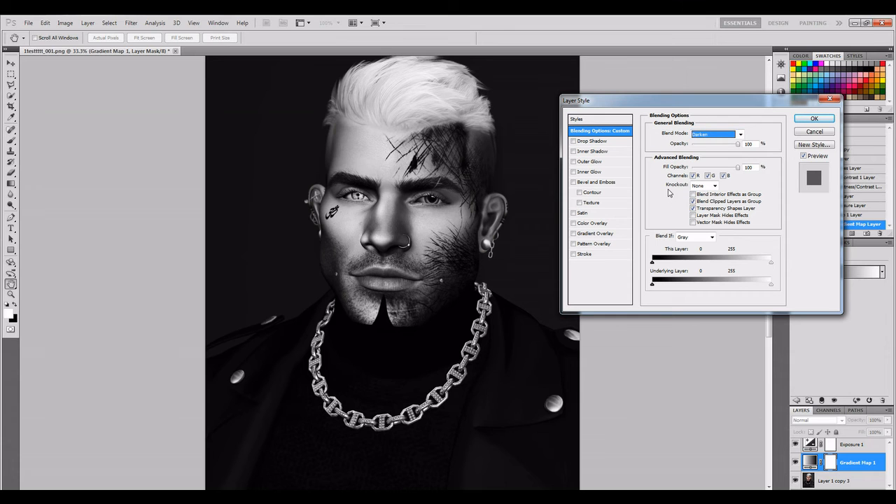
key(Down)
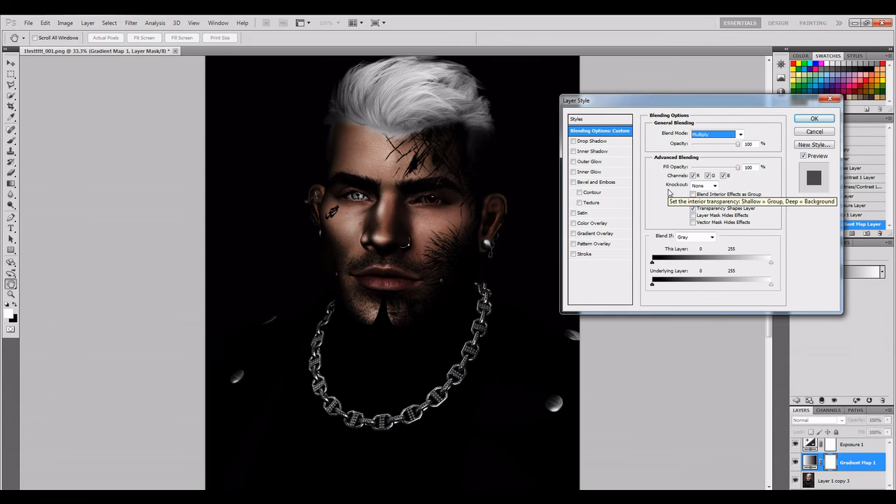
key(Down)
key(Down)
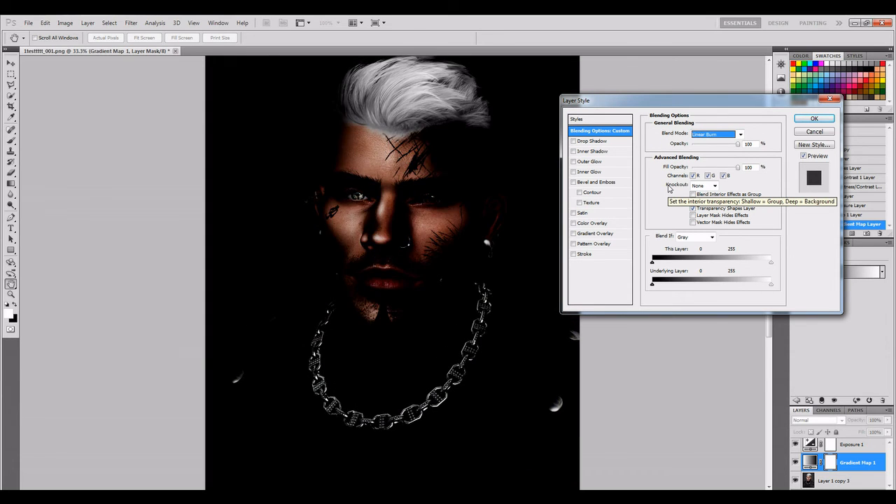
key(Down)
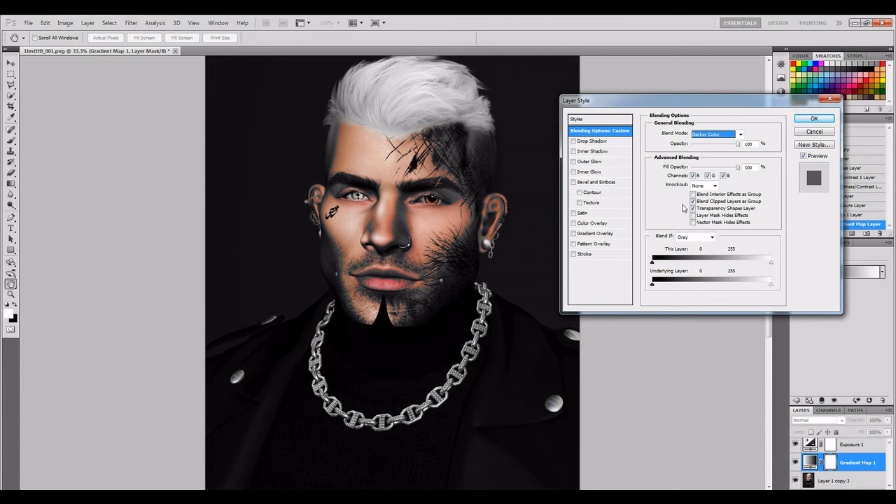
key(Down)
key(Down)
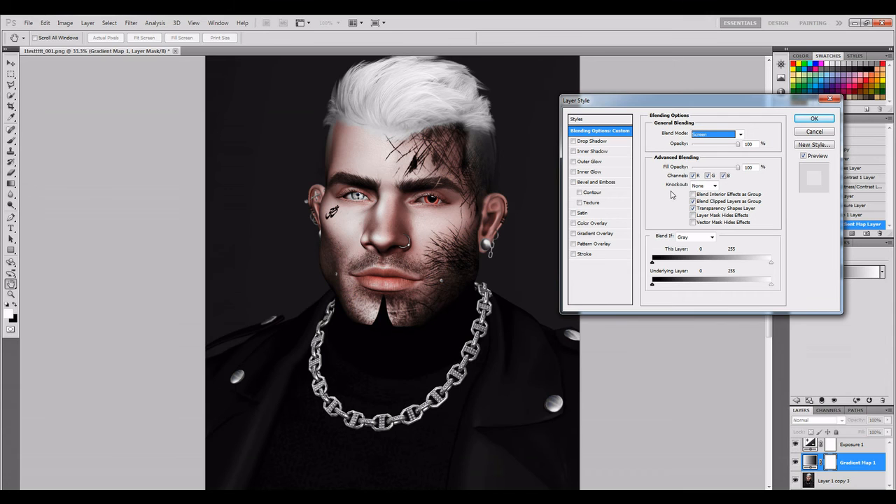
key(Down)
key(Down)
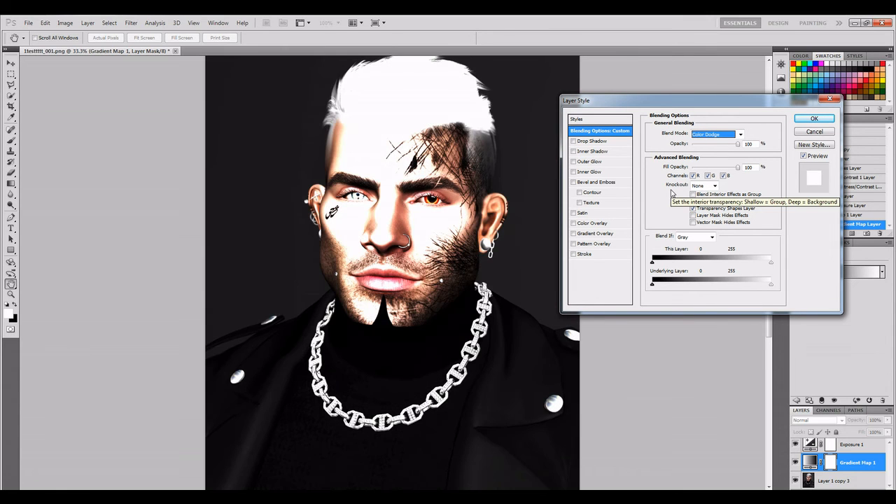
key(Down)
key(Down)
key(Down)
key(Down)
key(Down)
key(Down)
key(Down)
key(Down)
key(Down)
key(Down)
key(Down)
key(Down)
key(Down)
key(Down)
key(Down)
key(Down)
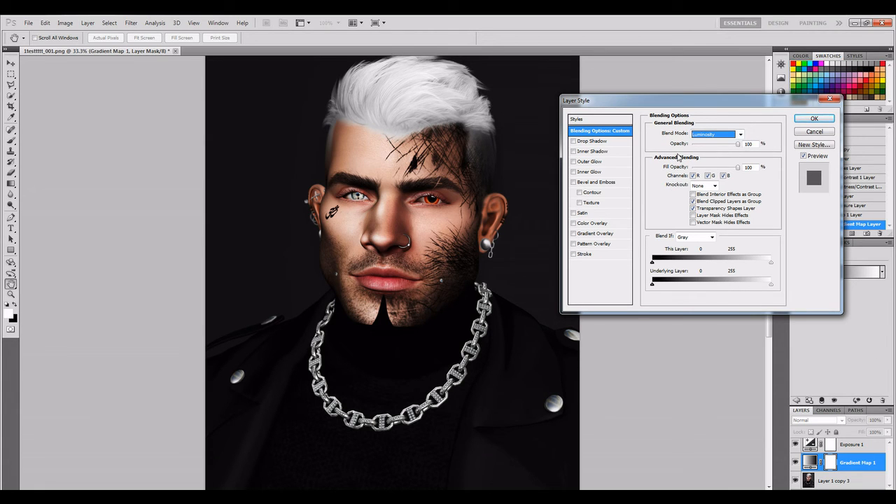
click(812, 119)
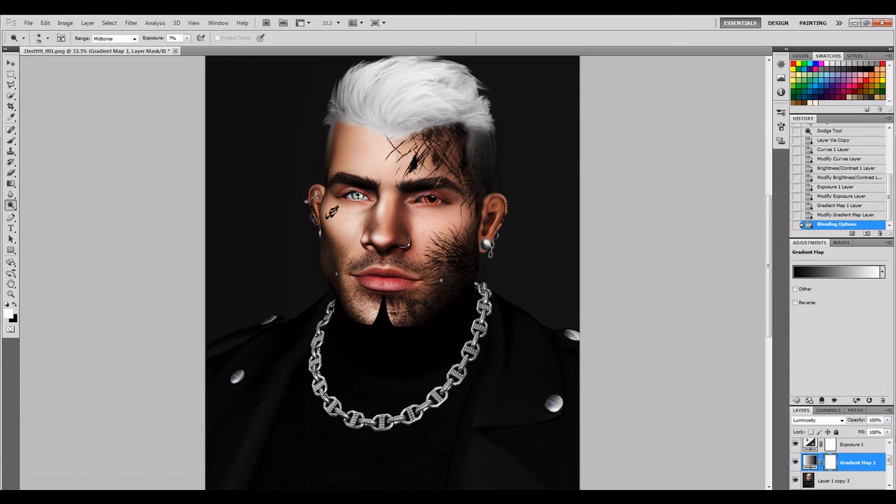
click(838, 481)
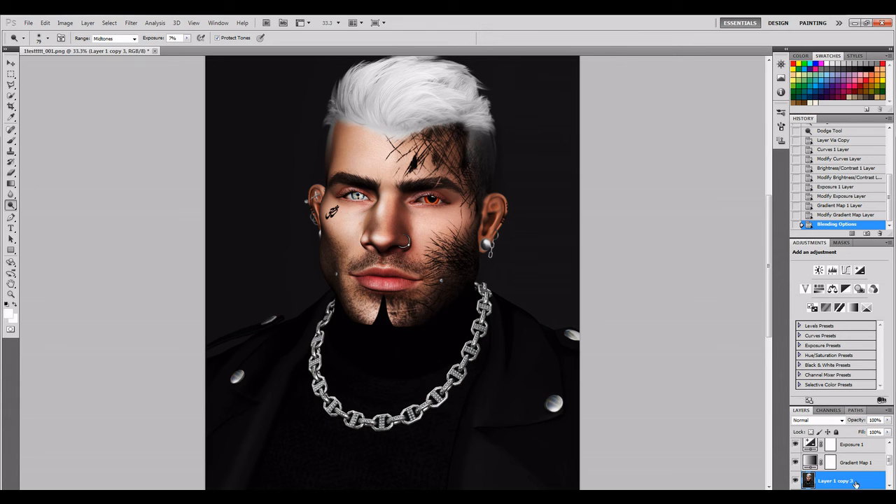
Step: Set up the Brush tool with a soft round tip at 0% hardness and a size of 267 px
click(11, 140)
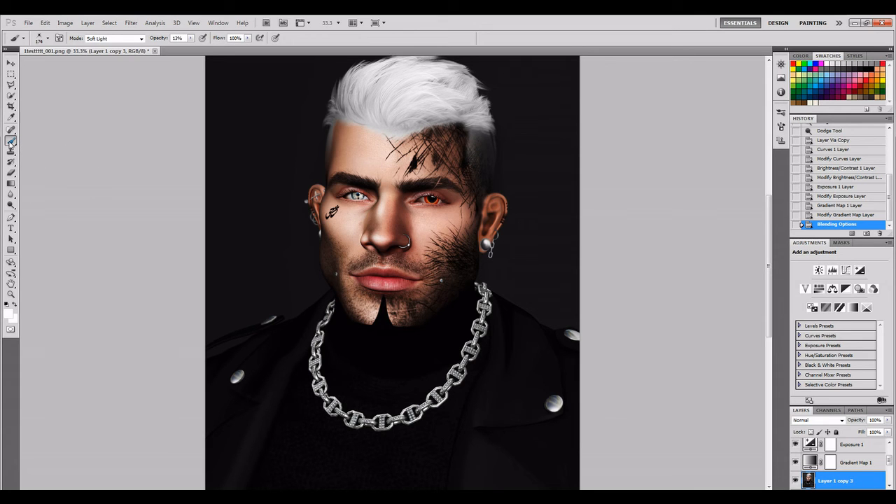
click(47, 38)
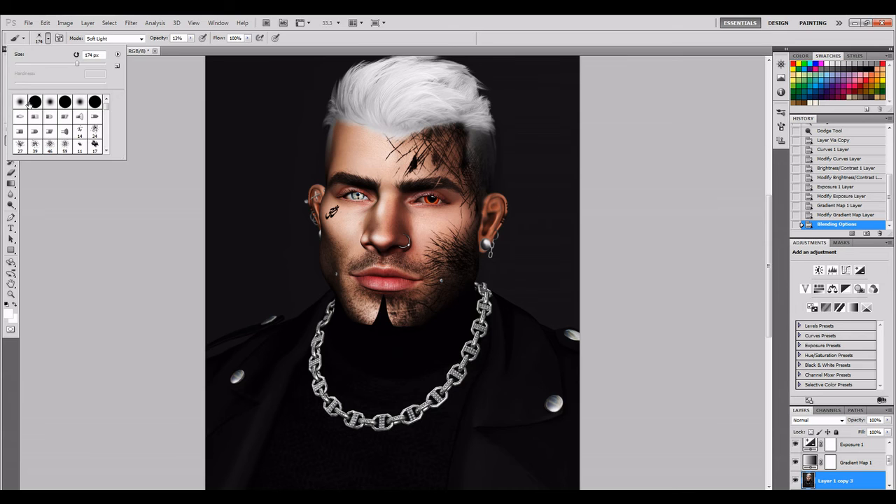
click(24, 103)
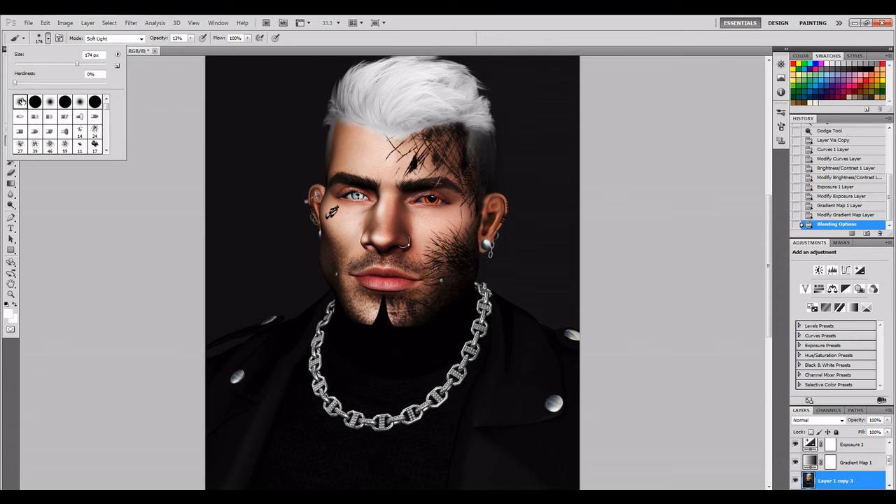
click(44, 198)
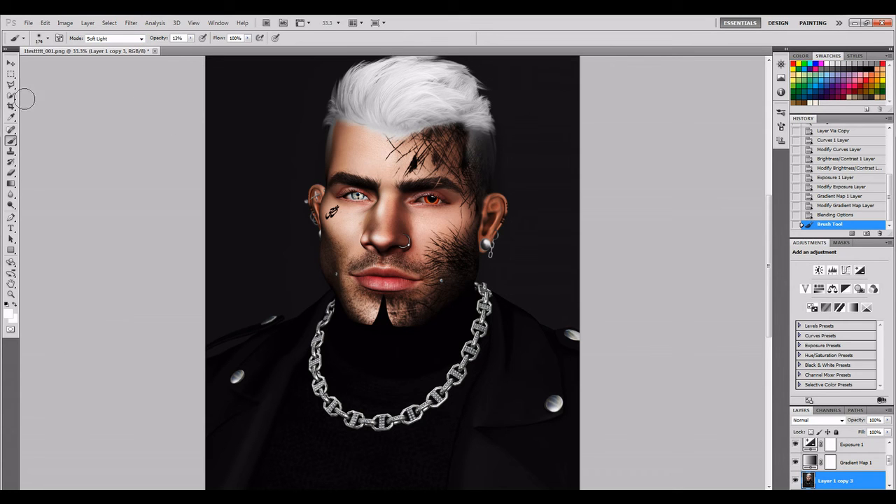
click(48, 39)
click(86, 63)
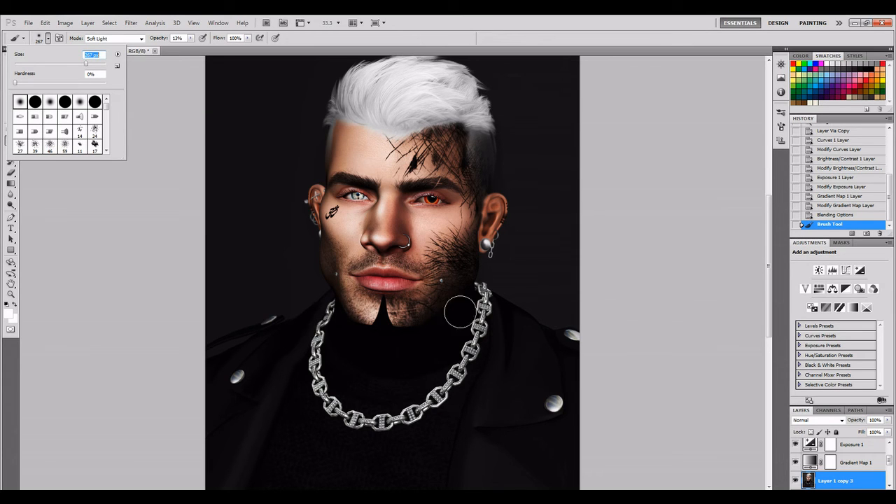
Step: Try brushing white in Soft Light mode at 13% opacity over the background beside the necklace, shoulder and earring
mouse_move(476, 281)
mouse_down()
mouse_move(468, 294)
mouse_move(493, 303)
mouse_up()
drag(552, 346, 553, 326)
drag(480, 296, 474, 294)
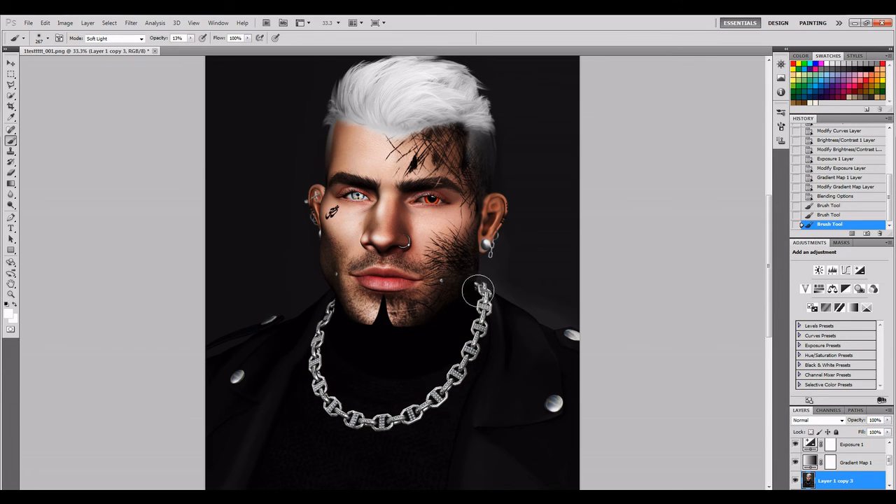
mouse_move(491, 217)
mouse_down()
mouse_move(486, 246)
mouse_move(488, 224)
mouse_up()
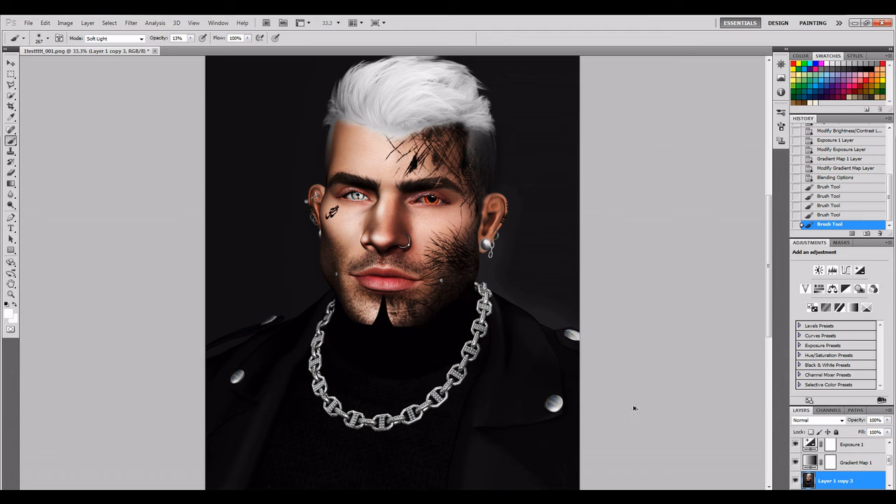
Step: Undo all the white brush strokes on Layer 1 copy 3
key(ctrl+z)
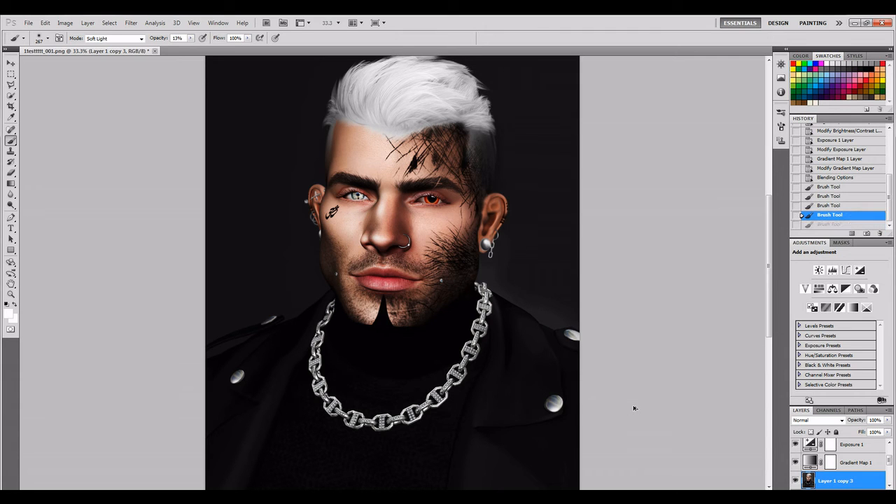
key(ctrl+alt+z)
key(ctrl+alt+z)
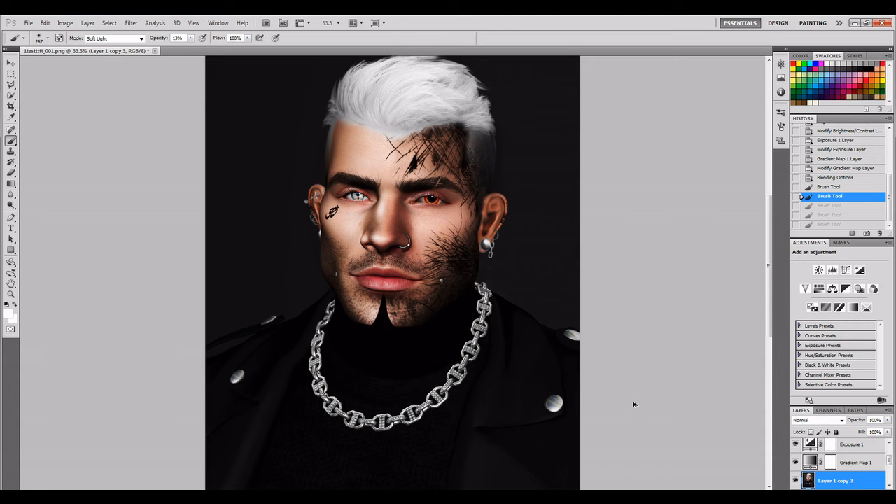
key(ctrl+alt+z)
key(ctrl+alt+z)
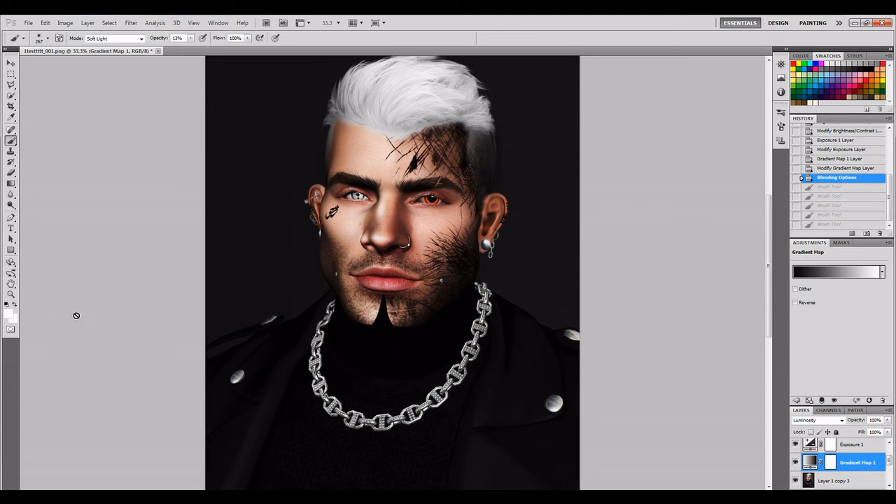
Step: Set the foreground colour to black and duplicate Layer 1 copy 3
click(873, 66)
click(845, 480)
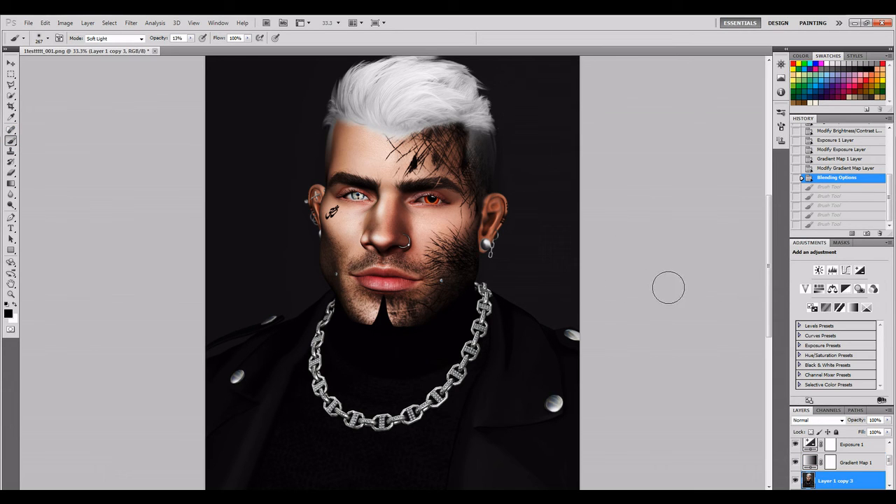
key(ctrl+j)
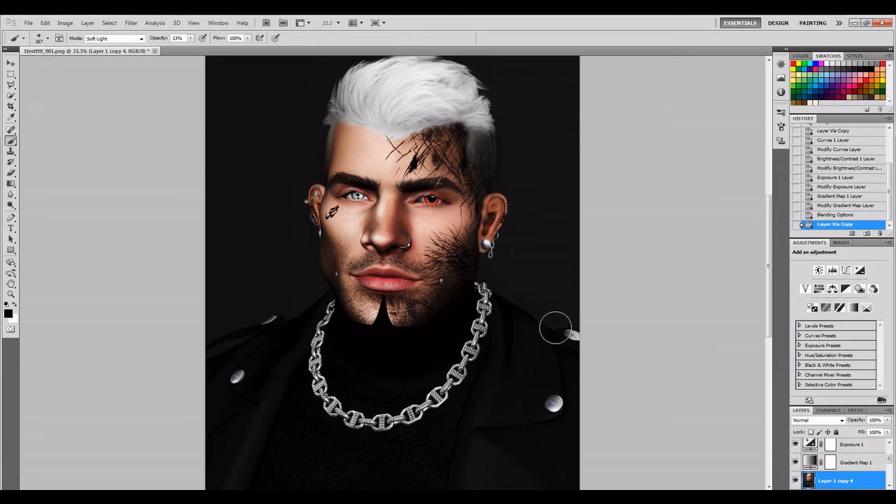
Step: Paint black Soft Light shading at 13% opacity over the jacket, shoulders, necklace edges and the scarred side of the head on the duplicate layer
drag(567, 350, 389, 369)
mouse_move(303, 316)
mouse_down()
mouse_move(212, 359)
mouse_move(234, 344)
mouse_move(230, 364)
mouse_up()
mouse_move(337, 345)
mouse_down()
mouse_move(326, 329)
mouse_move(341, 364)
mouse_up()
drag(337, 299, 335, 283)
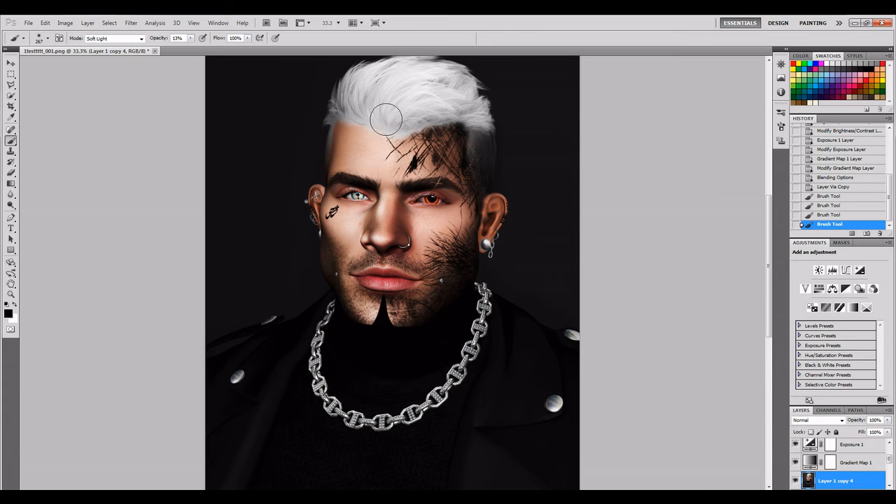
mouse_move(483, 112)
mouse_down()
mouse_move(467, 81)
mouse_move(499, 127)
mouse_up()
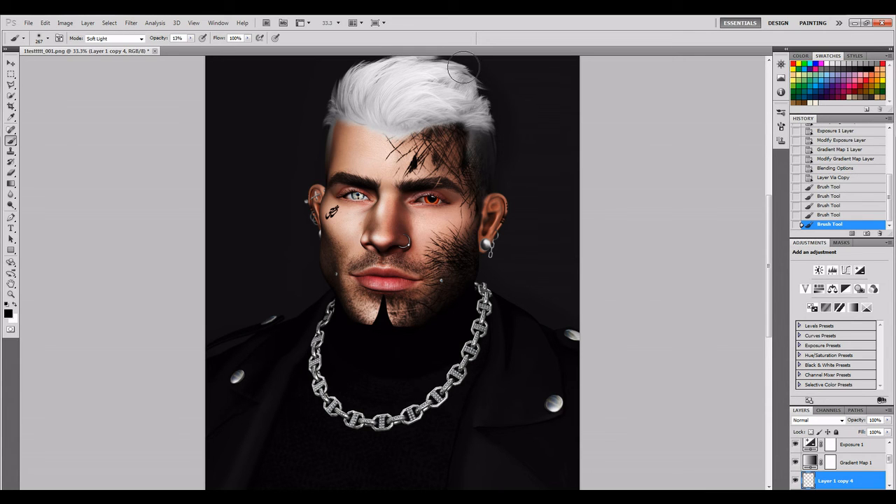
mouse_move(463, 67)
mouse_down()
mouse_move(476, 117)
mouse_move(504, 126)
mouse_up()
mouse_move(482, 79)
mouse_down()
mouse_move(511, 135)
mouse_move(500, 254)
mouse_move(488, 228)
mouse_move(478, 256)
mouse_up()
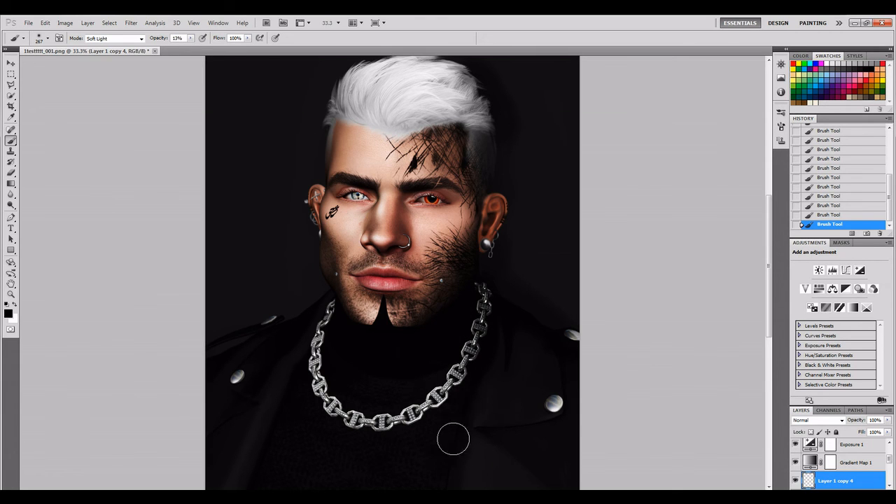
mouse_move(543, 373)
mouse_down()
mouse_move(577, 369)
mouse_move(578, 396)
mouse_up()
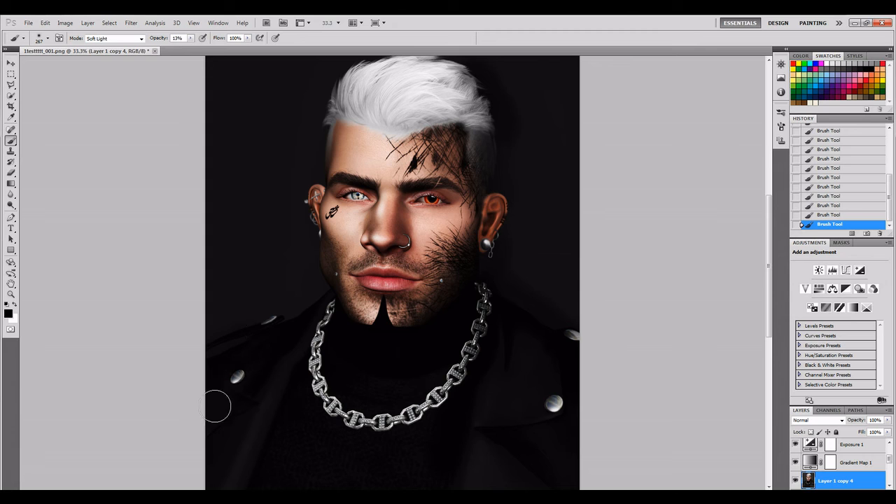
drag(217, 406, 218, 412)
drag(280, 380, 264, 447)
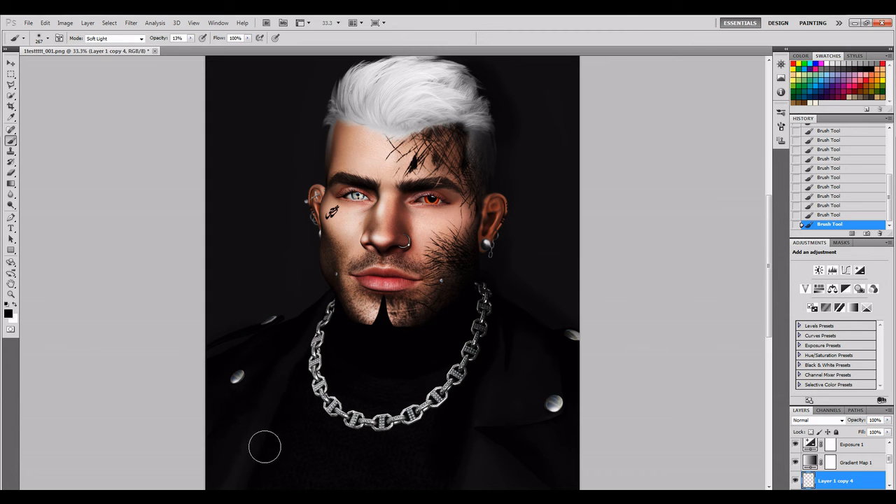
drag(294, 404, 290, 410)
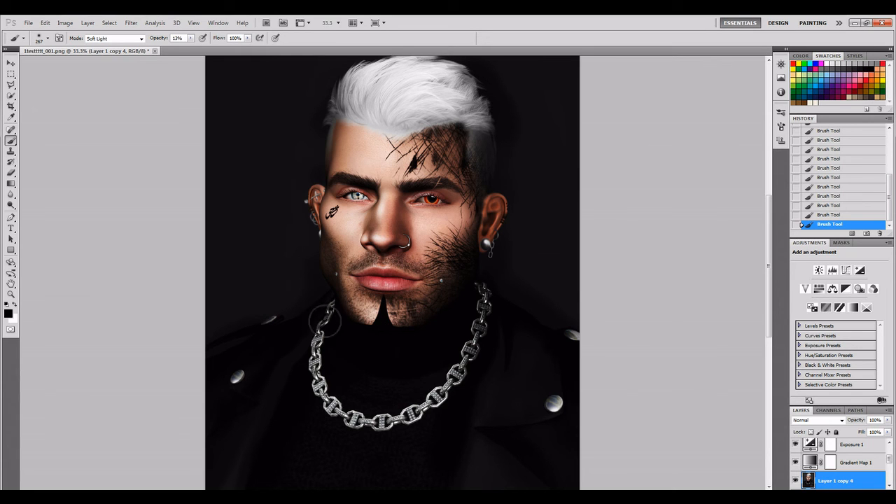
mouse_move(325, 321)
mouse_down()
mouse_move(307, 355)
mouse_move(318, 352)
mouse_up()
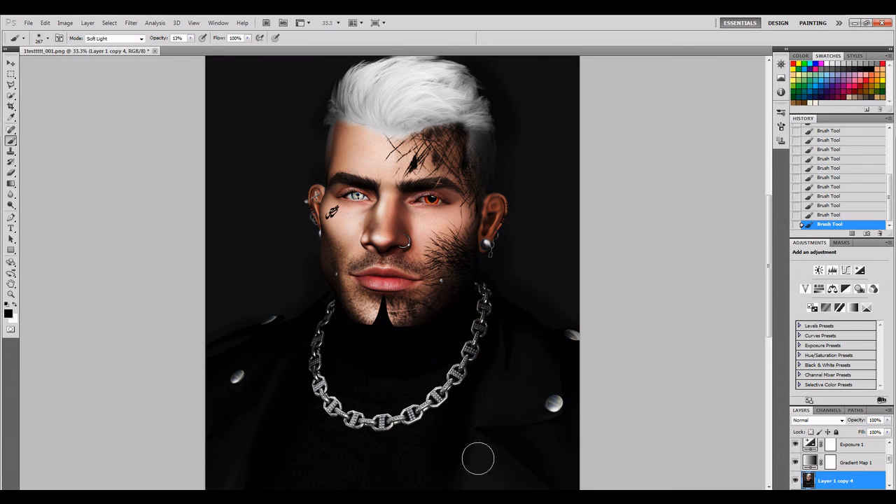
Step: Hide and show the painted layer repeatedly to compare the image with and without the black shading
click(795, 480)
click(795, 481)
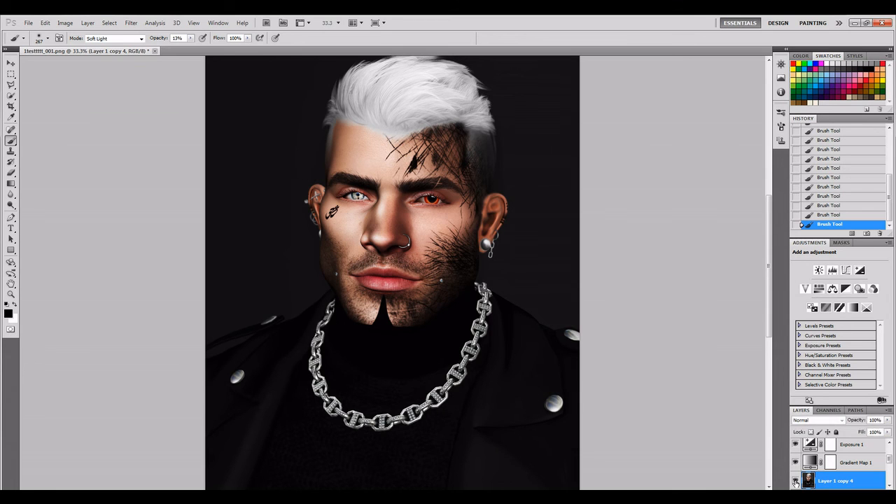
click(794, 481)
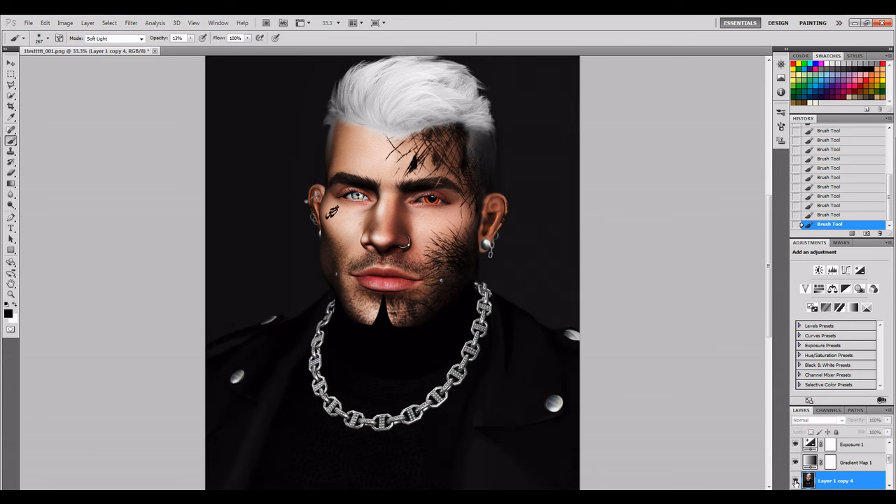
click(795, 482)
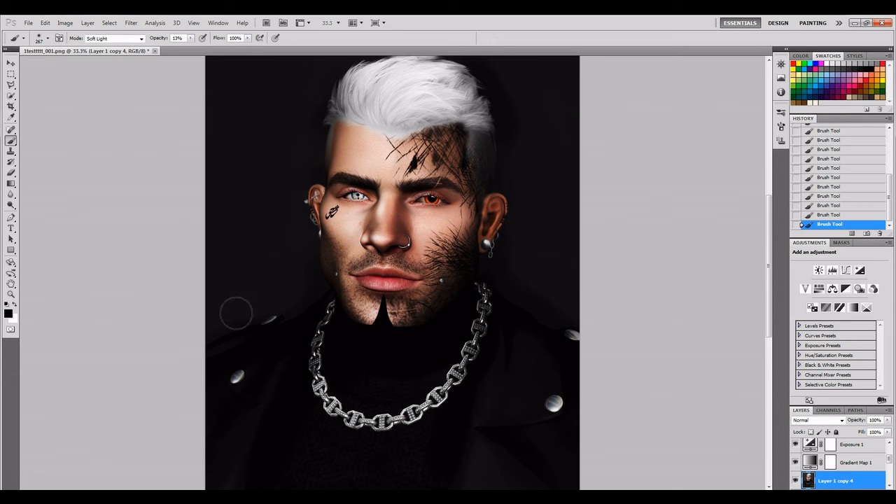
Step: Enlarge the brush to 569 px and dab black onto the background beside the hair
click(48, 38)
click(97, 65)
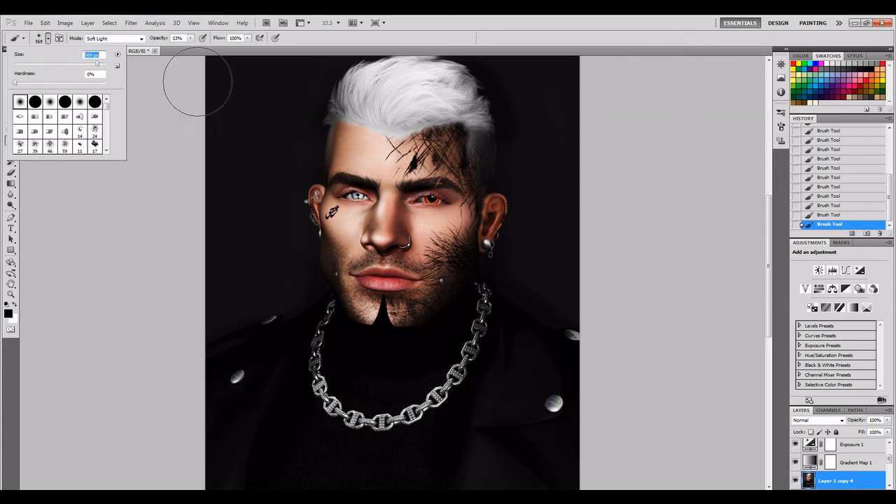
click(238, 86)
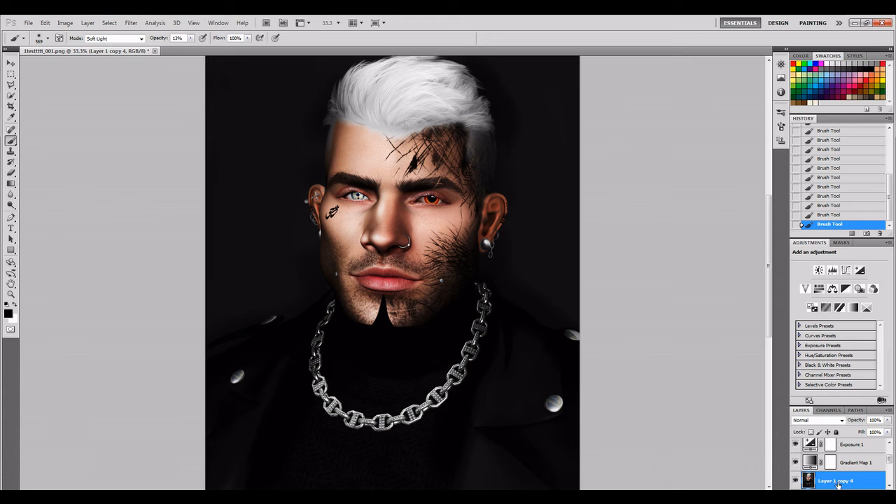
Step: Add a Gradient Map adjustment directly above the painted layer and apply the brown-to-green gradient preset
click(853, 308)
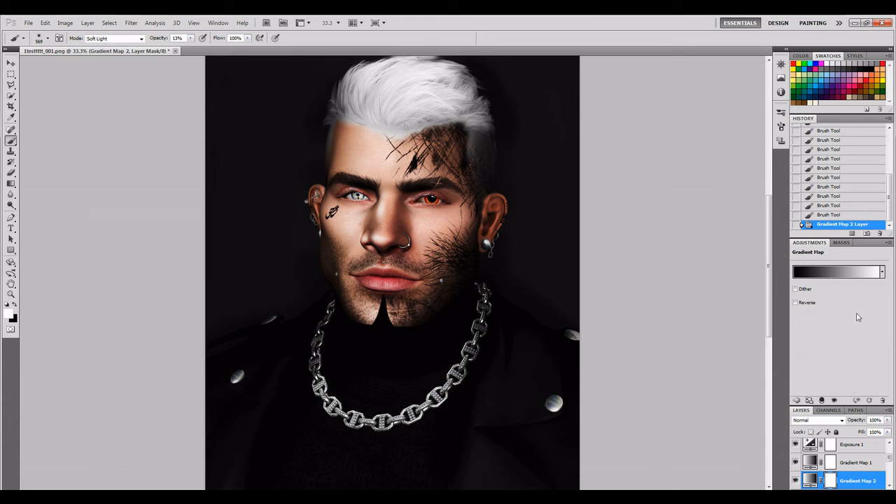
click(882, 272)
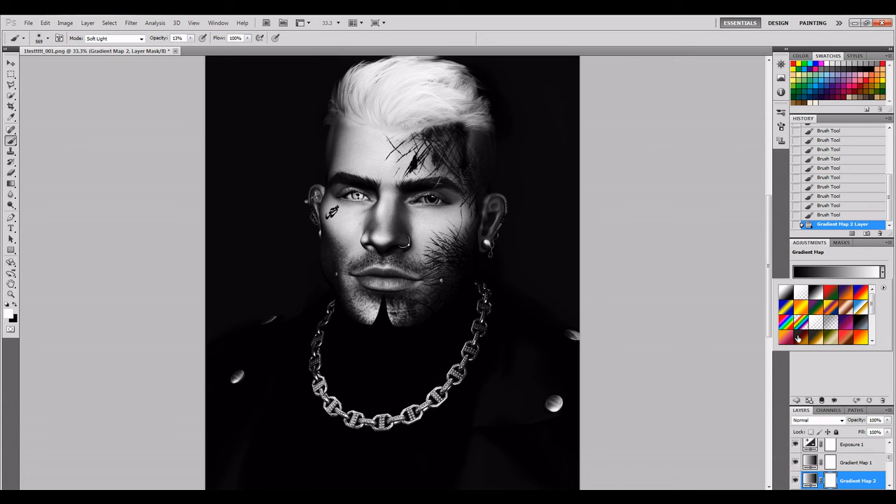
scroll(839, 338, down, 2)
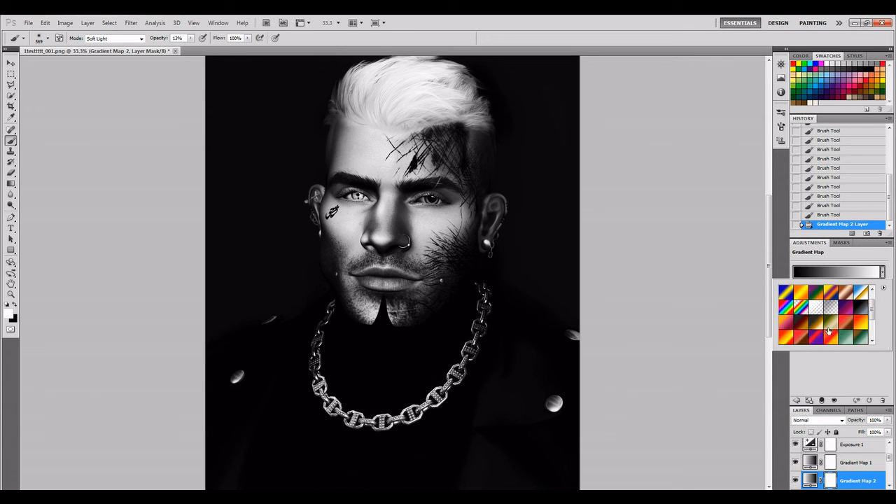
click(861, 339)
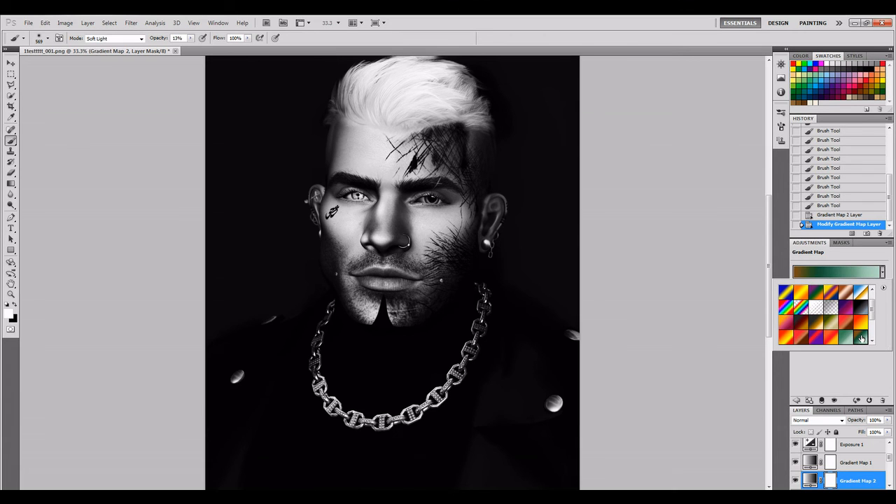
click(853, 388)
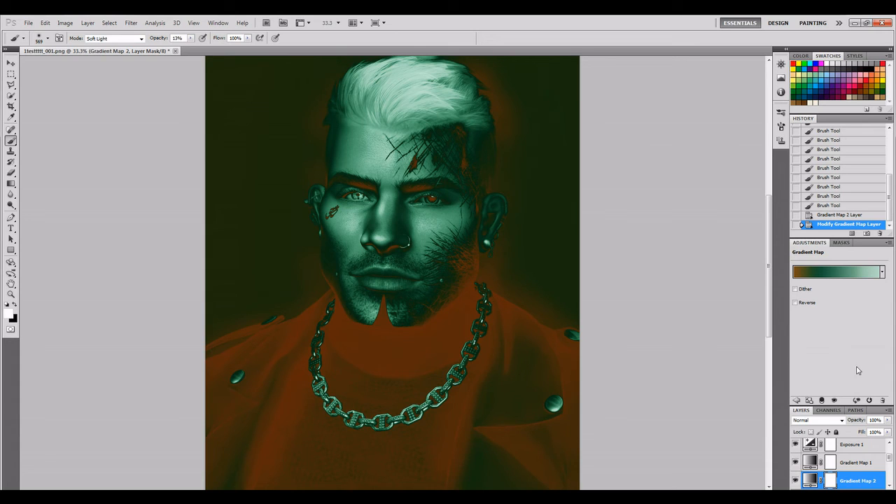
Step: Open the blending options of the Gradient Map 2 layer and try Dissolve blending at 53% opacity
right_click(849, 483)
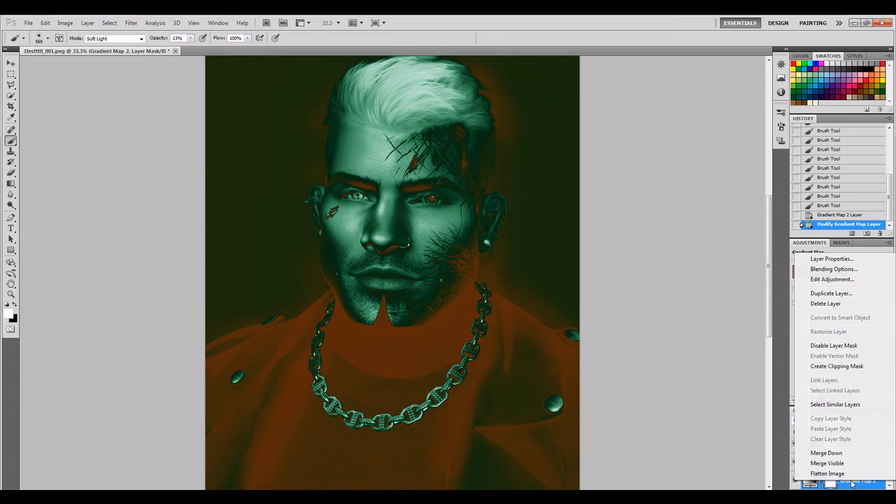
click(845, 272)
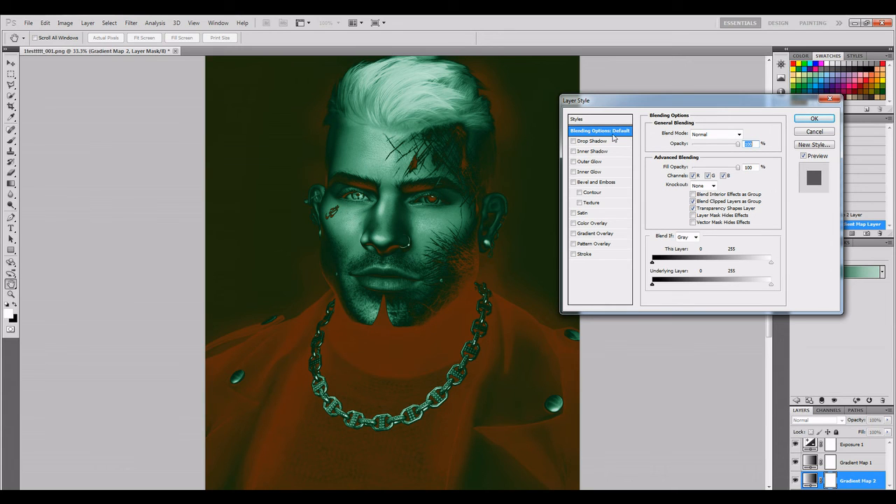
click(739, 135)
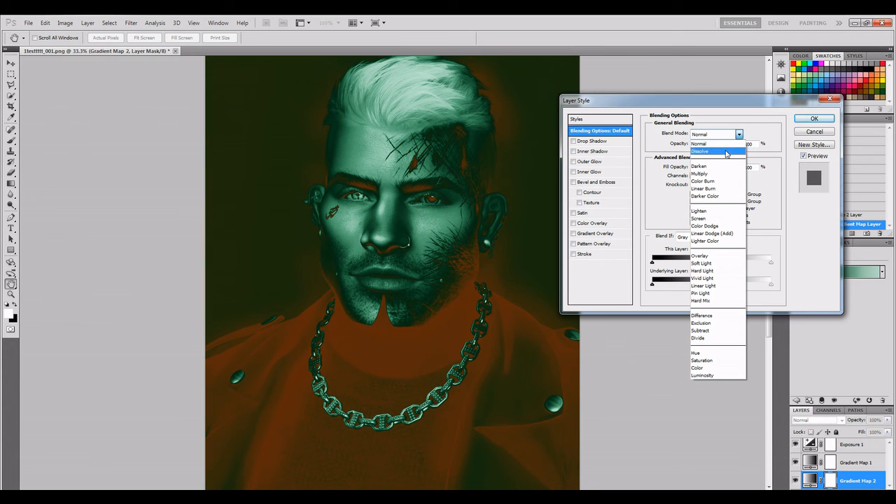
click(713, 151)
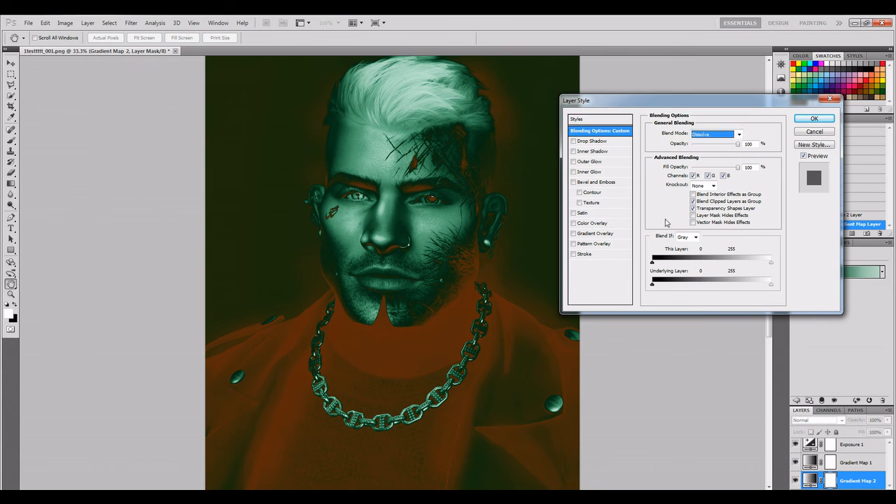
drag(723, 144, 715, 144)
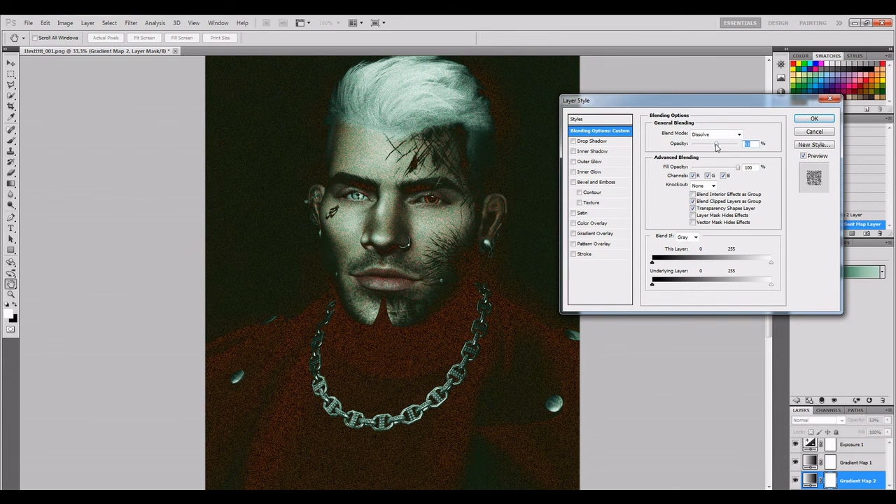
Step: Try Darken, Multiply and Color Burn on the gradient map, returning to Multiply and lowering its opacity to 41%
click(739, 134)
click(710, 152)
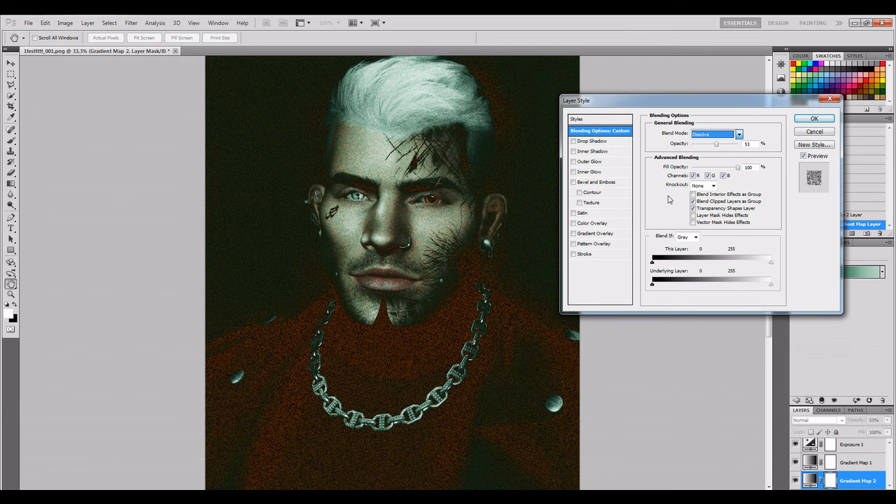
key(Down)
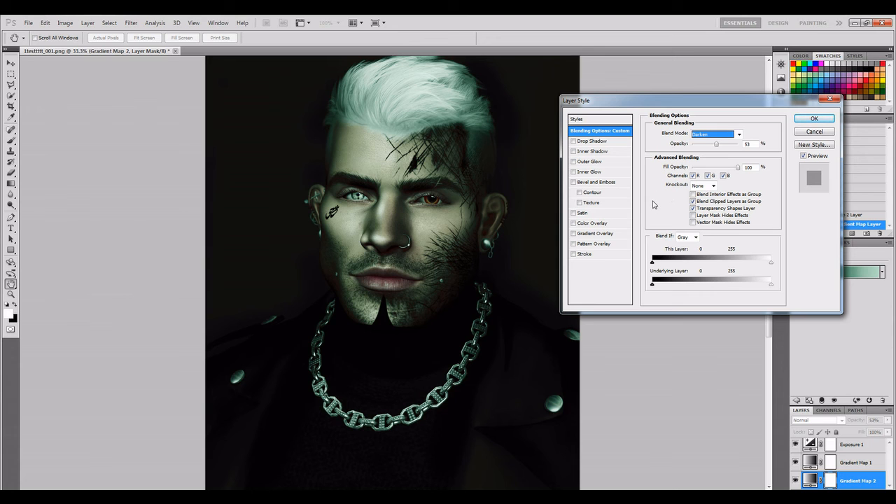
key(Down)
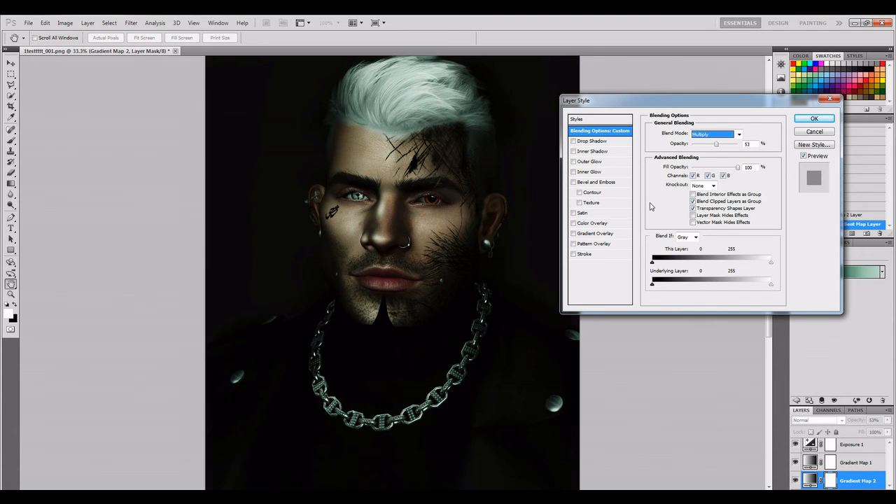
key(Down)
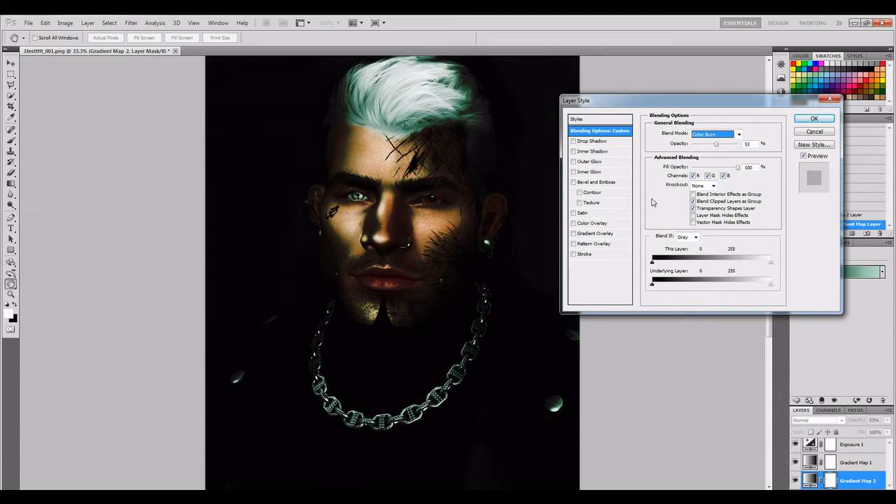
key(Up)
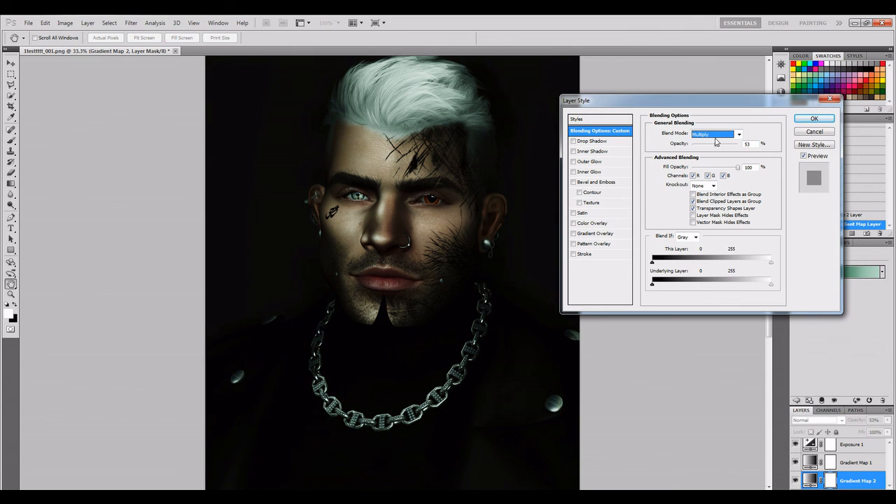
drag(714, 147, 708, 147)
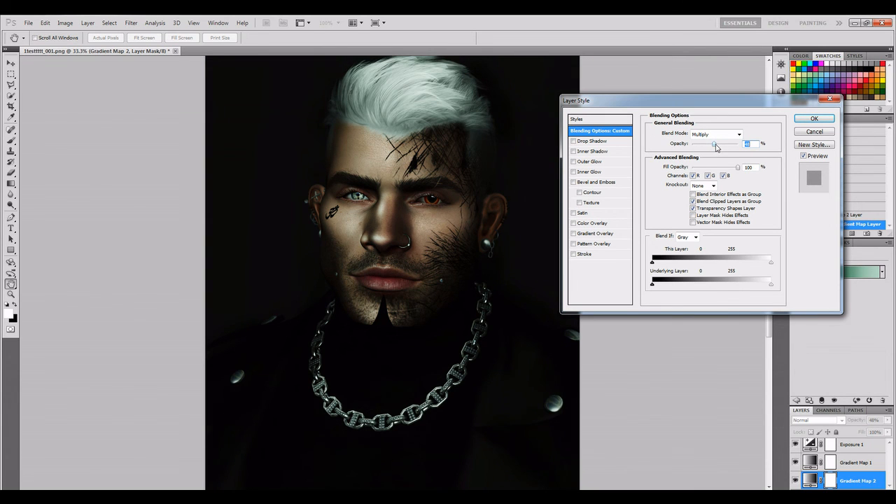
drag(714, 144, 710, 145)
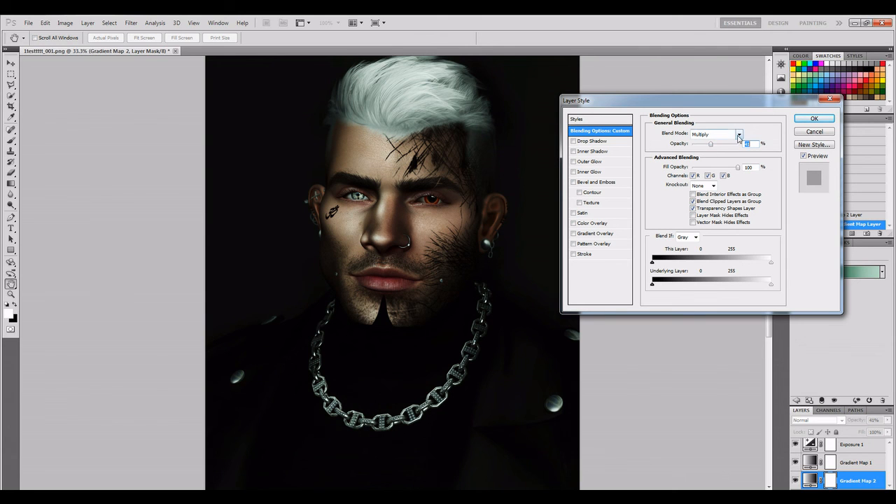
Step: Try Linear Burn blending on the gradient map with its opacity reduced to 20%
click(739, 135)
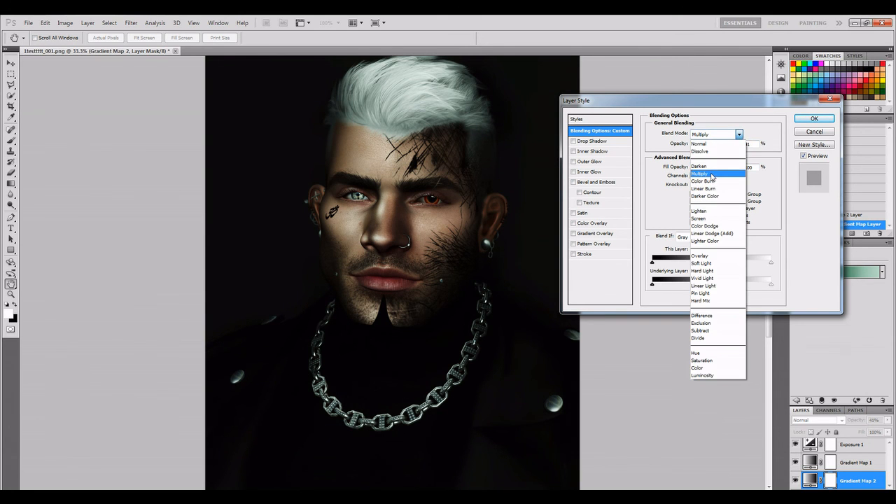
click(709, 175)
key(Down)
key(Down)
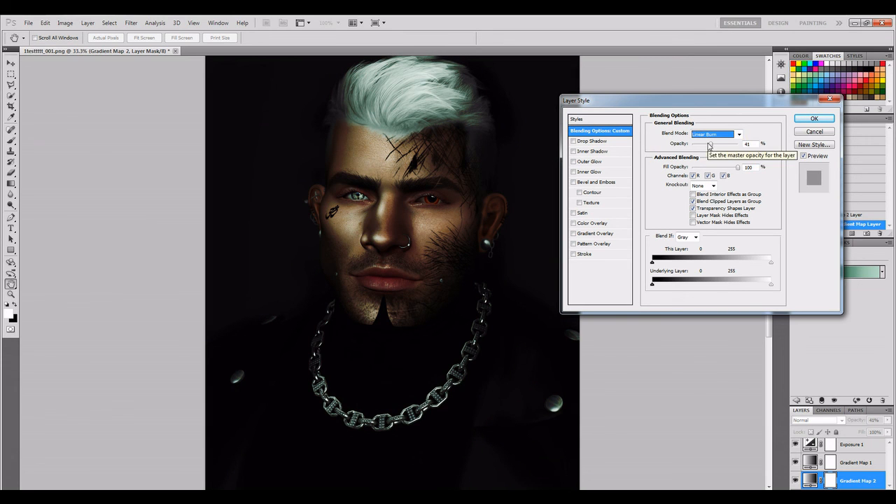
drag(711, 144, 704, 146)
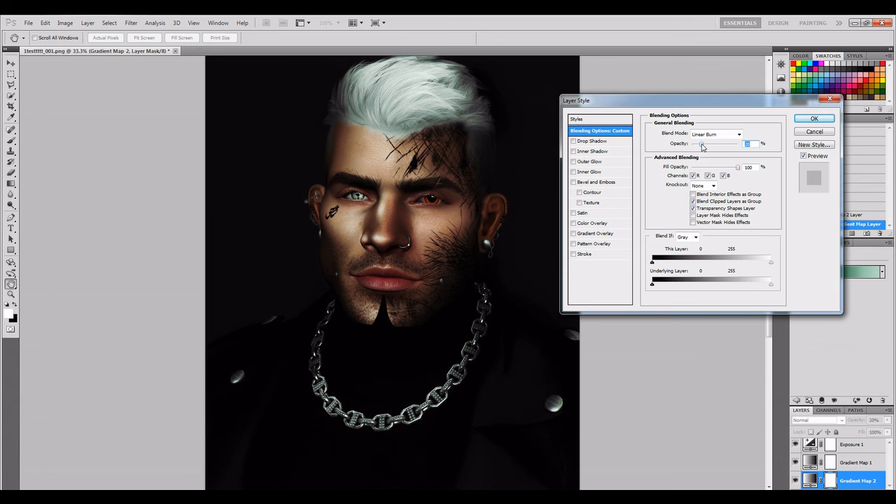
drag(702, 147, 700, 146)
Step: Try Darker Color and Lighten blending on the gradient map and raise its opacity to 41%
click(739, 135)
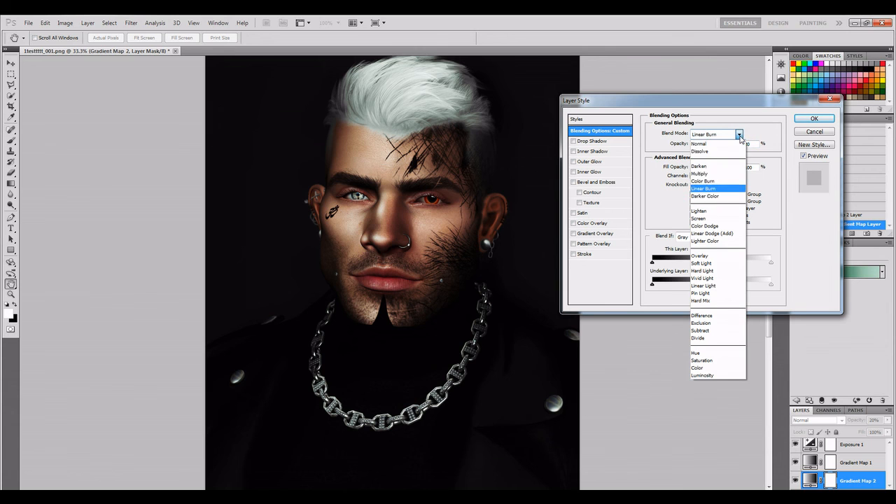
click(716, 197)
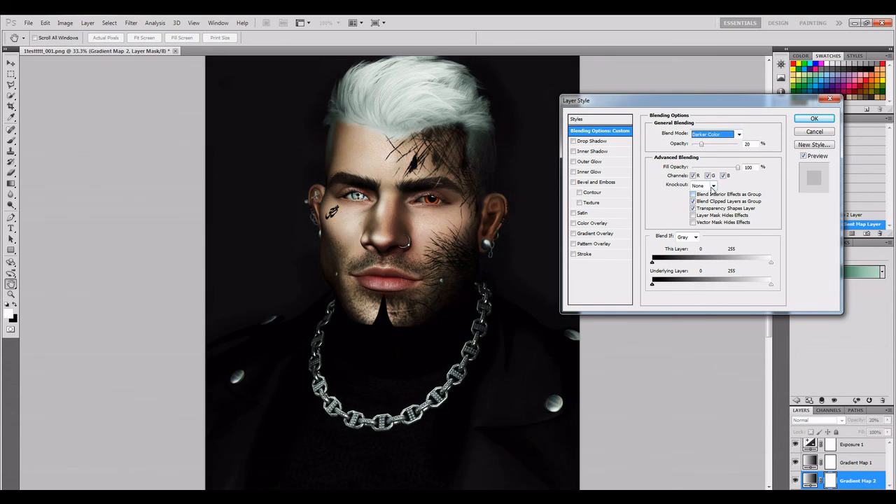
key(Down)
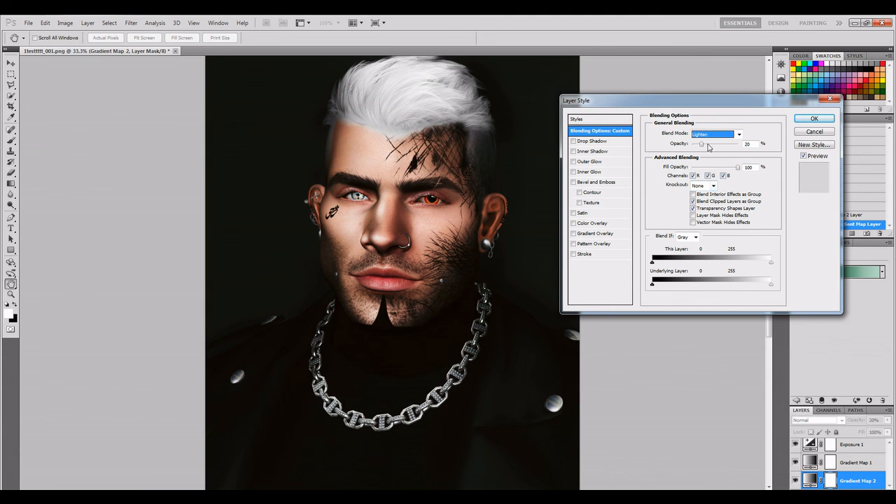
click(711, 144)
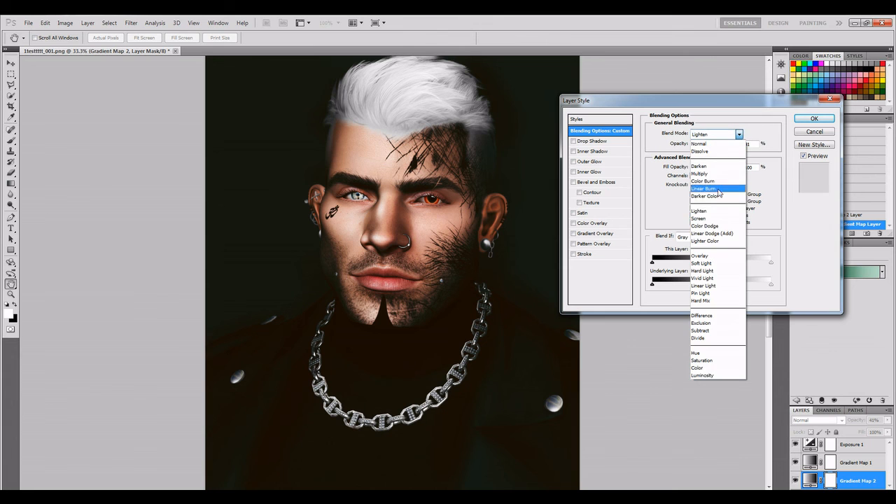
Step: Preview the gradient map with successive lightening and contrast blend modes, from Color Dodge and Lighter Color through Overlay, Hard Light and Linear Light to Hard Mix
click(709, 189)
key(Down)
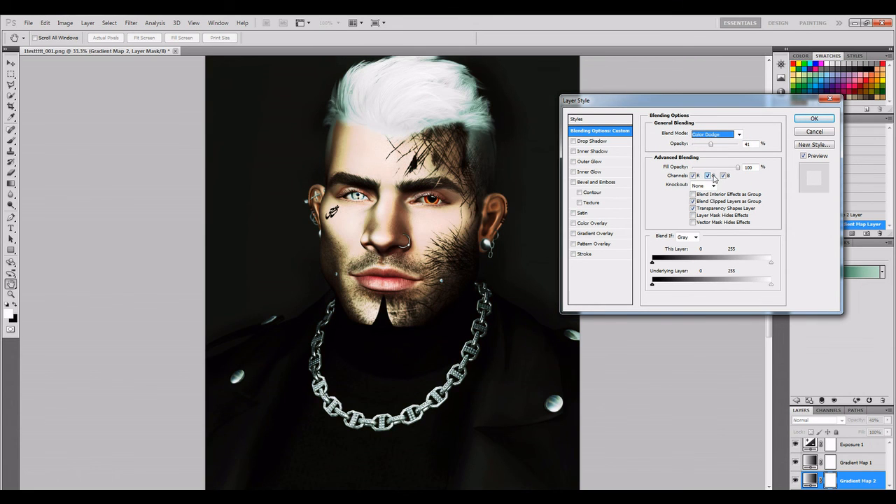
key(Down)
key(Down)
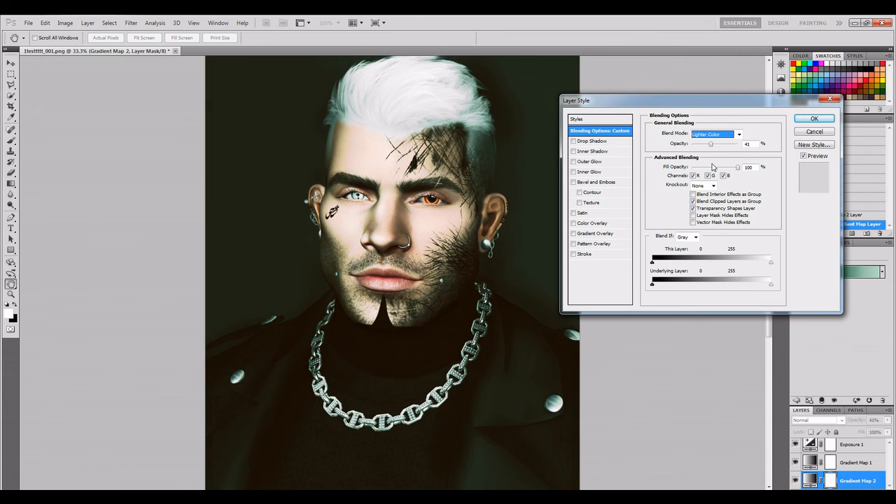
click(709, 176)
key(Down)
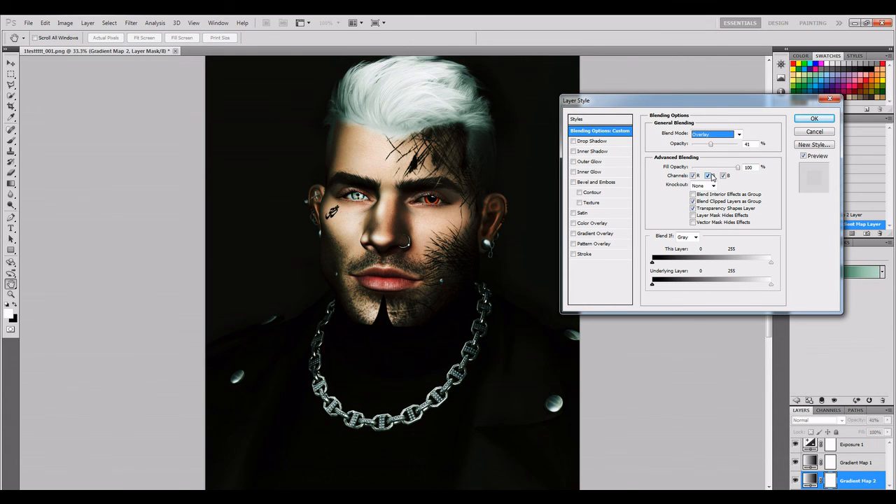
key(Down)
key(Down)
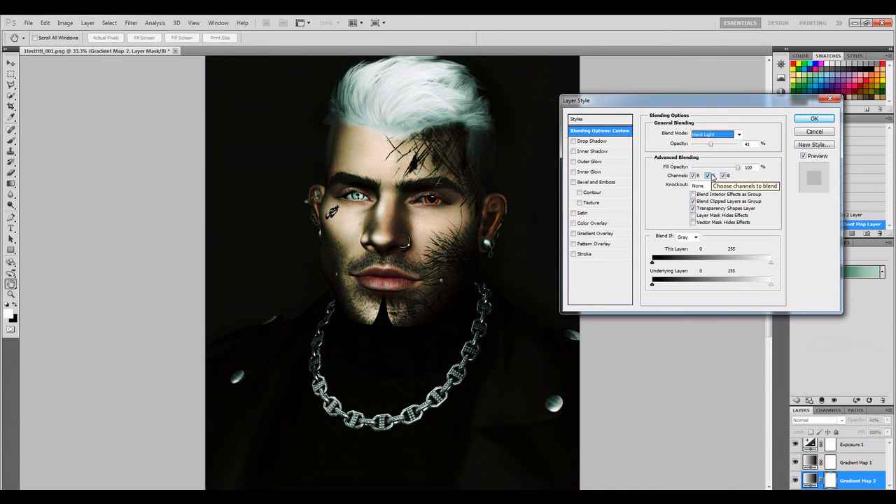
key(Down)
key(Down)
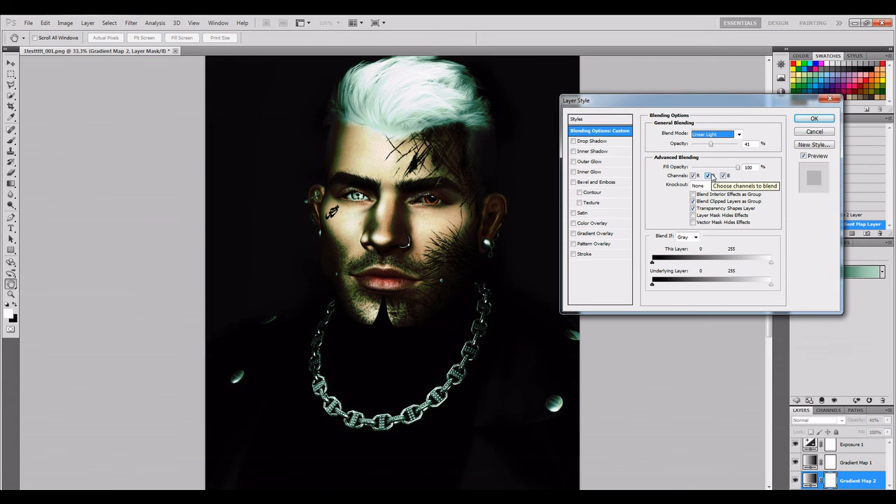
key(Down)
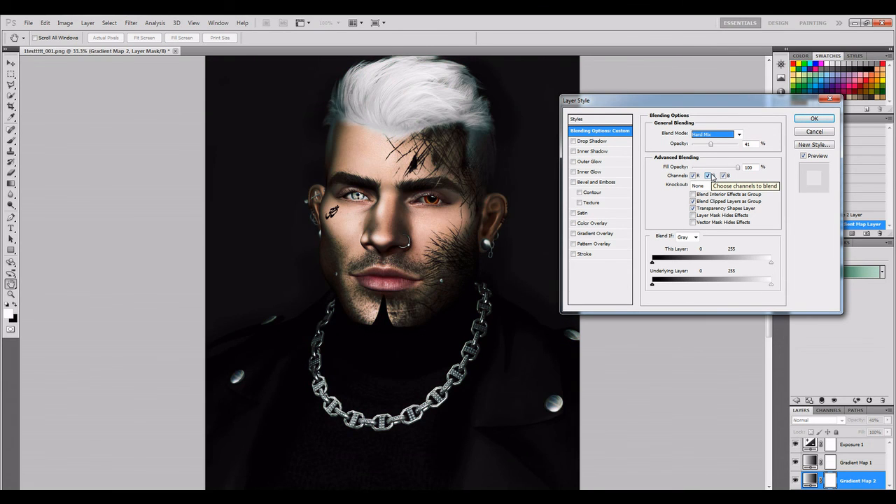
Step: Step the gradient map's blending through Subtract to Saturation and adjust its opacity to 43%
key(Down)
key(Down)
key(Down)
key(Down)
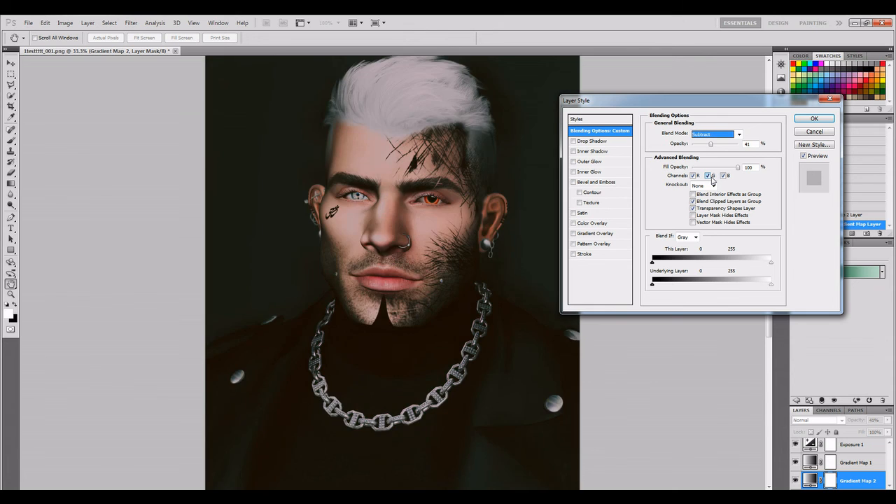
key(Down)
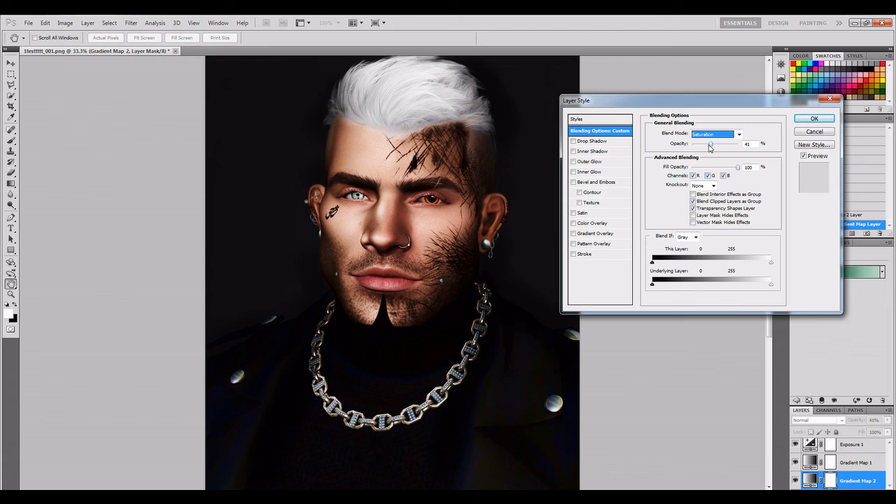
drag(709, 144, 707, 144)
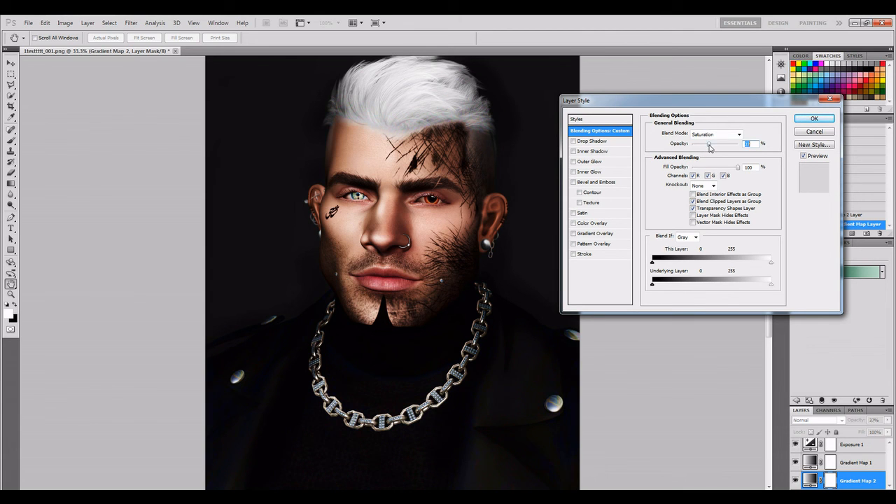
Step: Try Luminosity blending on the gradient map at 43% opacity
click(738, 135)
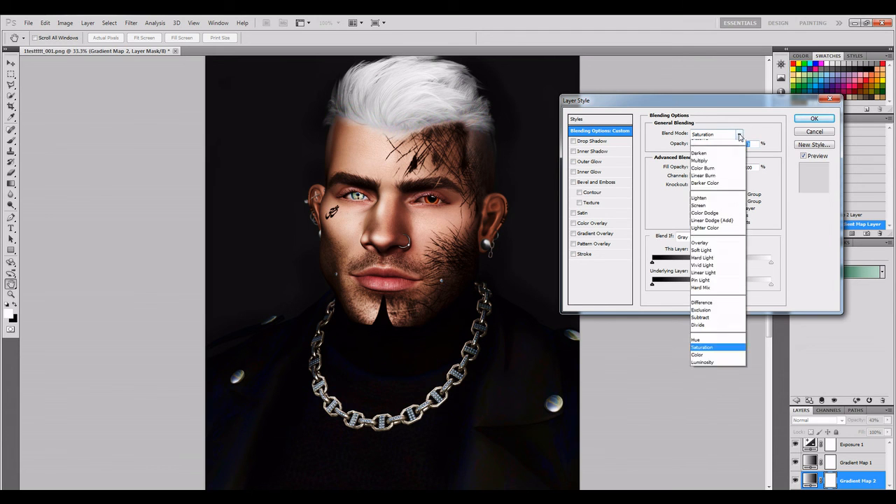
click(697, 367)
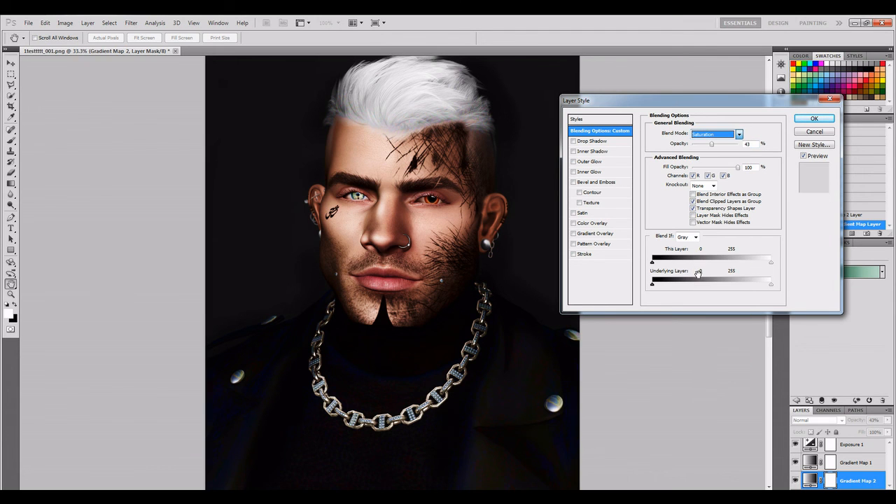
key(Down)
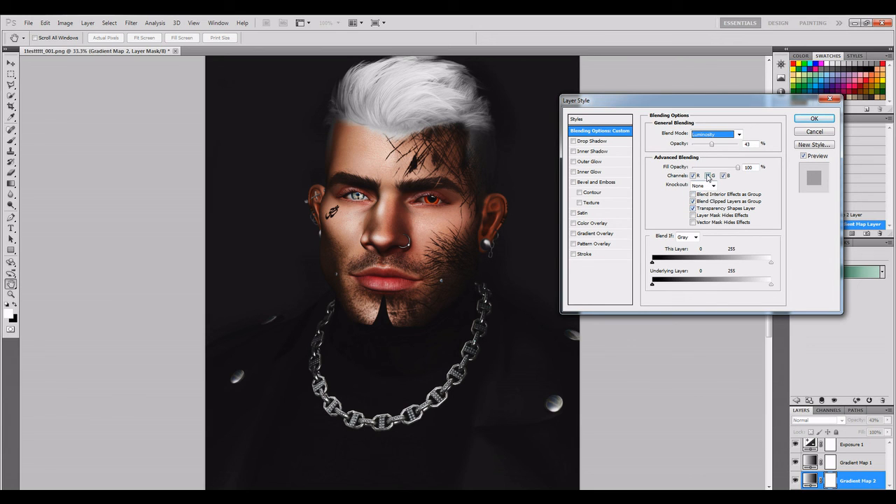
Step: Try Linear Burn at 31% opacity and Multiply blending on the Gradient Map 2 layer
click(738, 133)
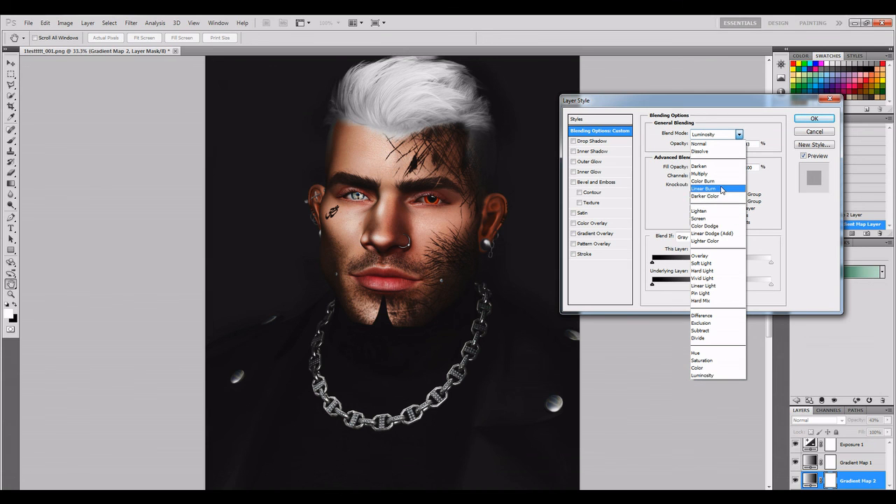
click(721, 189)
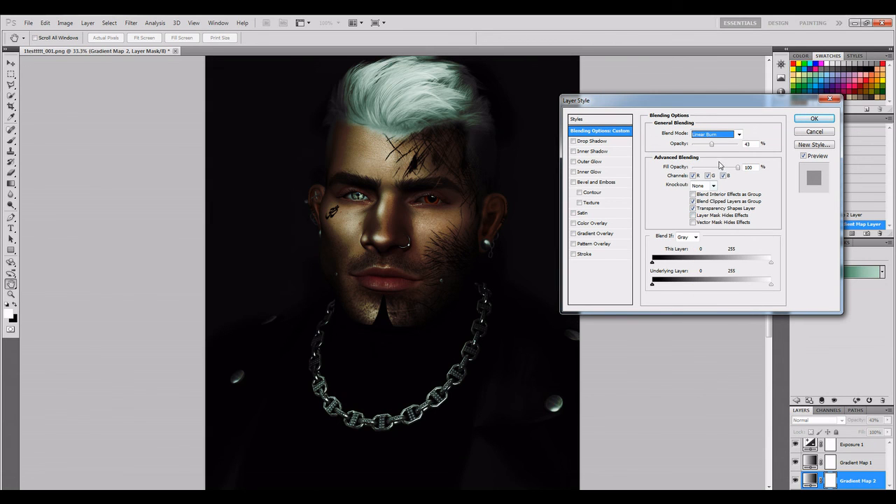
drag(712, 145, 707, 147)
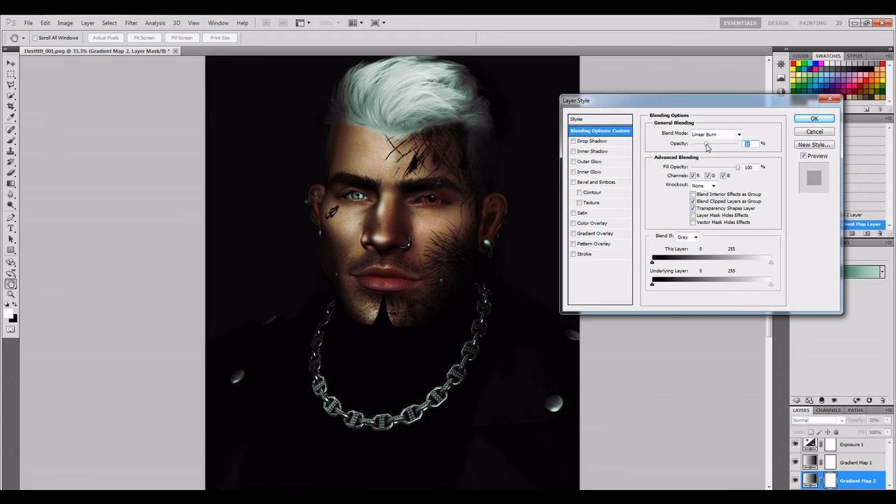
click(733, 134)
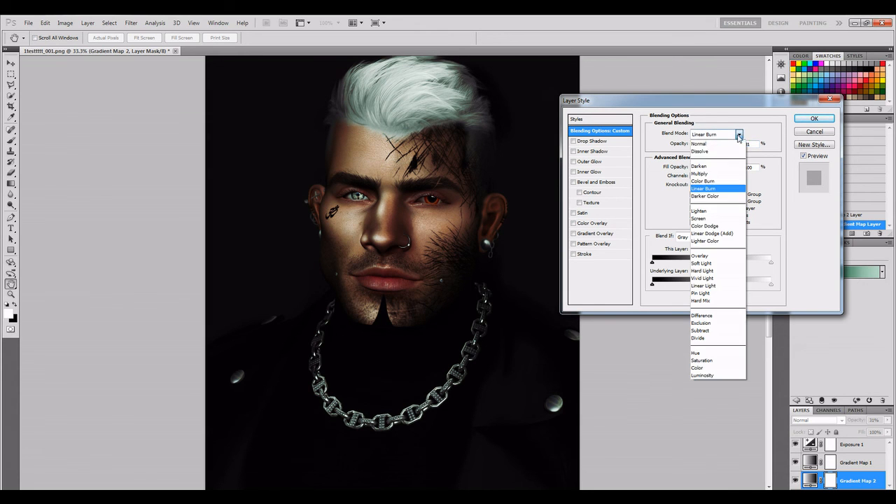
click(716, 171)
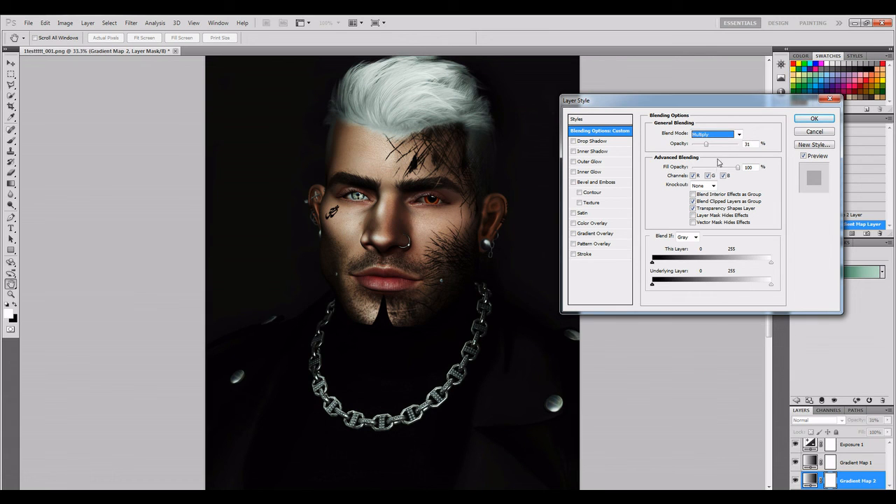
Step: Set the gradient map's blending to Linear Burn at 23% opacity and apply the blending options
click(733, 137)
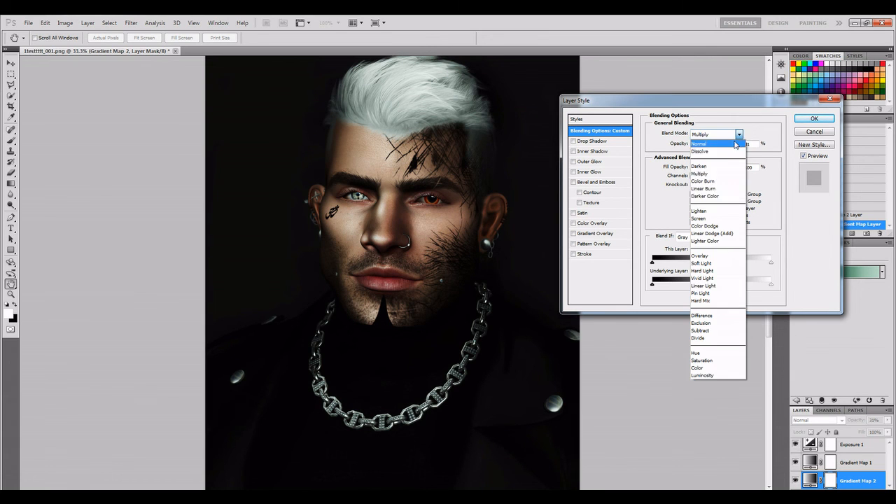
click(713, 187)
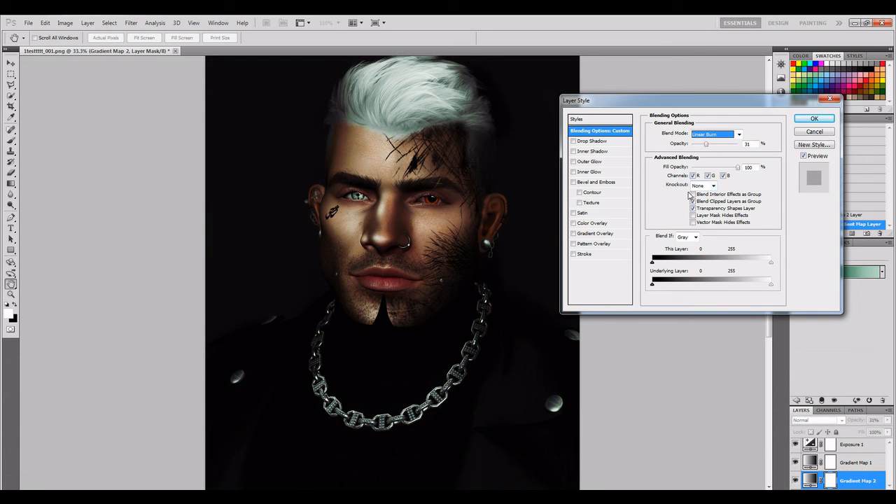
drag(705, 144, 703, 145)
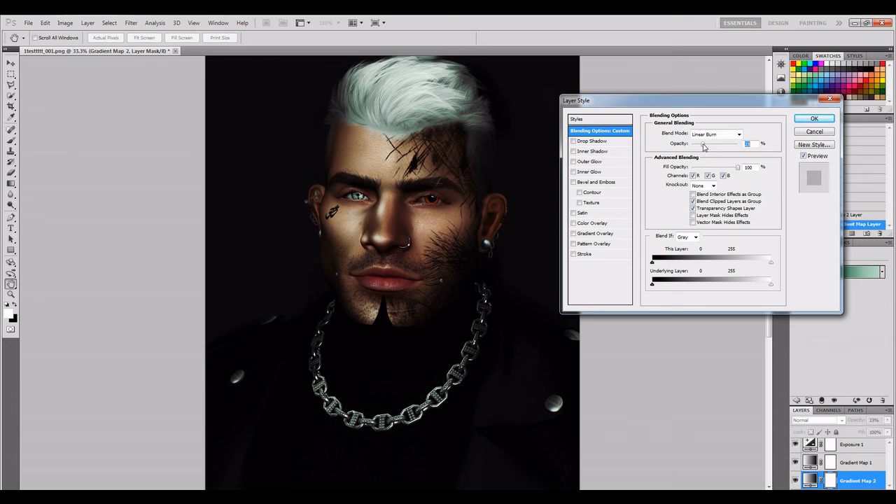
click(812, 119)
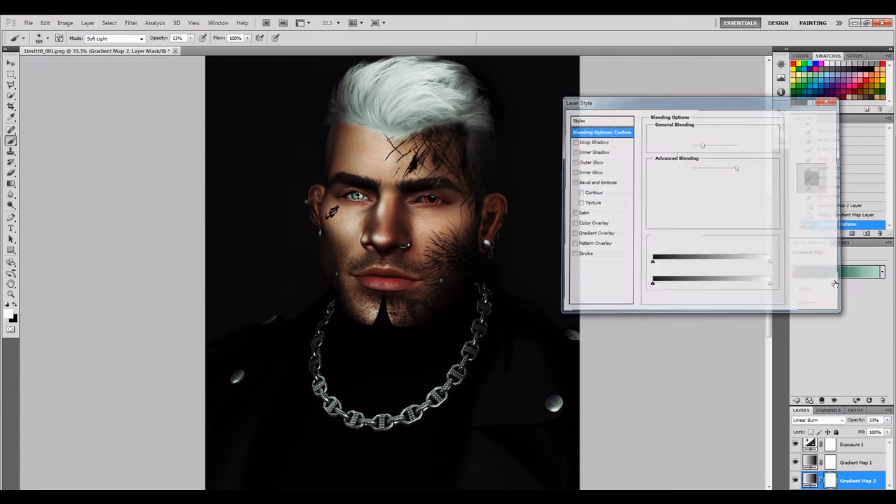
Step: Compare the portrait with and without Gradient Map 2, and set that layer's opacity to 27%
click(794, 480)
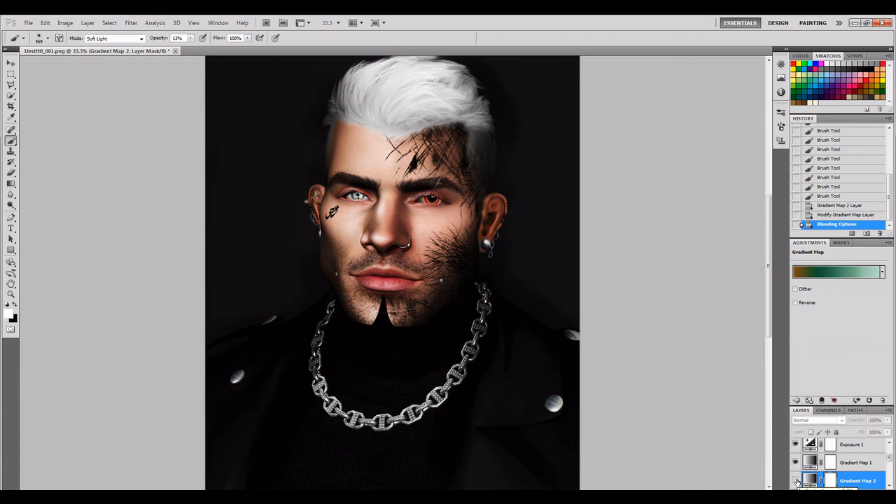
click(796, 480)
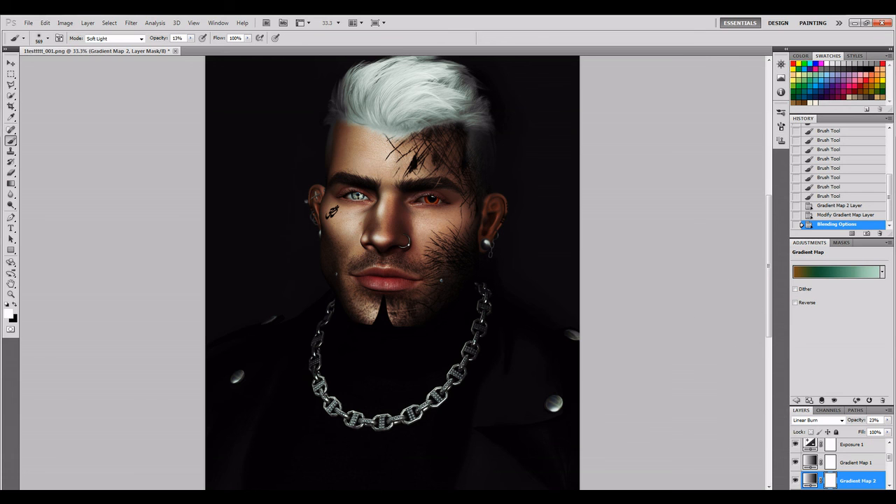
right_click(860, 480)
click(857, 268)
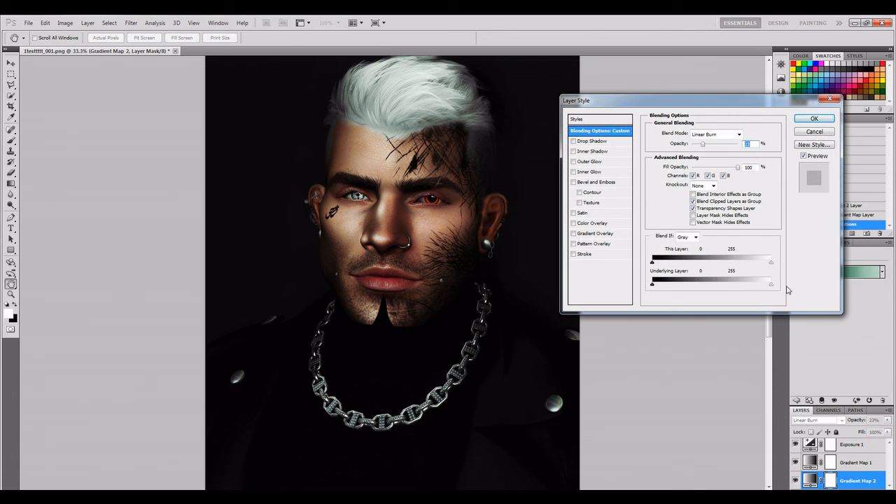
key(Up)
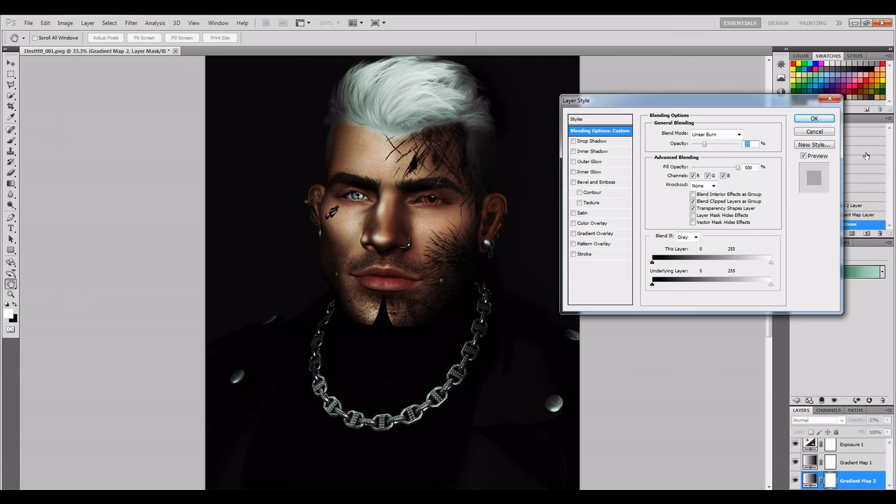
click(813, 119)
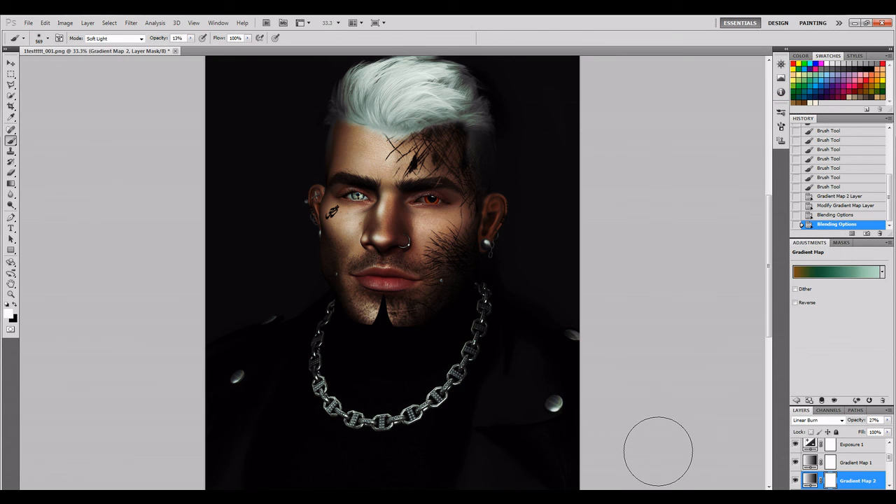
Step: Try to soften the ears, hair edges and jawline with a 308 px Blur brush while Gradient Map 2 is active
click(10, 195)
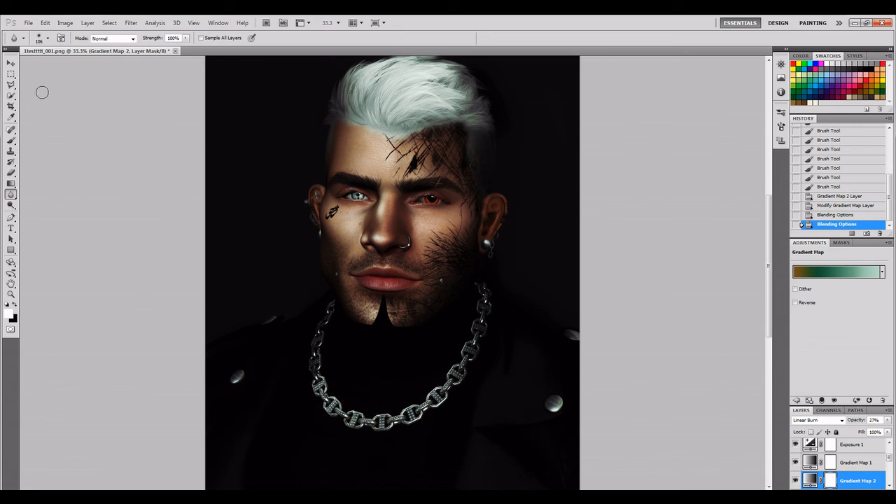
click(47, 38)
drag(62, 63, 91, 64)
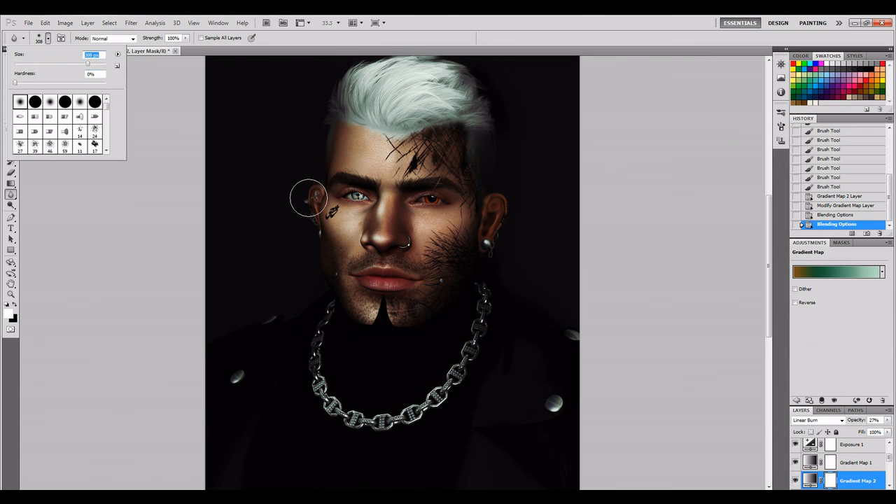
drag(308, 197, 315, 233)
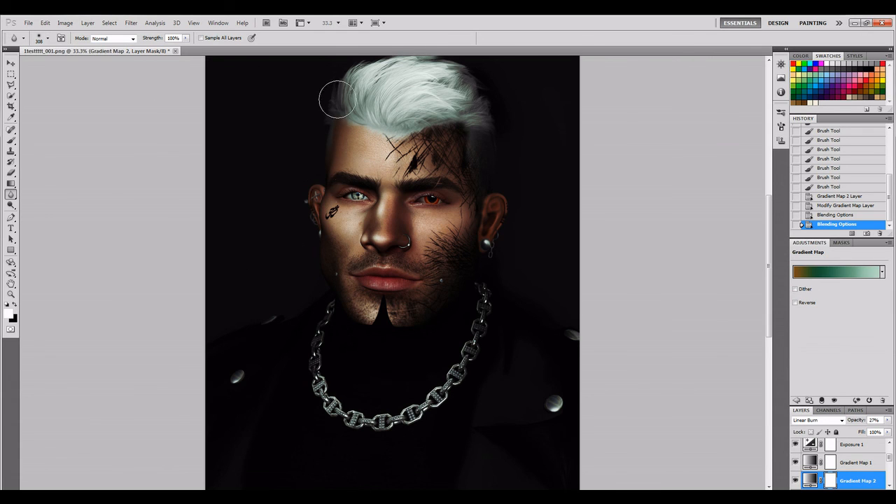
mouse_move(321, 285)
mouse_down()
mouse_move(233, 353)
mouse_move(308, 272)
mouse_move(342, 326)
mouse_move(408, 370)
mouse_move(495, 302)
mouse_up()
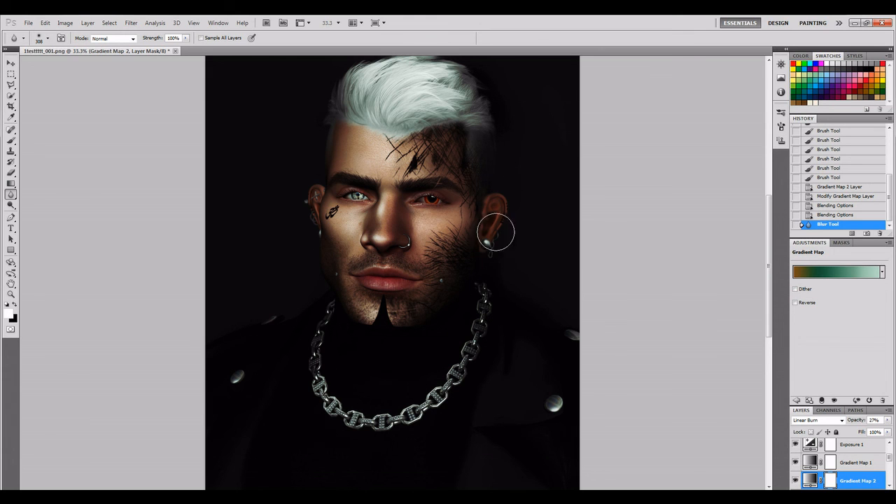
drag(496, 116, 489, 104)
drag(489, 104, 496, 119)
click(495, 119)
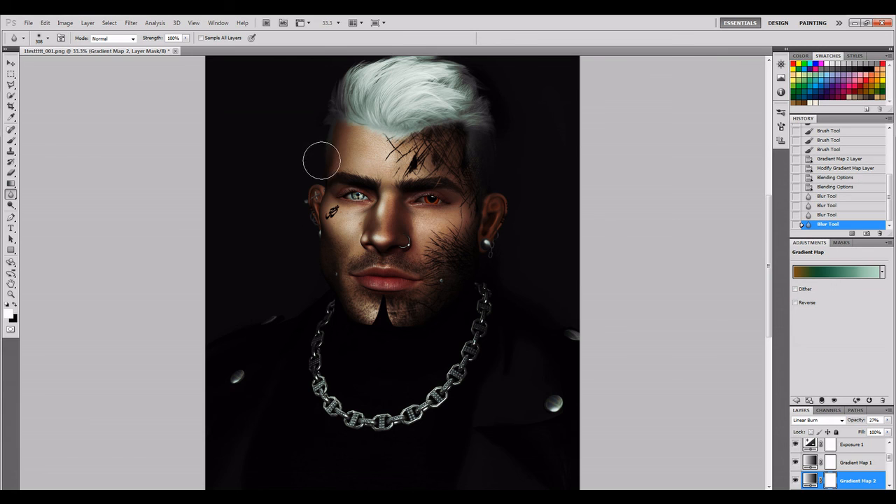
click(323, 159)
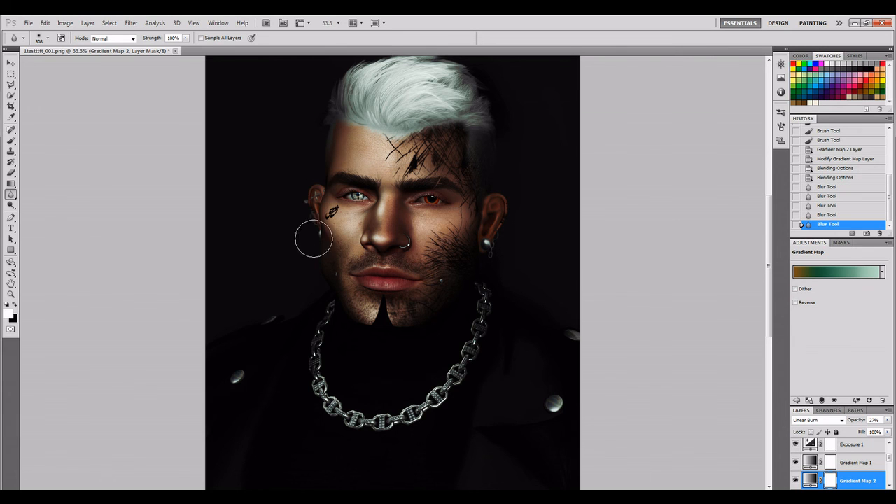
click(312, 250)
Step: Duplicate Layer 1 copy 4 and blur the ear and earring on the portrait's right side on the copy
scroll(838, 462, down, 2)
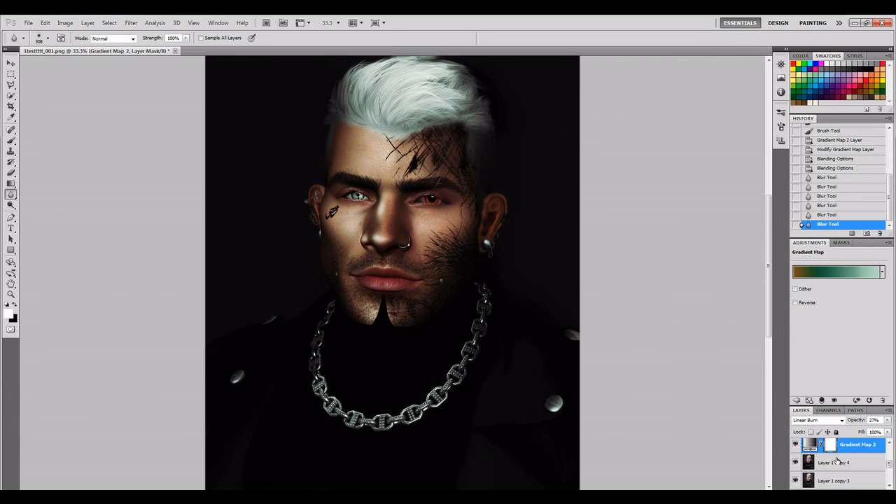
click(838, 463)
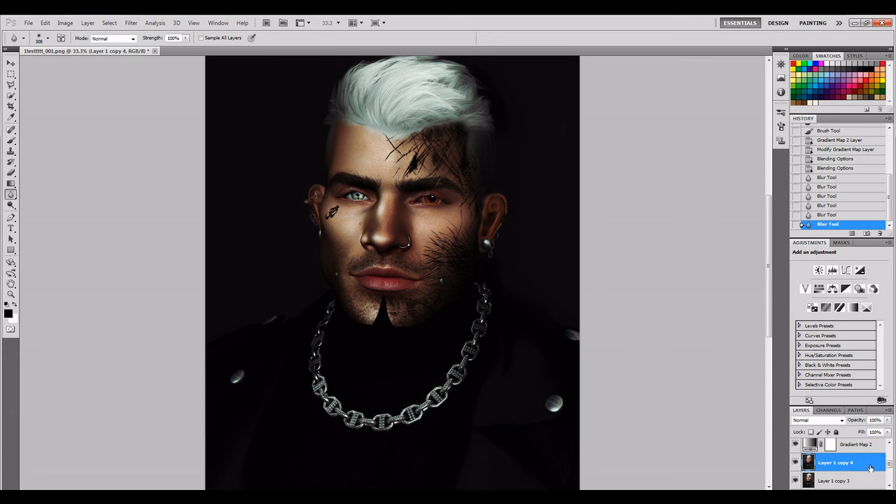
key(ctrl+j)
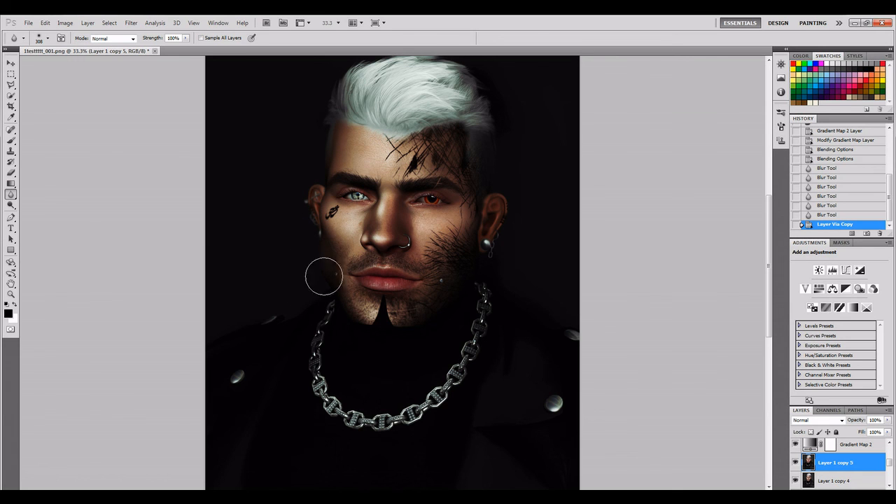
click(507, 213)
click(508, 213)
mouse_move(509, 212)
mouse_down()
mouse_move(498, 185)
mouse_move(494, 234)
mouse_up()
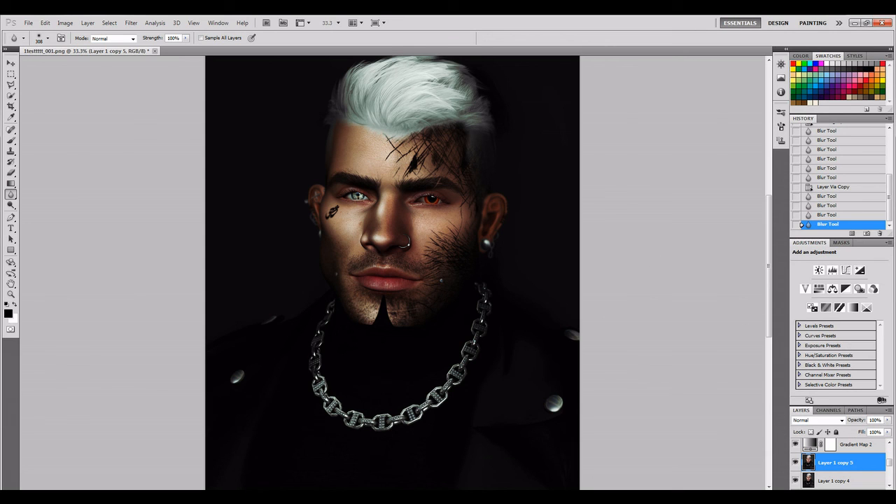
Step: Apply Smart Sharpen to Layer 1 copy 5 with 41% amount, 3.6 px radius and Gaussian Blur removal, comparing the preview first
click(131, 23)
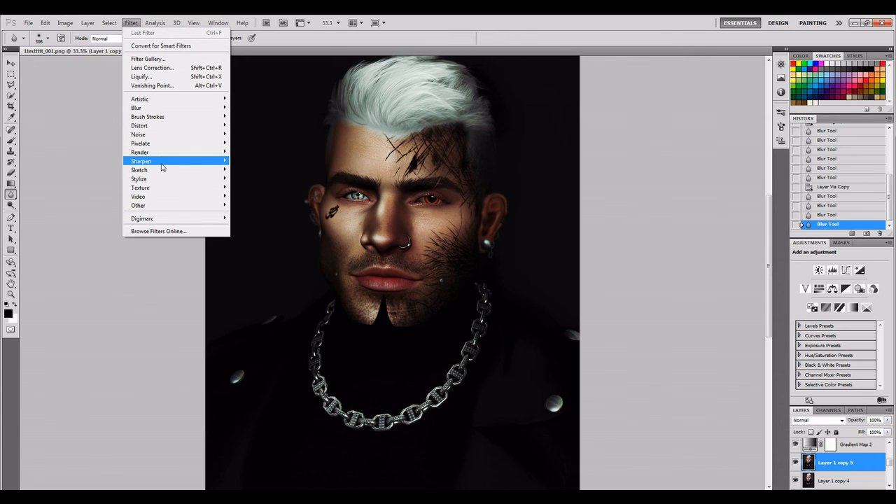
mouse_move(162, 160)
click(270, 188)
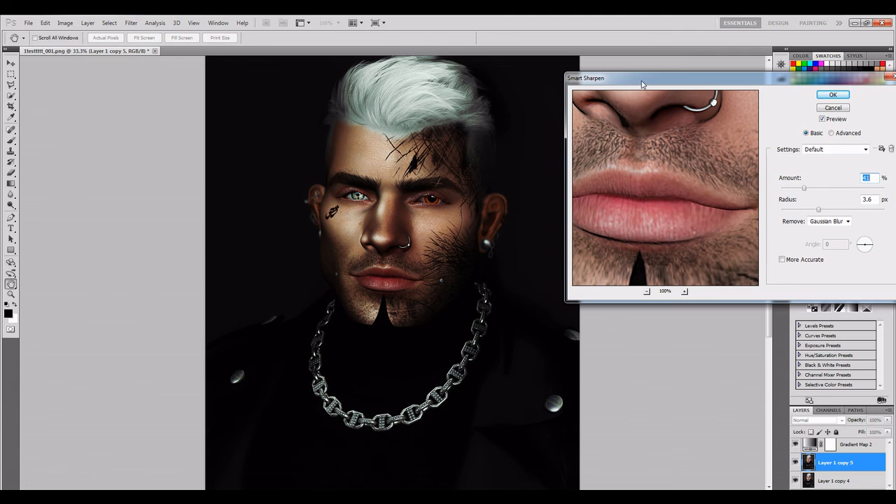
drag(641, 84, 605, 101)
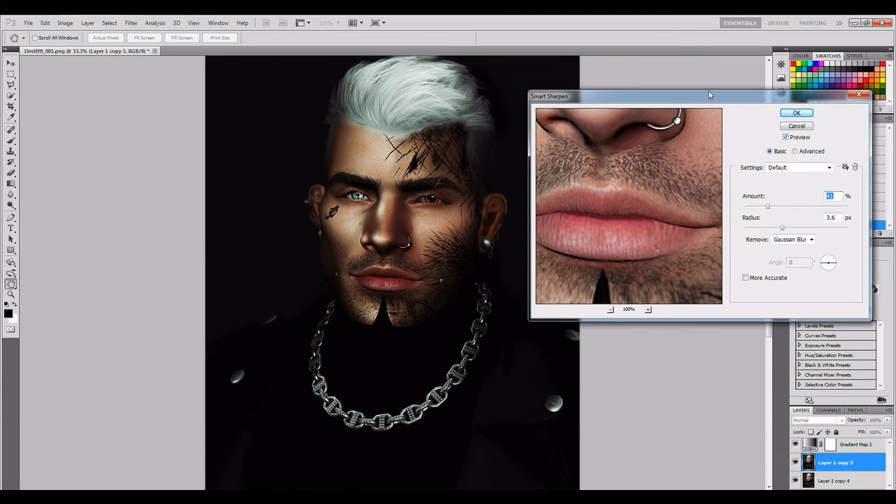
drag(709, 95, 668, 121)
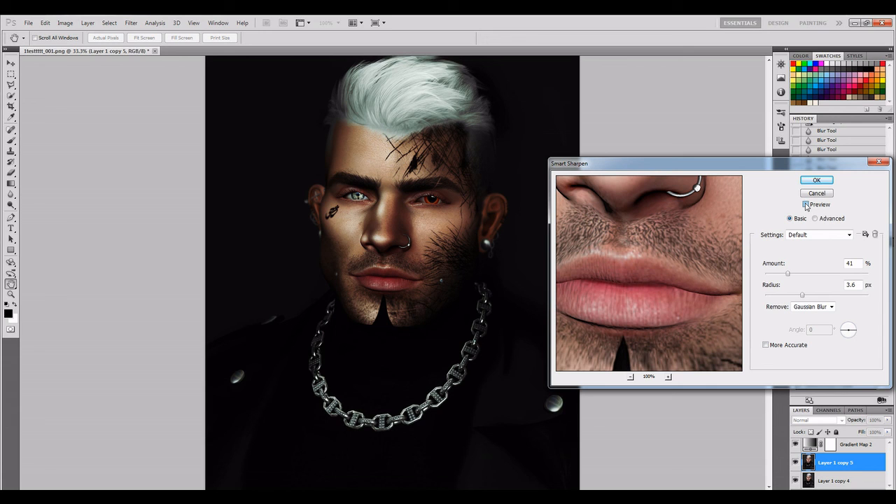
click(805, 204)
click(805, 204)
click(806, 204)
click(813, 181)
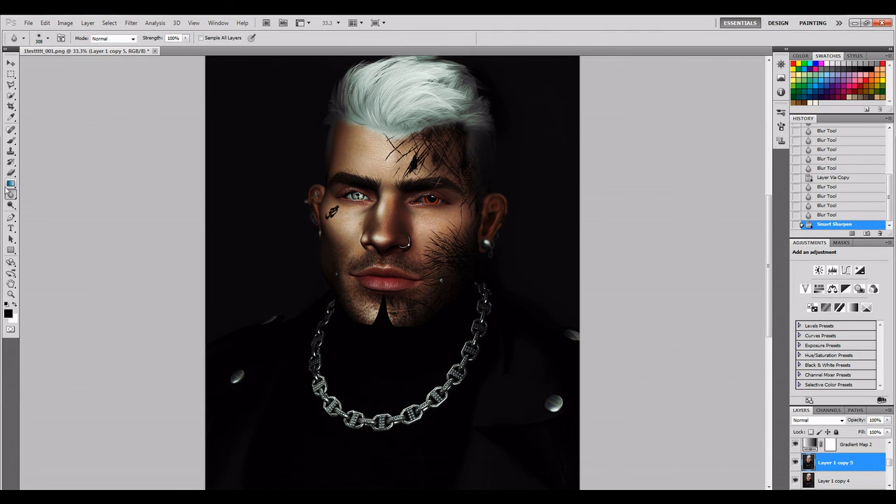
Step: Duplicate the sharpened layer and smudge the hairline above the forehead at 37% strength on the copy
drag(10, 195, 43, 215)
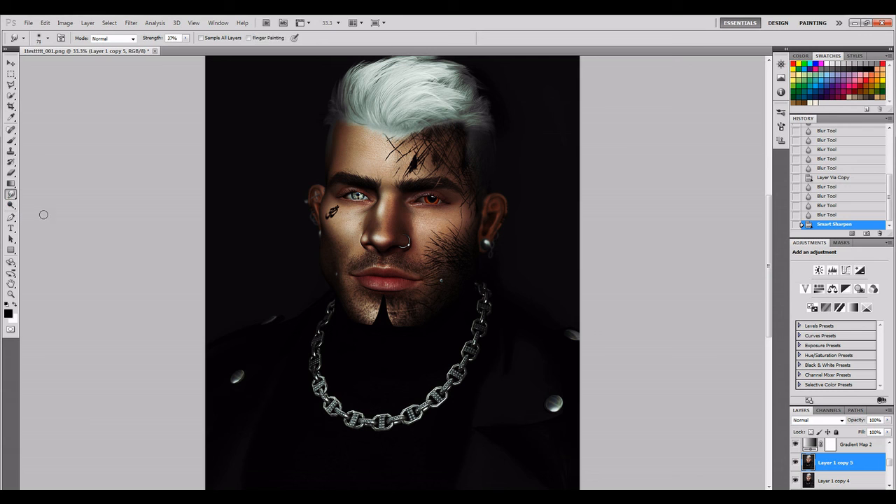
key(ctrl+plus)
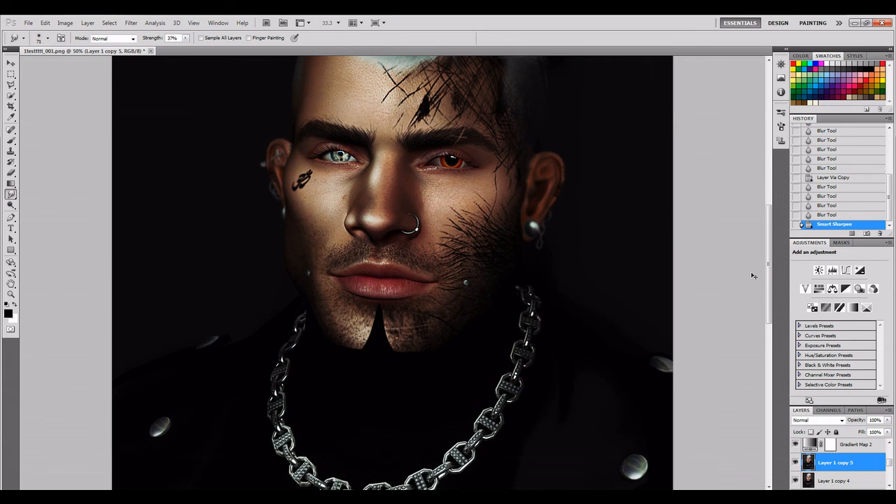
key(ctrl+j)
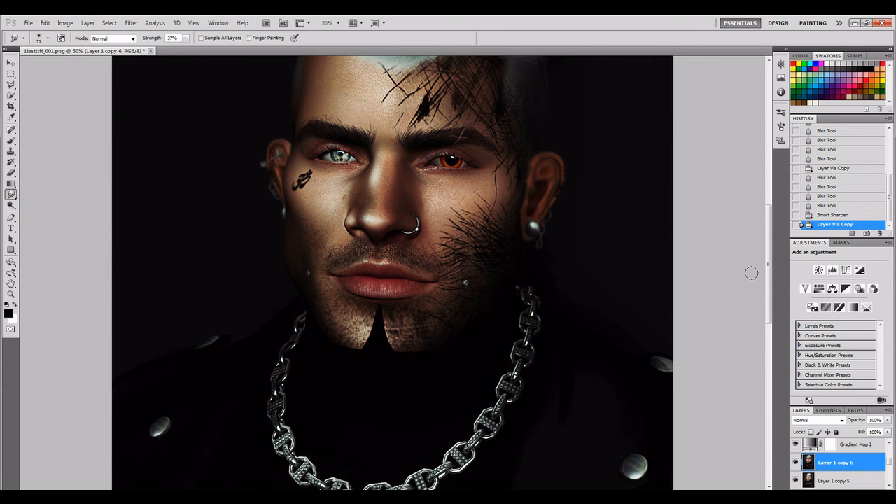
scroll(714, 255, up, 3)
scroll(714, 256, up, 2)
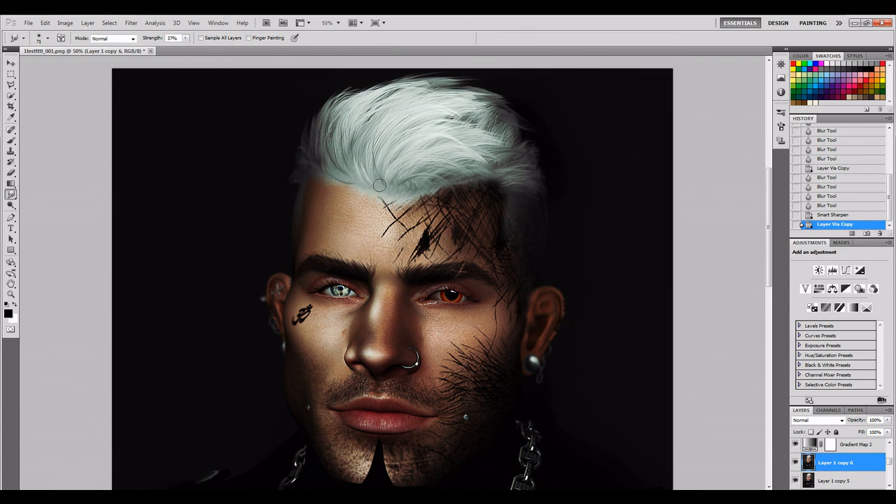
mouse_move(379, 183)
mouse_down()
mouse_move(416, 181)
mouse_move(418, 188)
mouse_up()
drag(361, 182, 337, 176)
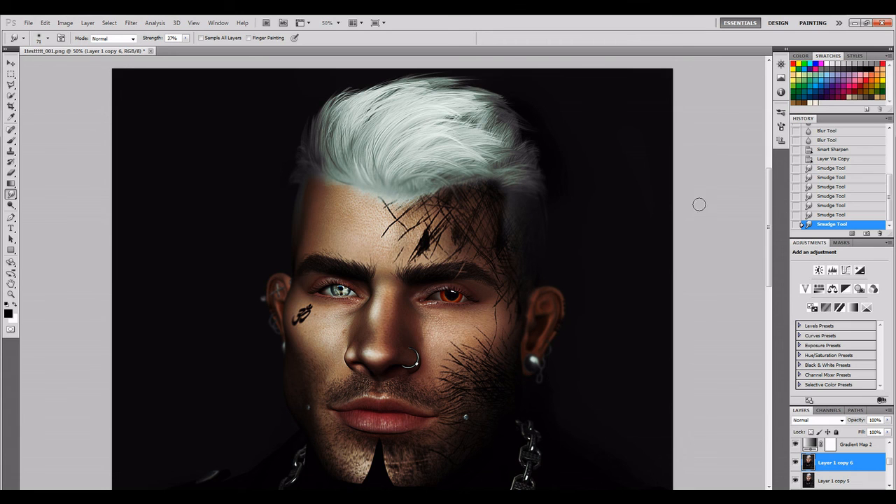
scroll(701, 220, down, 1)
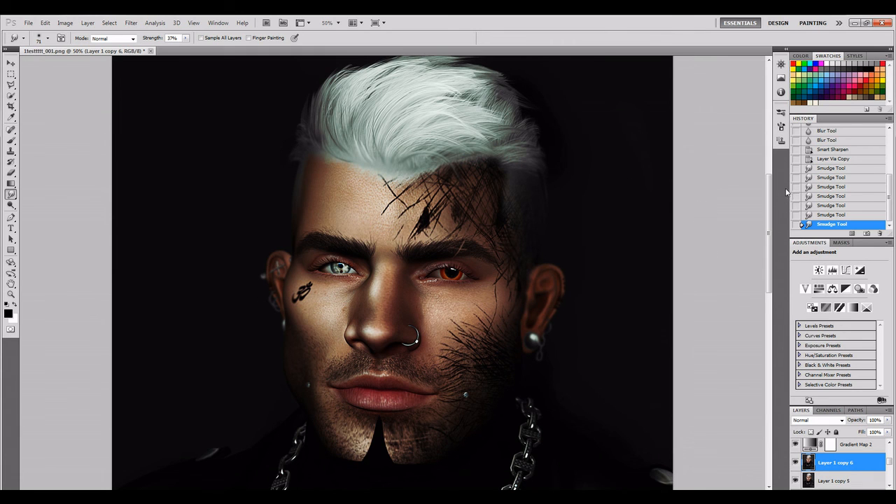
Step: Add 15.97% noise with Uniform distribution to Layer 1 copy 6, comparing it with Gaussian in the preview before applying
scroll(721, 196, down, 1)
scroll(728, 212, down, 1)
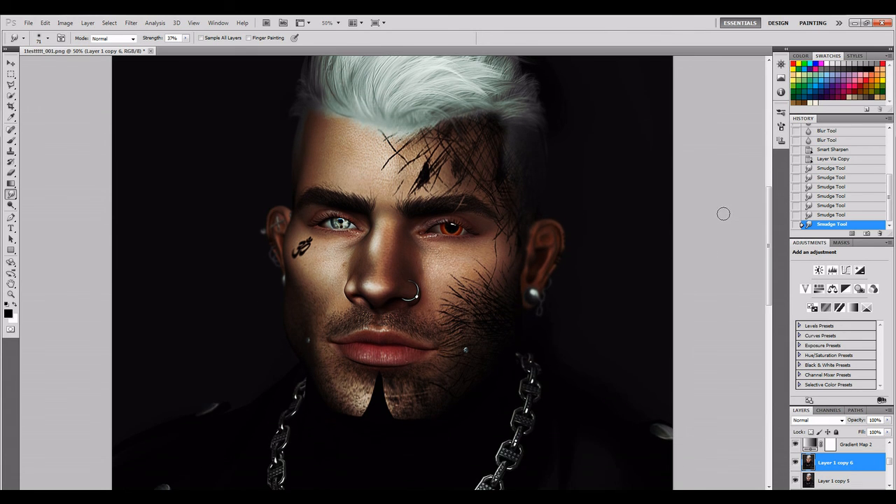
key(ctrl+minus)
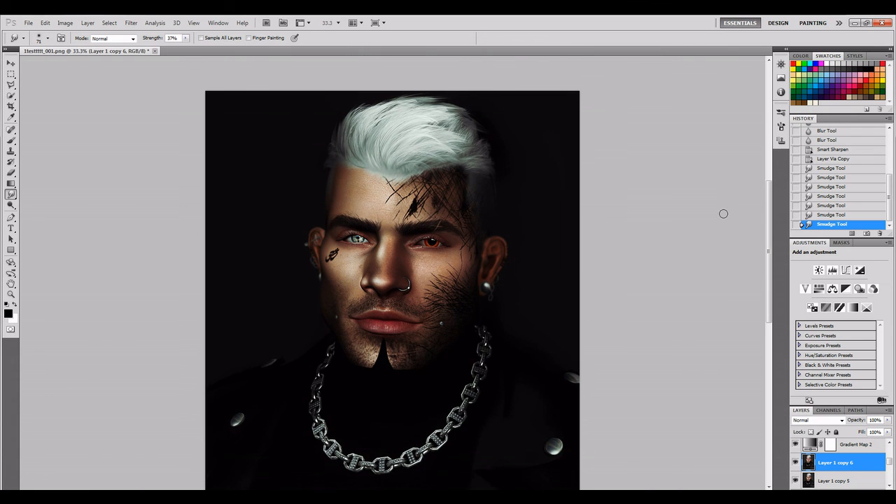
scroll(657, 275, down, 2)
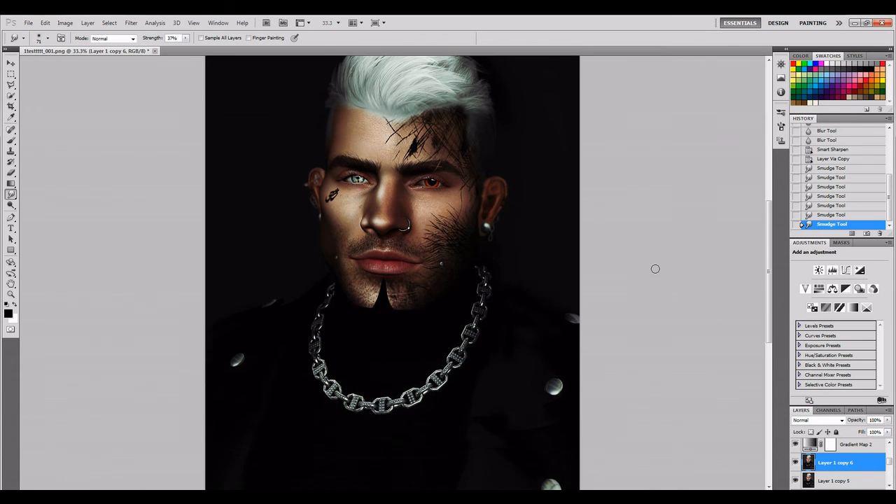
scroll(675, 308, up, 1)
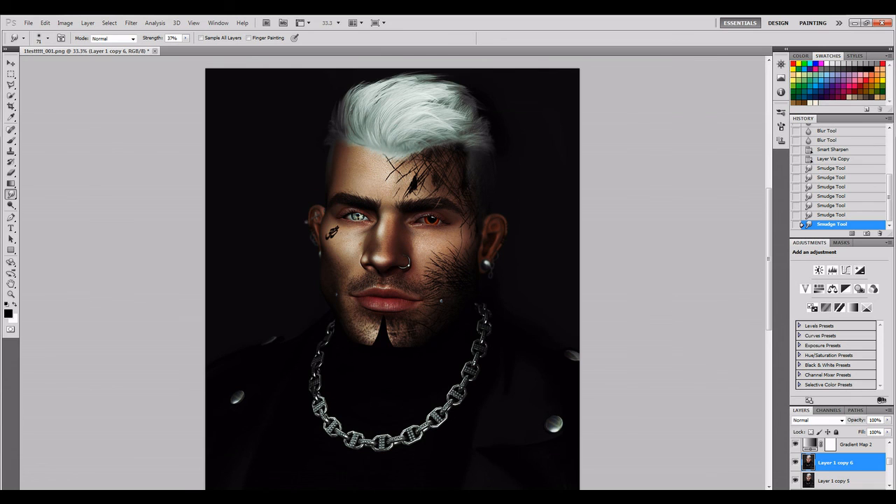
click(131, 22)
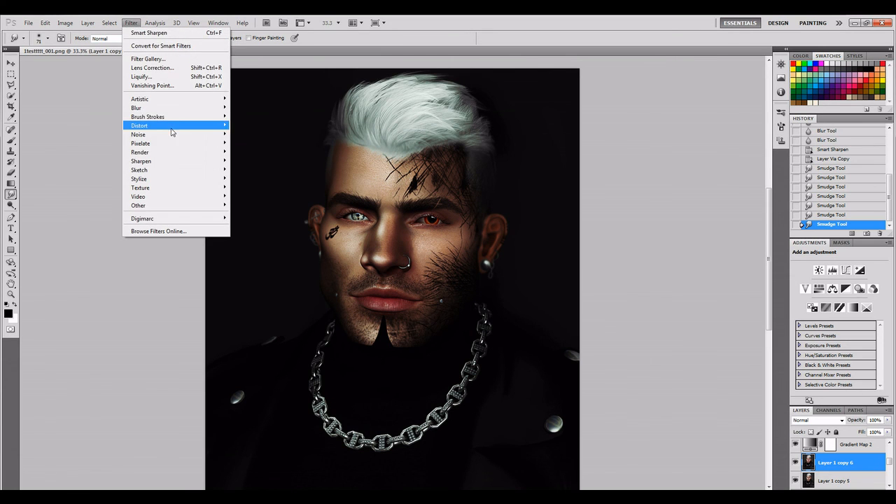
mouse_move(168, 137)
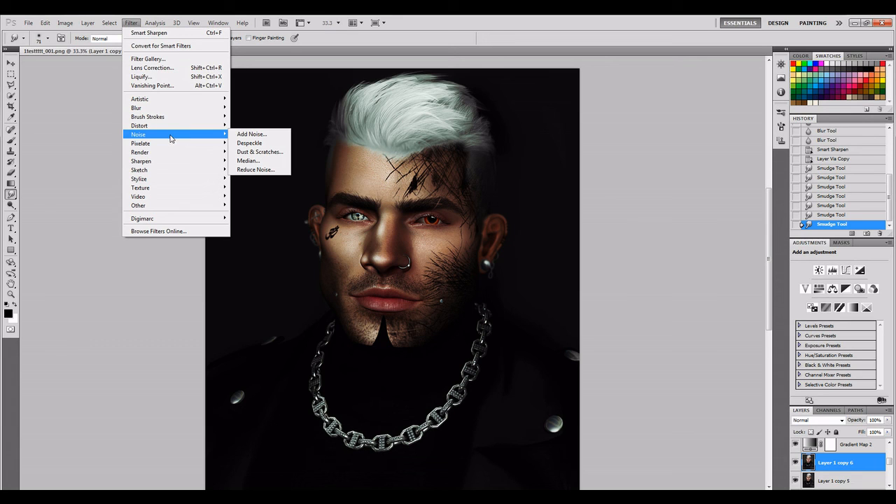
click(238, 134)
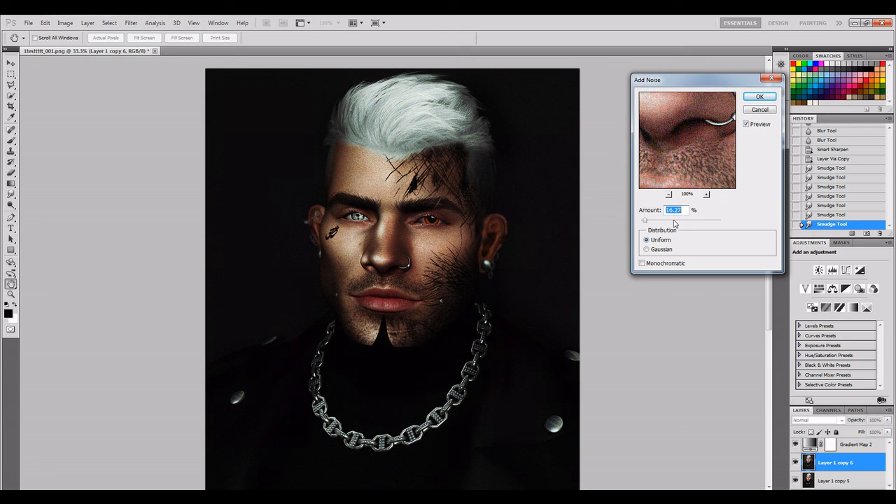
key(Down)
key(Down)
key(Down)
key(Down)
key(Down)
key(Down)
key(Down)
key(Down)
key(Down)
key(Down)
key(Down)
key(Down)
click(646, 252)
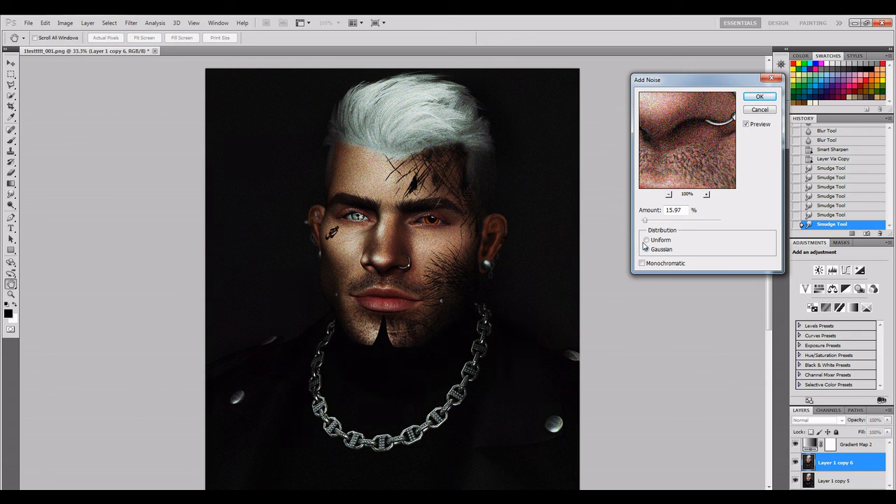
click(646, 240)
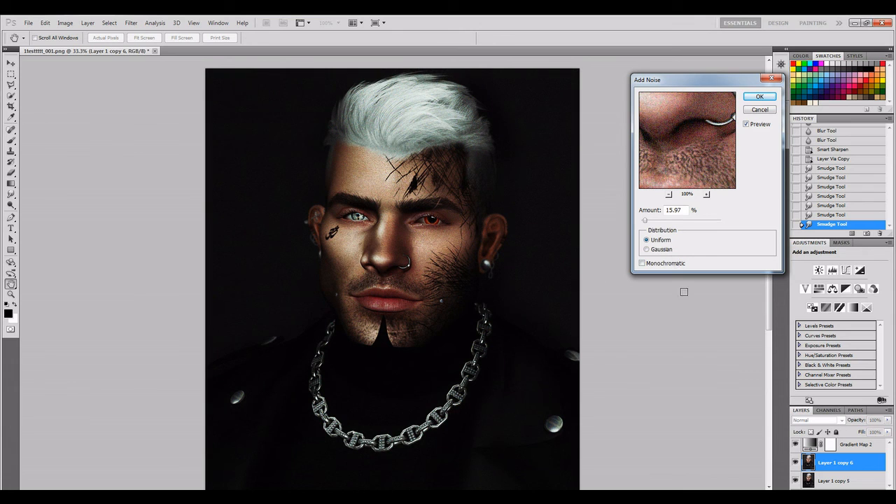
click(761, 100)
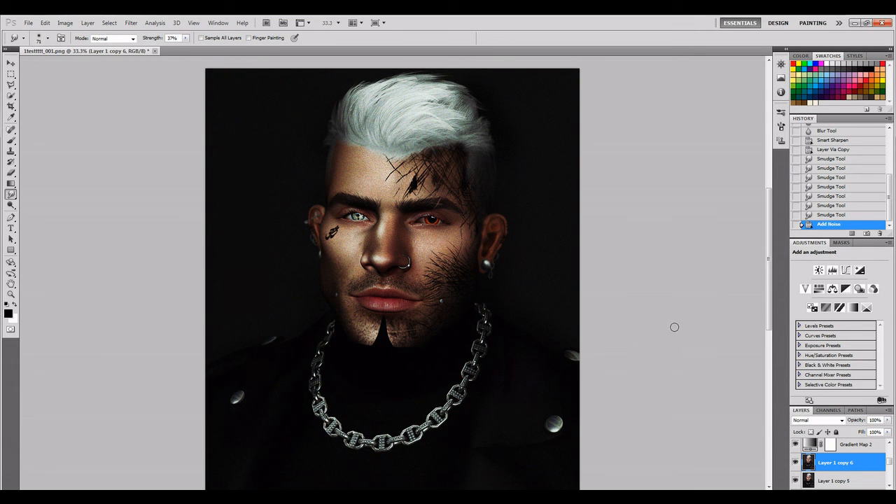